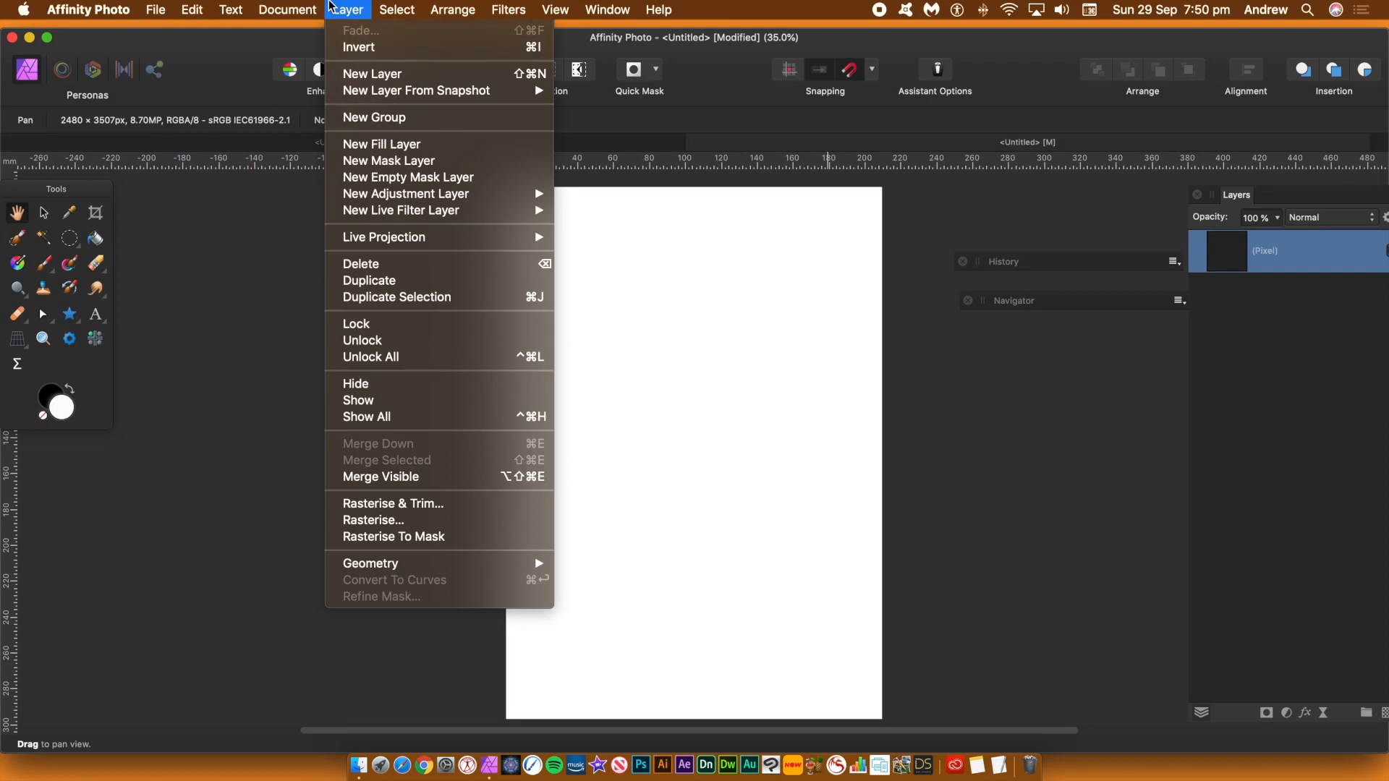
Add a new pixel layer and fill it with the black secondary colour
left_click(349, 74)
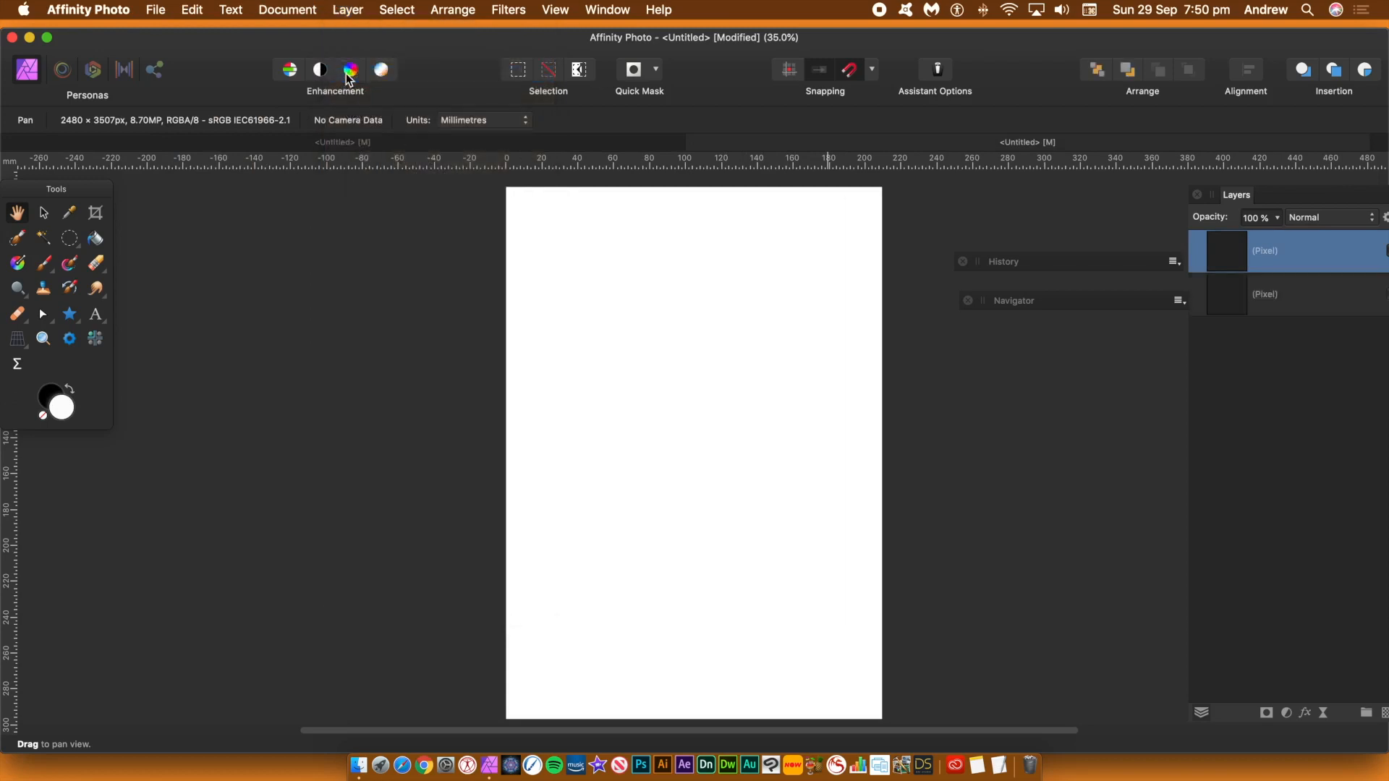
left_click(192, 10)
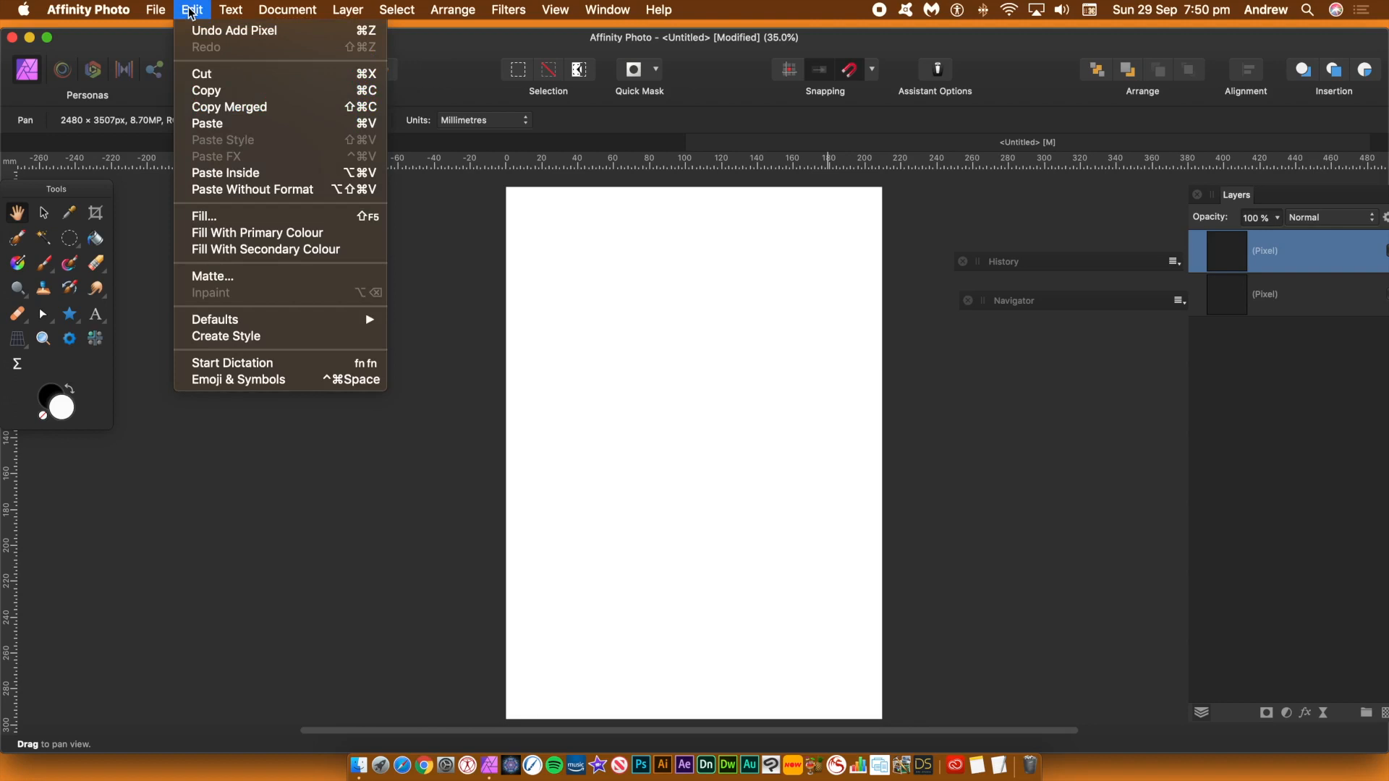
left_click(238, 249)
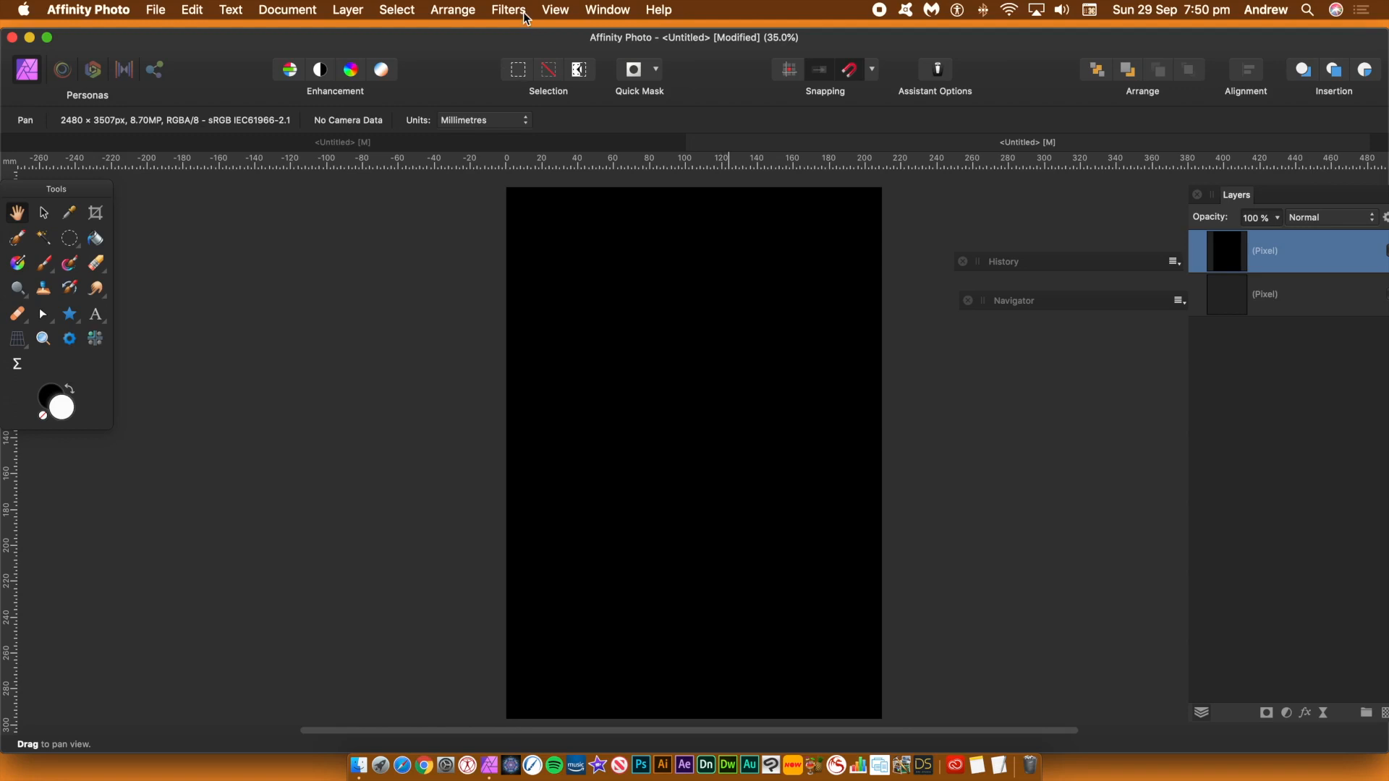
Add a live Procedural Texture filter to the black layer and place its dialog beside the layers list
left_click(348, 11)
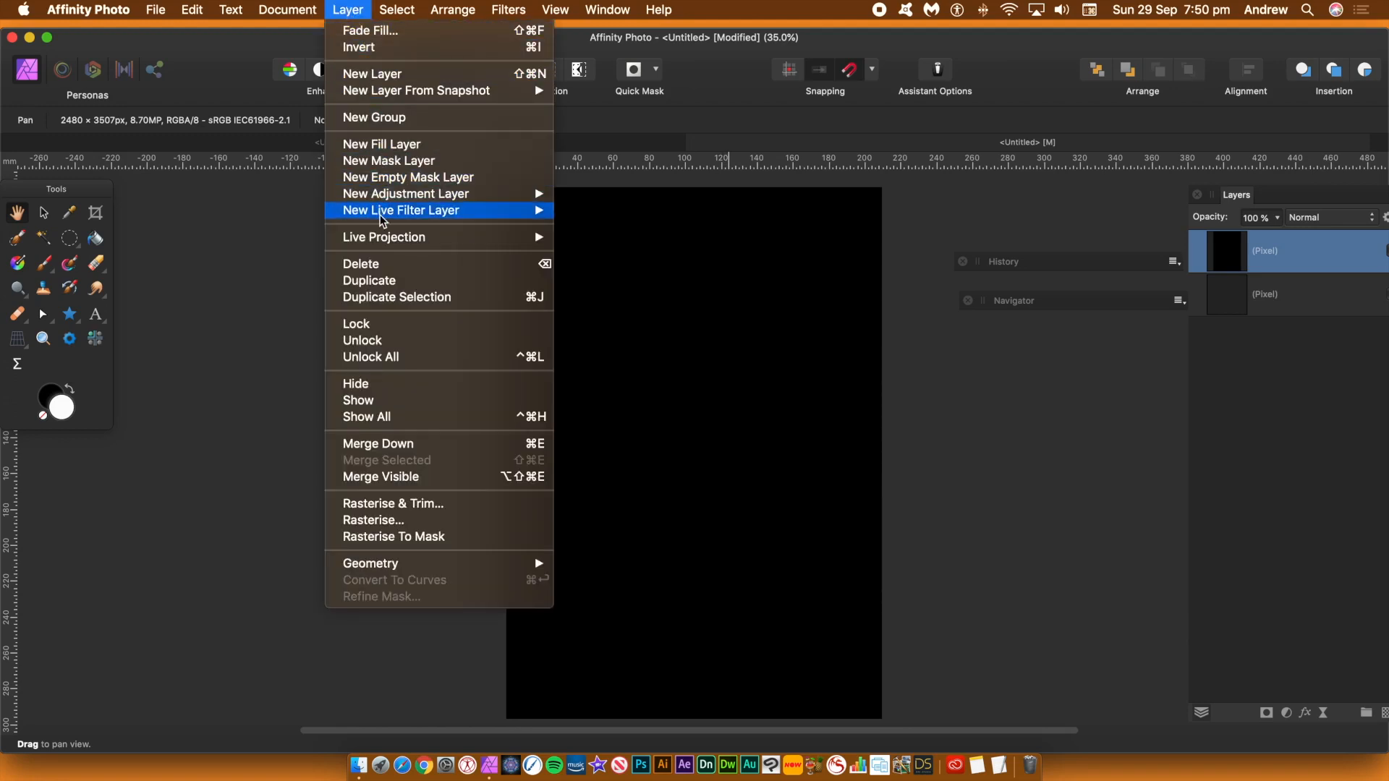
mouse_move(383, 211)
mouse_move(678, 265)
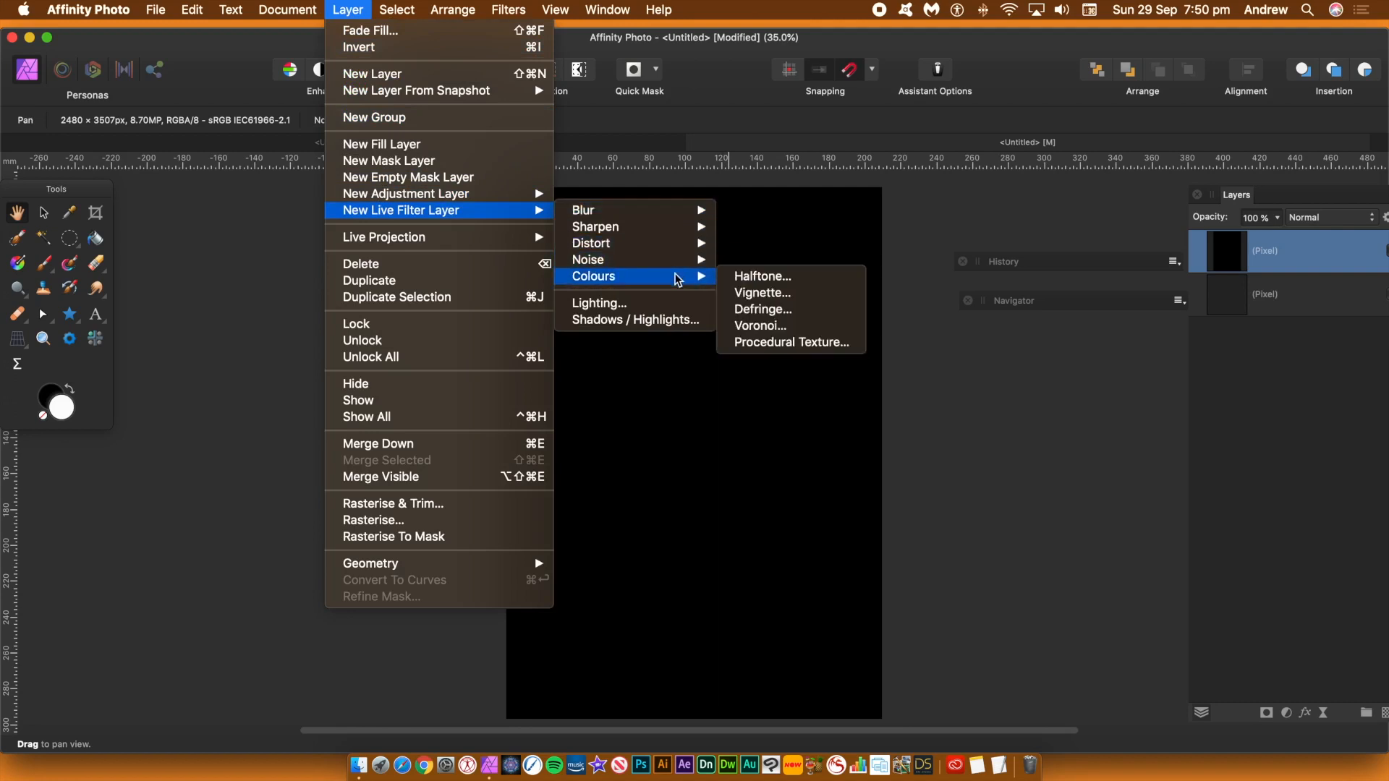
left_click(810, 341)
left_click_drag(1132, 318, 802, 165)
Try the Invert Red and Waves presets on the procedural texture and select the Waves equation
left_click(871, 218)
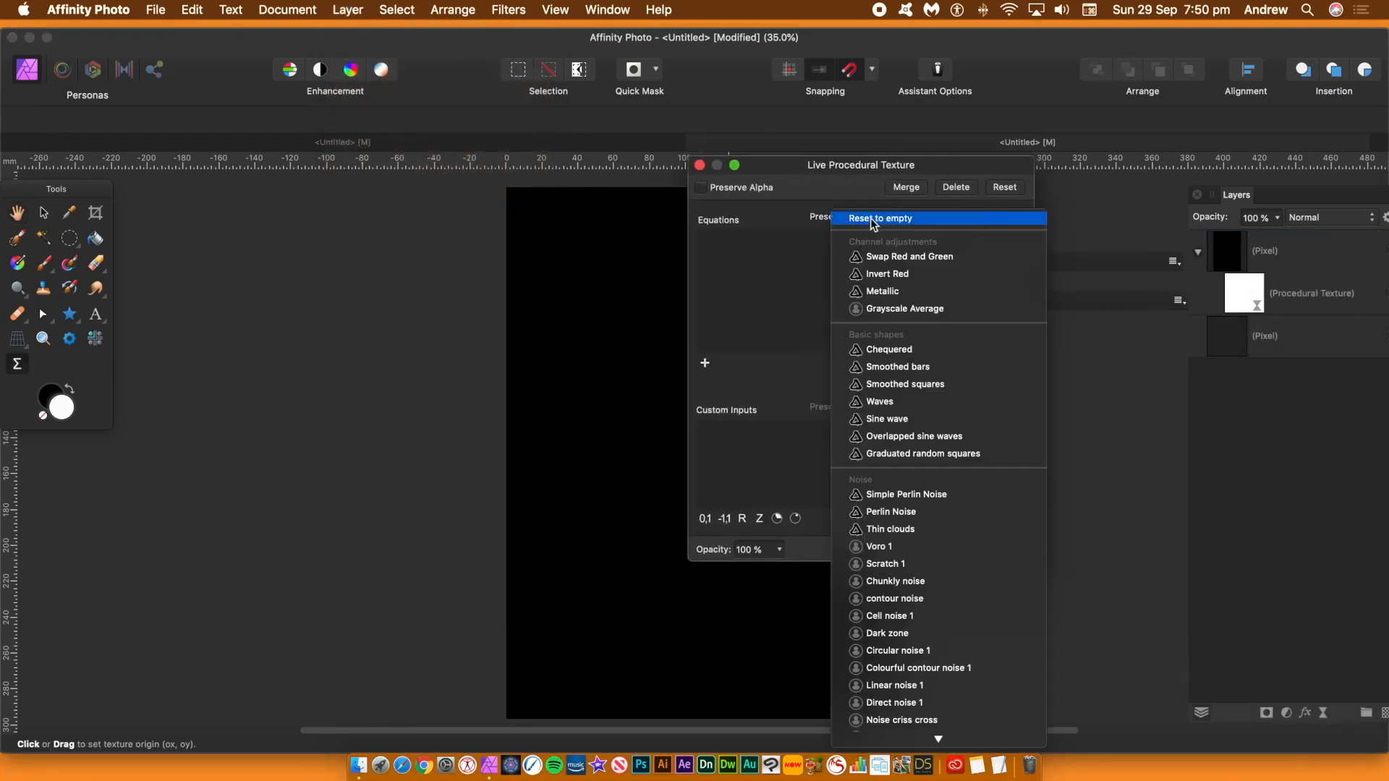
left_click(884, 274)
left_click(909, 220)
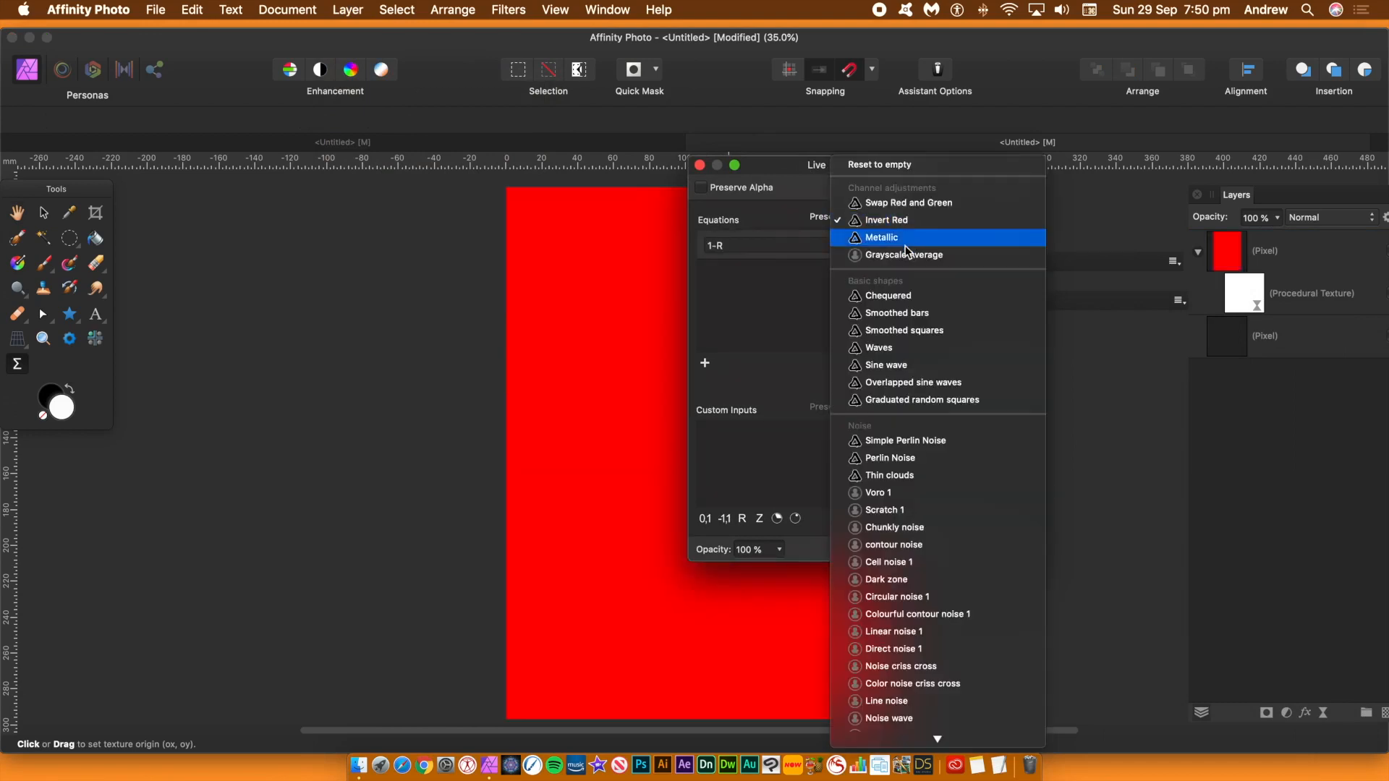
left_click(880, 347)
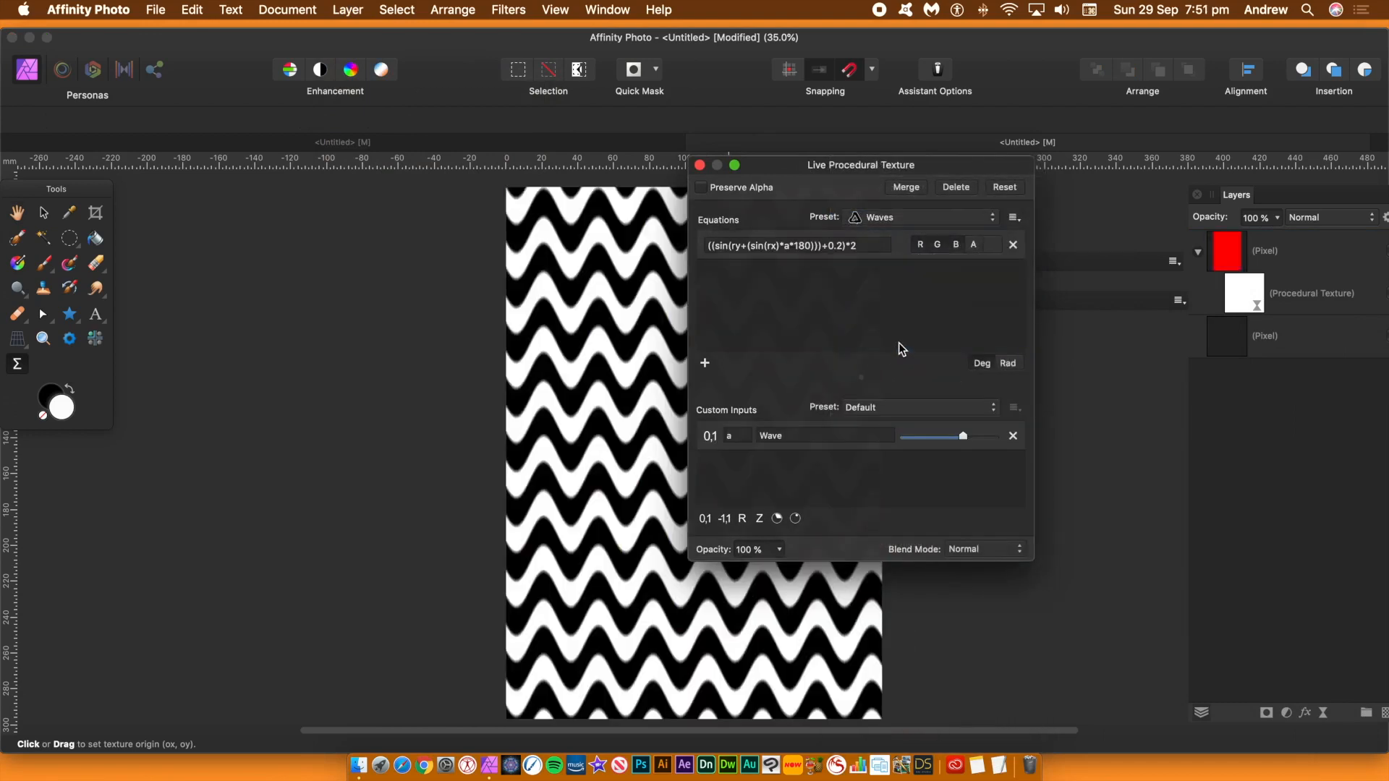
left_click_drag(816, 165, 1005, 165)
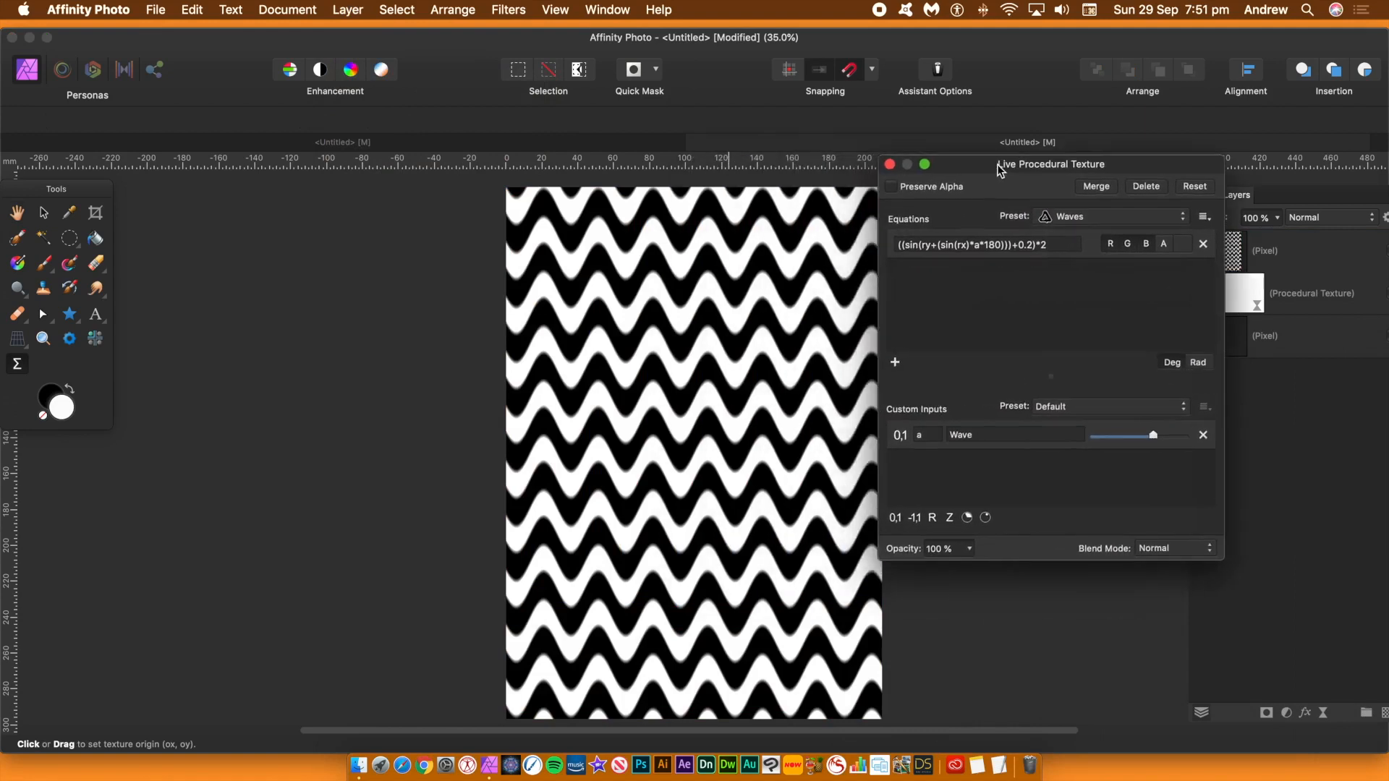
left_click(1074, 245)
left_click_drag(1074, 245, 893, 230)
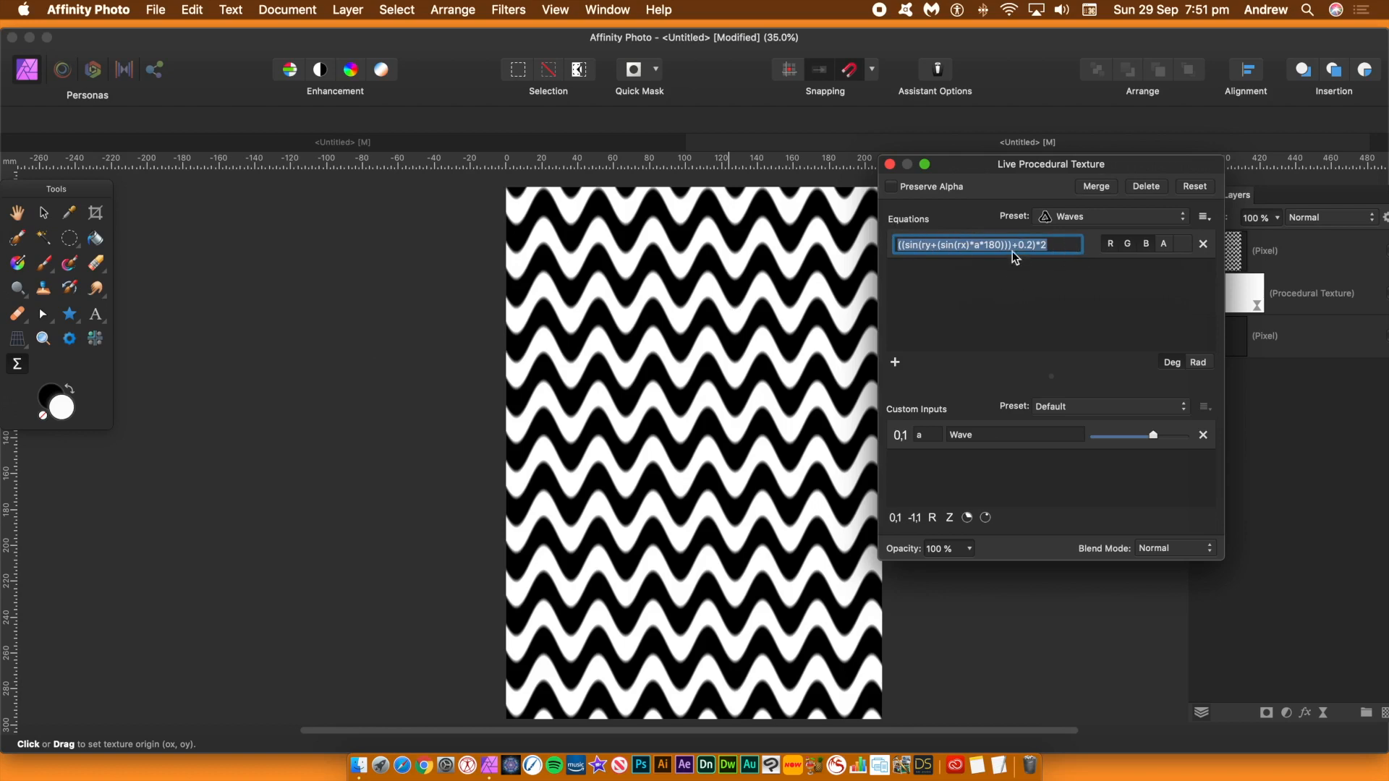
Clear the Waves equation and load the Weave 1 noise preset into the procedural texture
left_click(1149, 218)
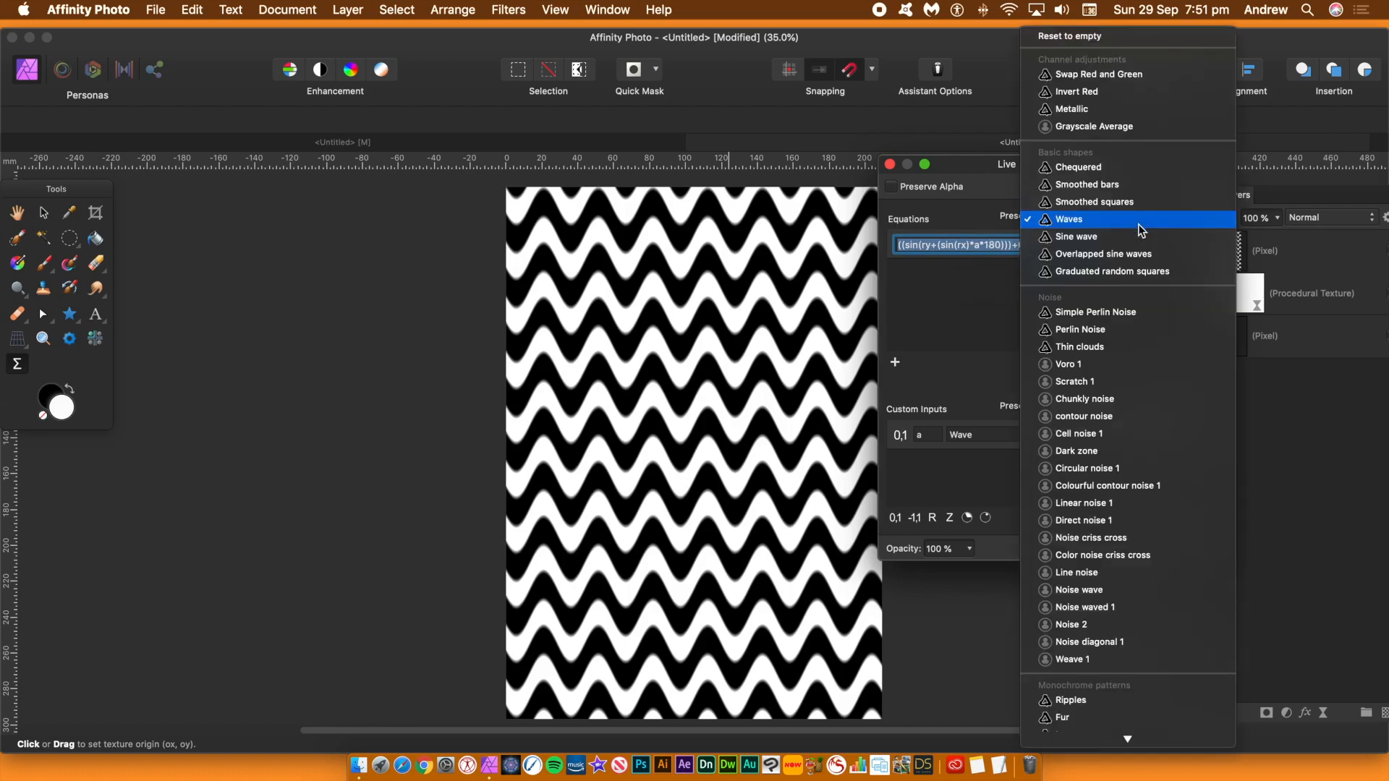
left_click(1084, 654)
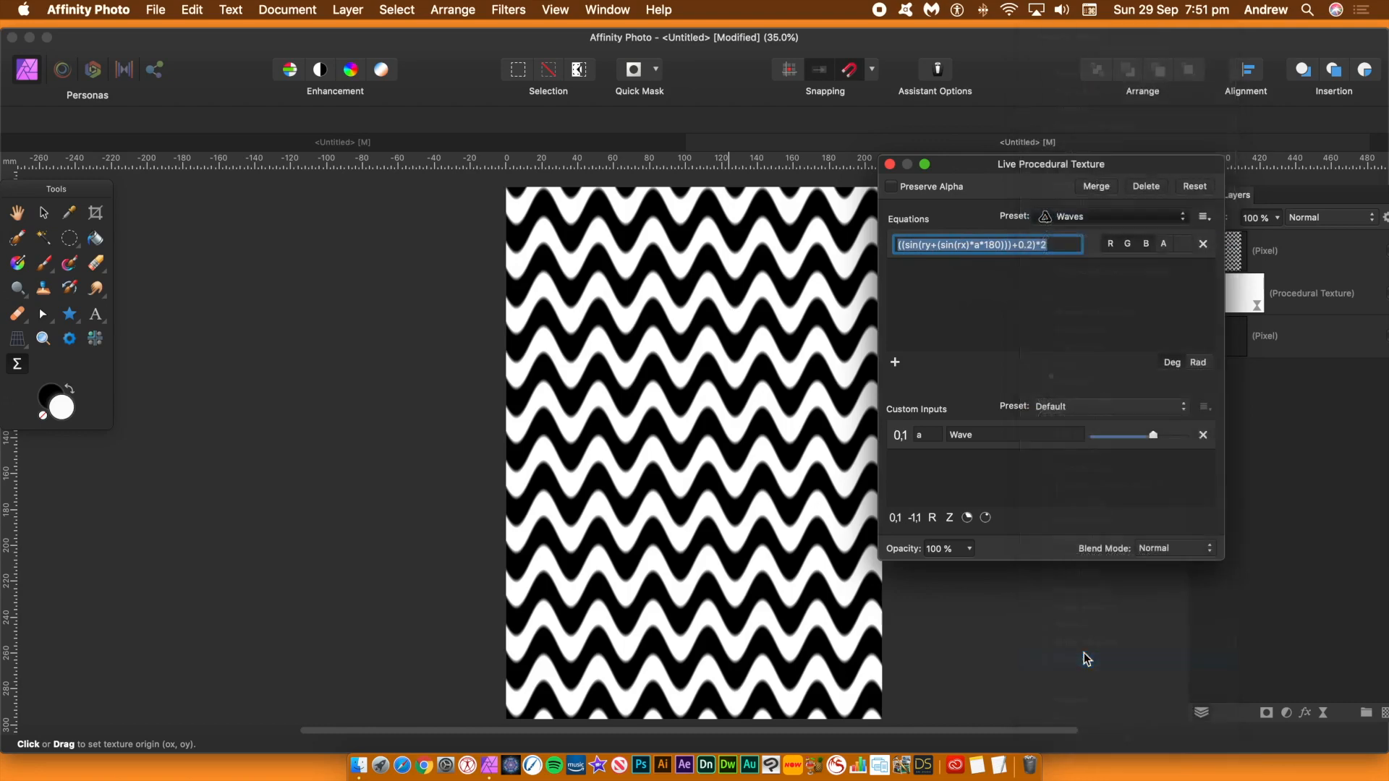
left_click_drag(1058, 243, 792, 237)
key("BackSpace")
left_click(1085, 217)
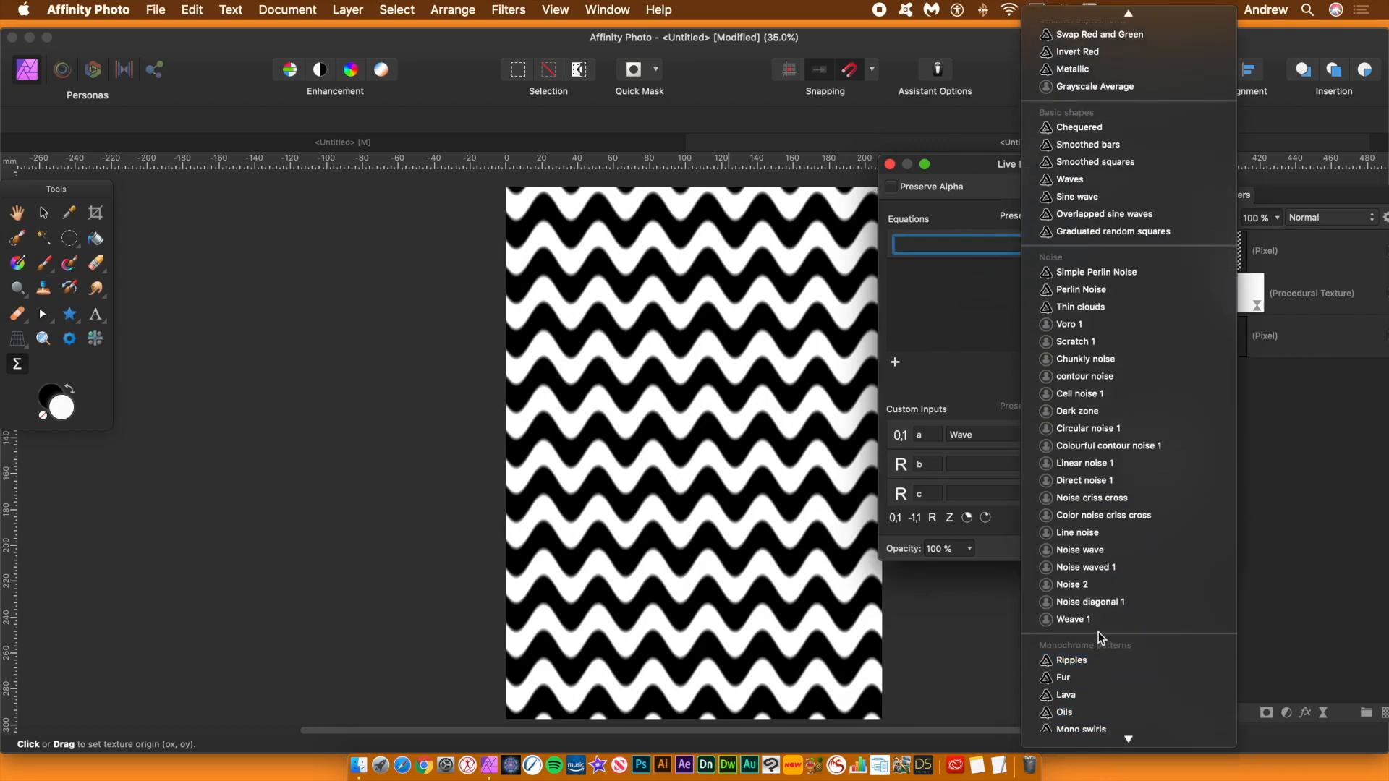
left_click(1101, 610)
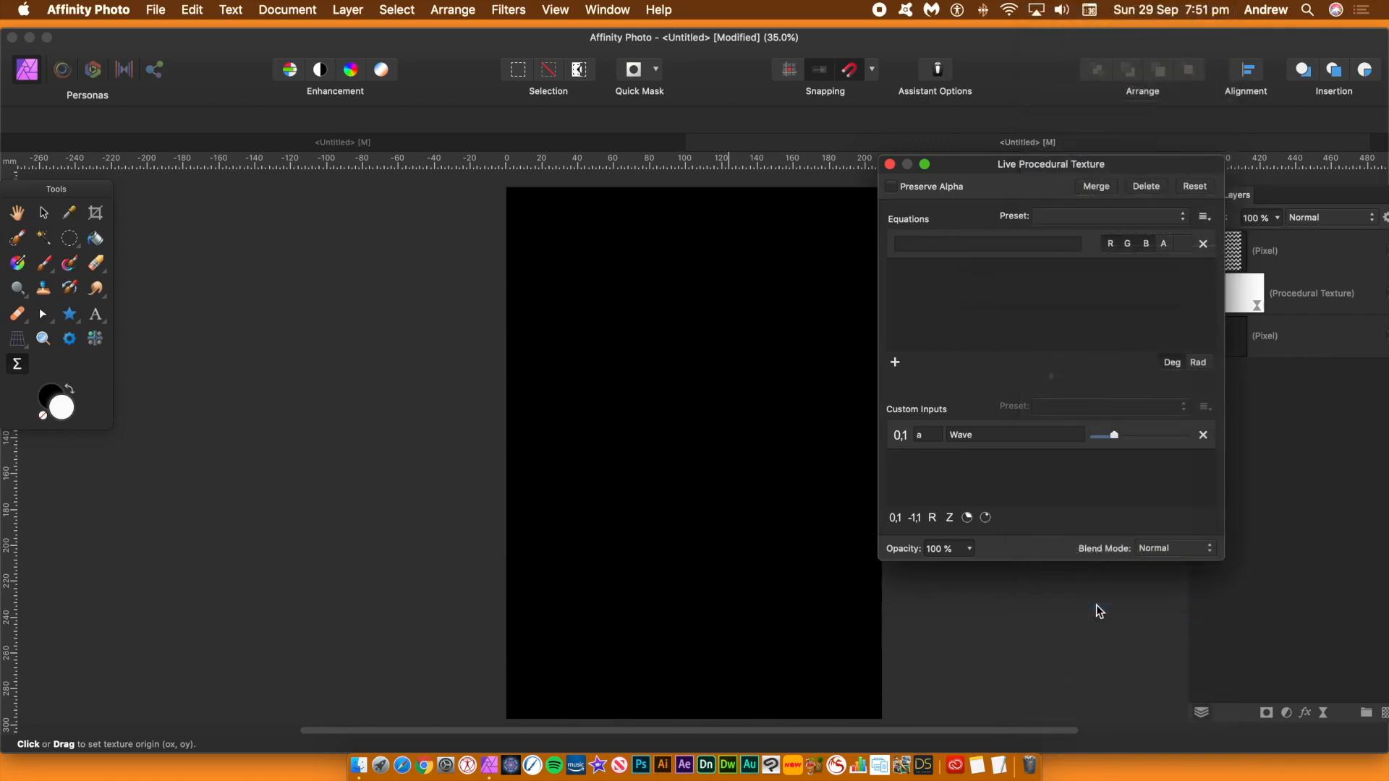
left_click(1104, 217)
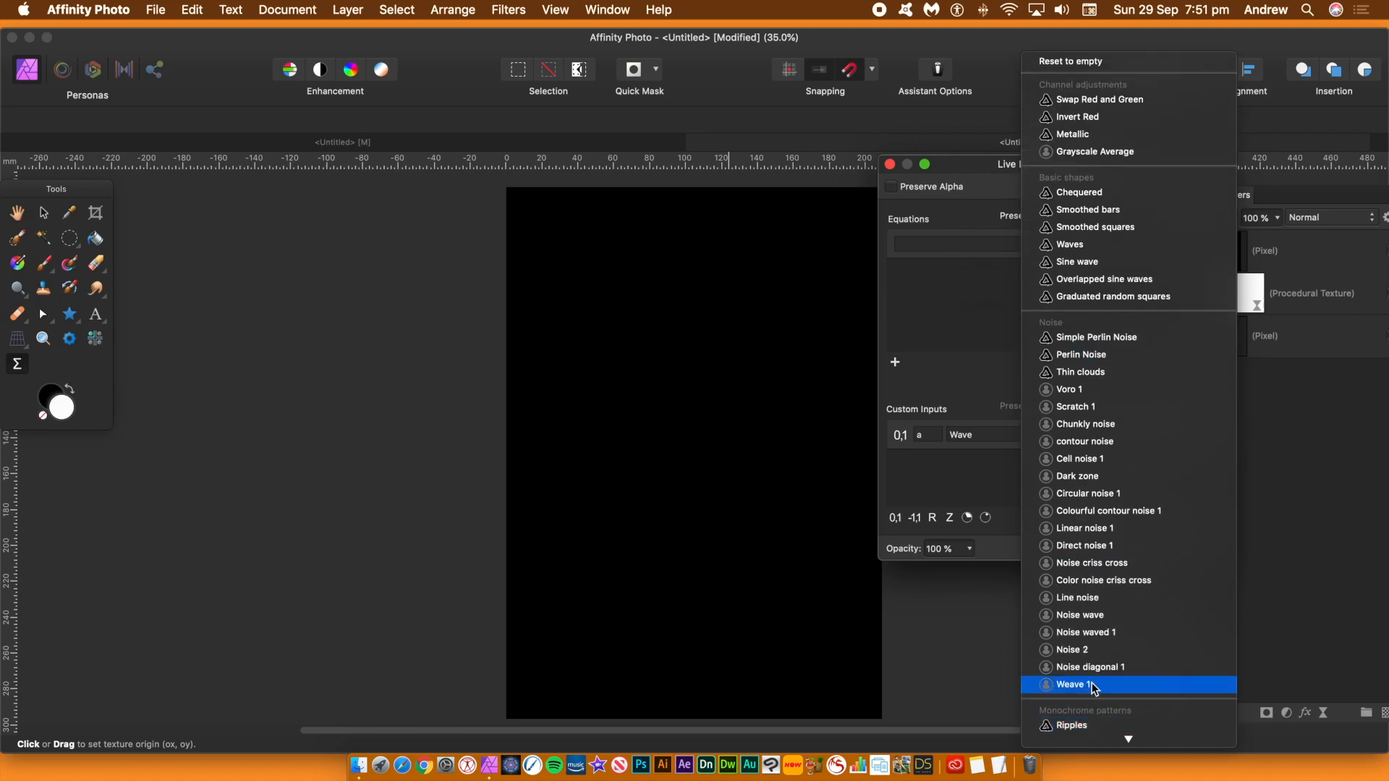
left_click(1094, 685)
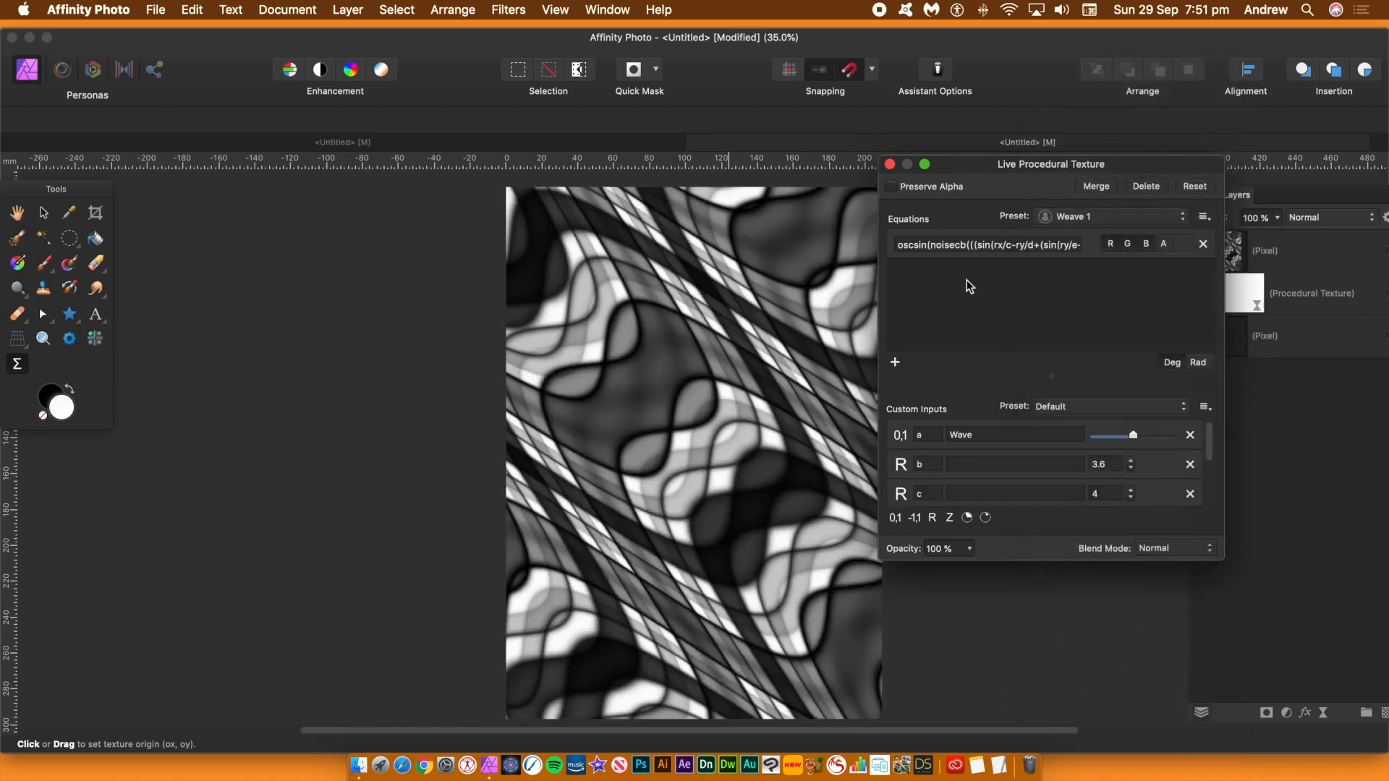
Reposition and widen the Live Procedural Texture dialog until the whole Weave 1 equation is readable
left_click_drag(991, 169, 991, 197)
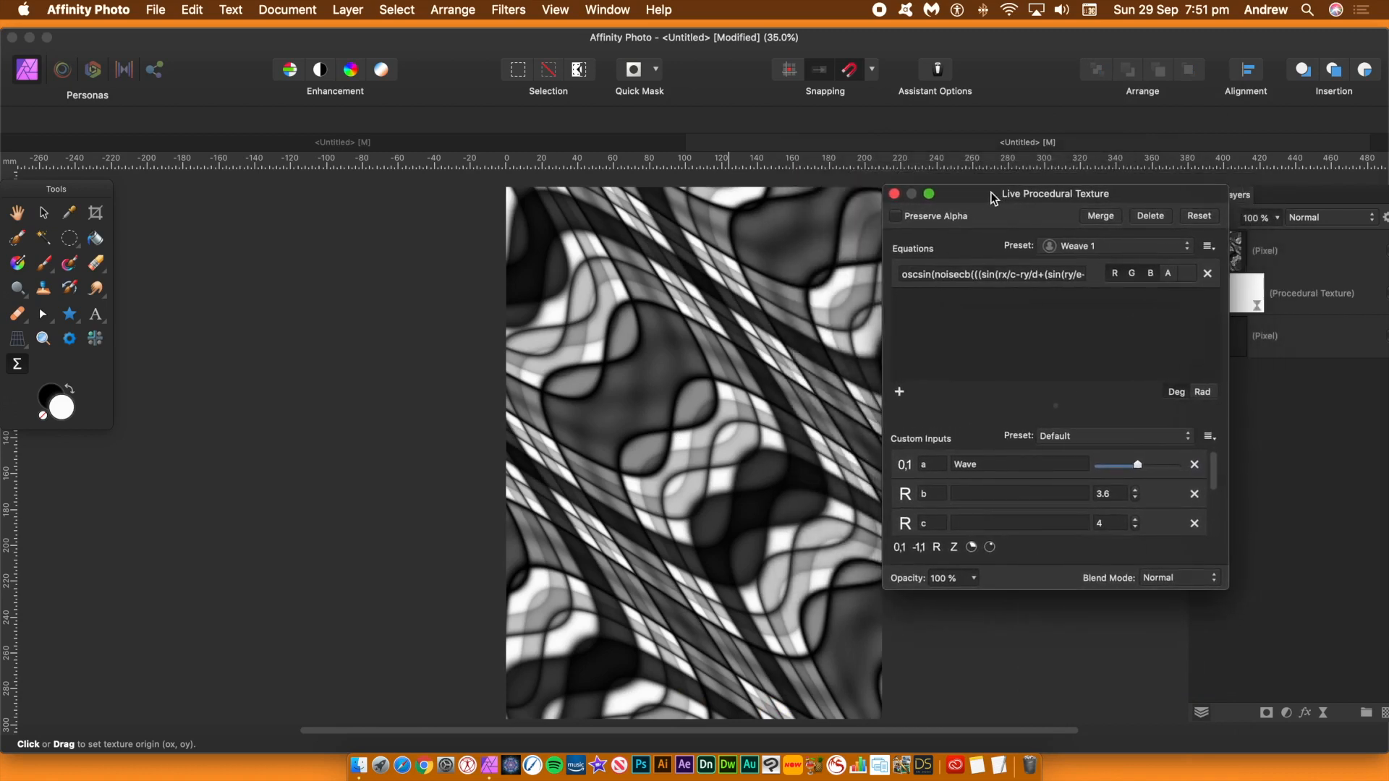
left_click(928, 275)
left_click_drag(984, 195, 431, 197)
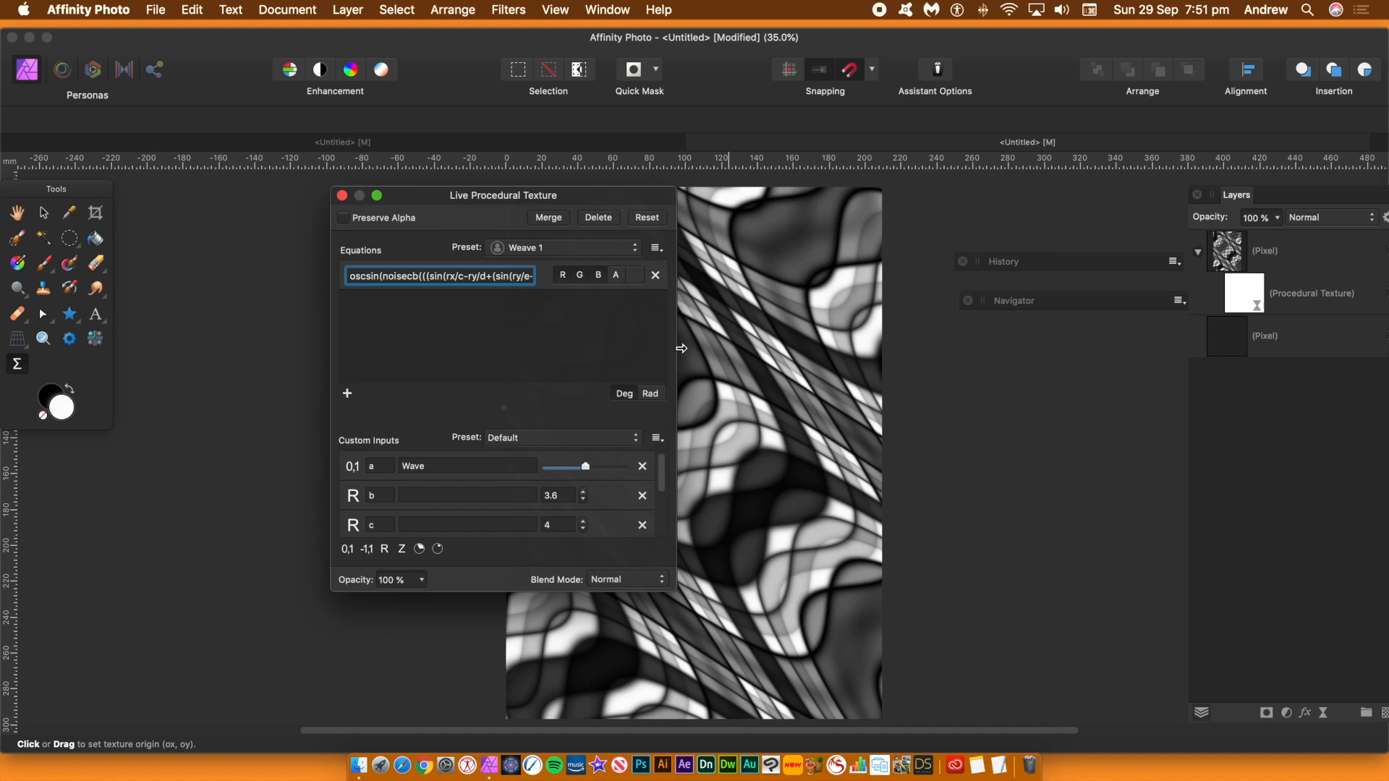
left_click_drag(677, 348, 1236, 353)
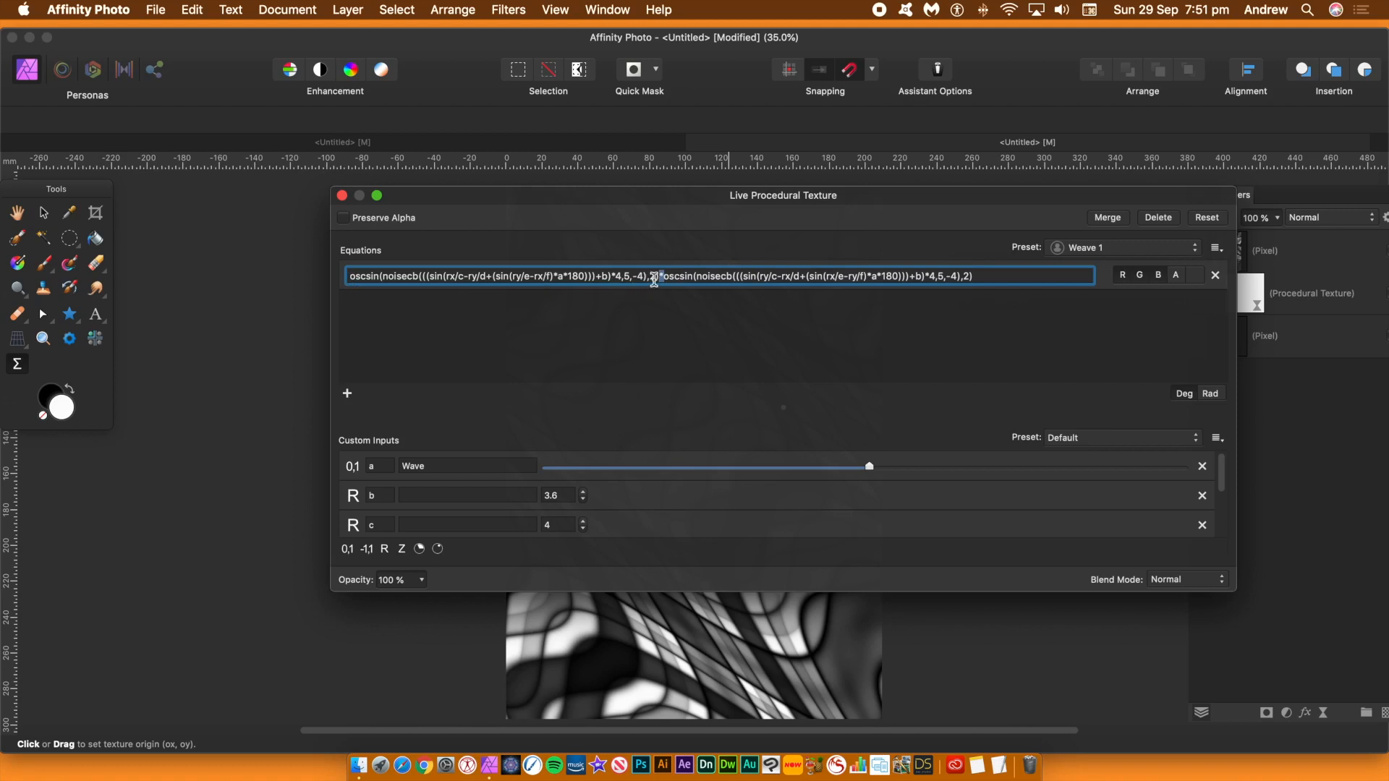
Examine the noisecb function, the multiplication of both halves and the first sine terms in the Weave 1 equation
left_click_drag(660, 279, 665, 278)
left_click_drag(418, 277, 389, 276)
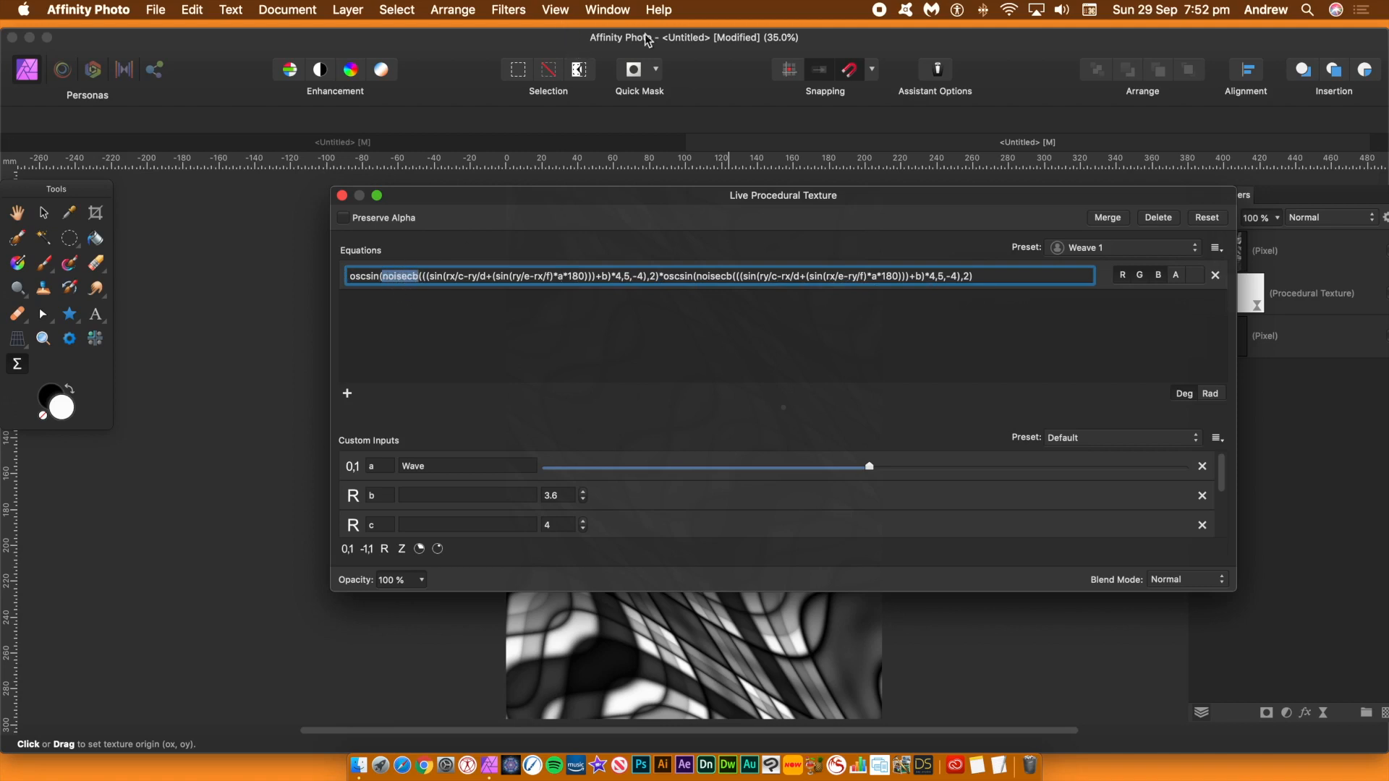
left_click(667, 12)
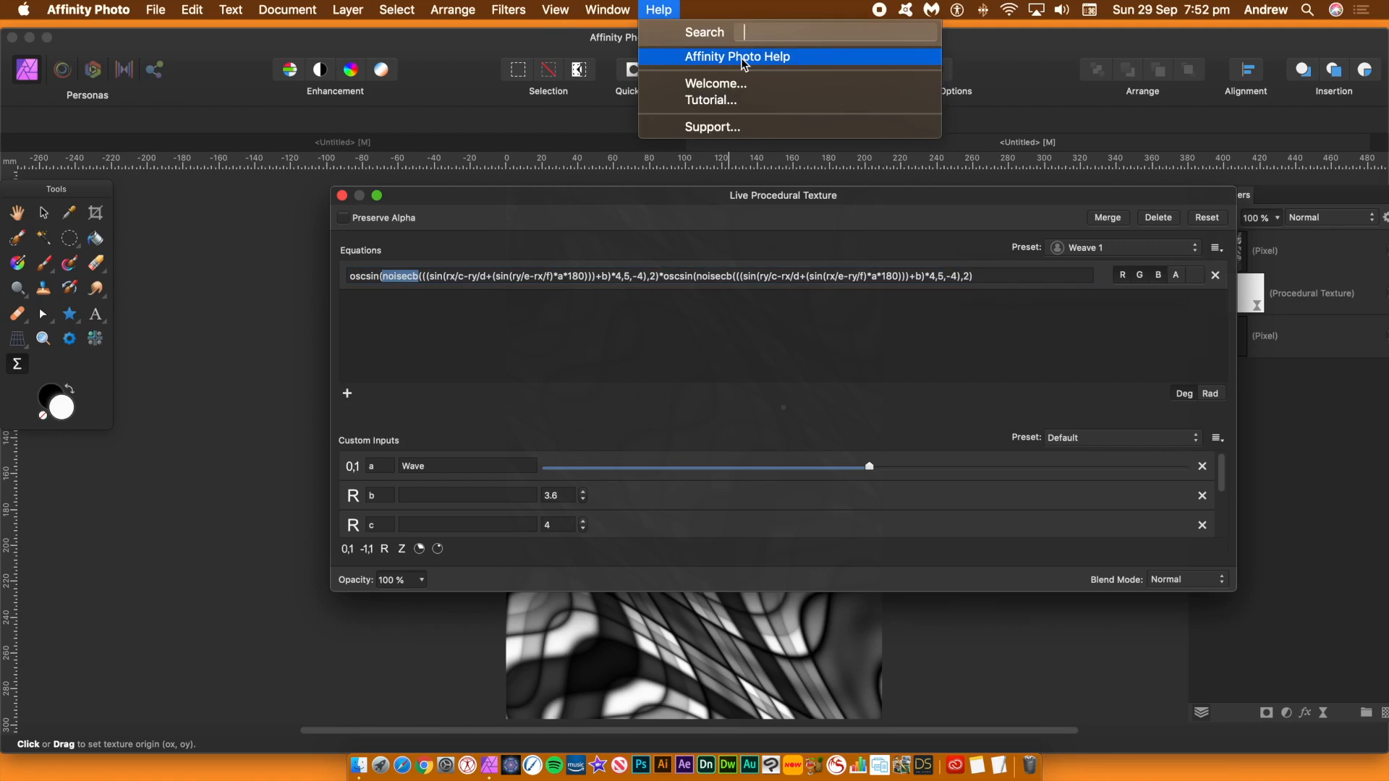
left_click(432, 349)
left_click(417, 275)
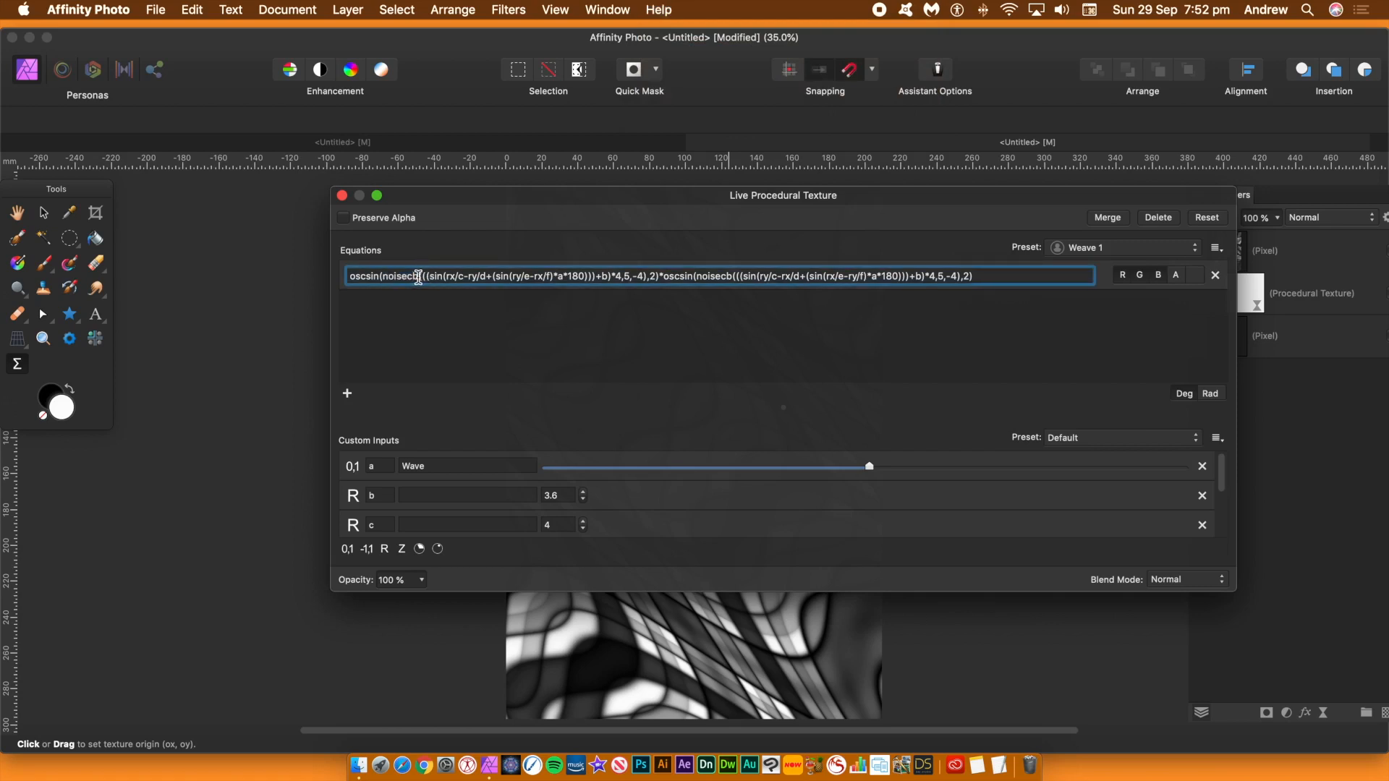
left_click_drag(417, 276, 406, 276)
left_click_drag(473, 202, 425, 175)
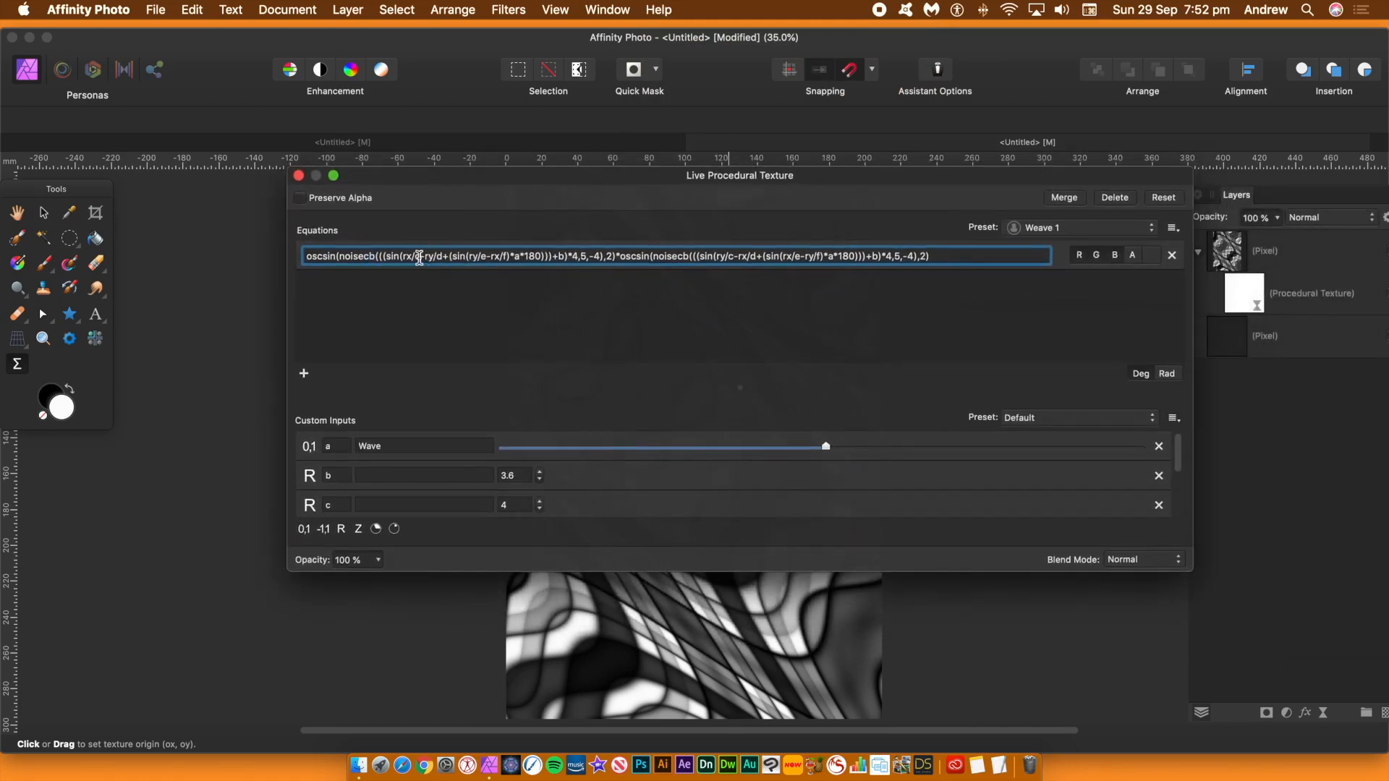
double_click(407, 256)
double_click(427, 256)
Move the dialog clear of the canvas and shift the texture's origin on the page
left_click_drag(499, 178, 927, 215)
left_click_drag(550, 405, 544, 347)
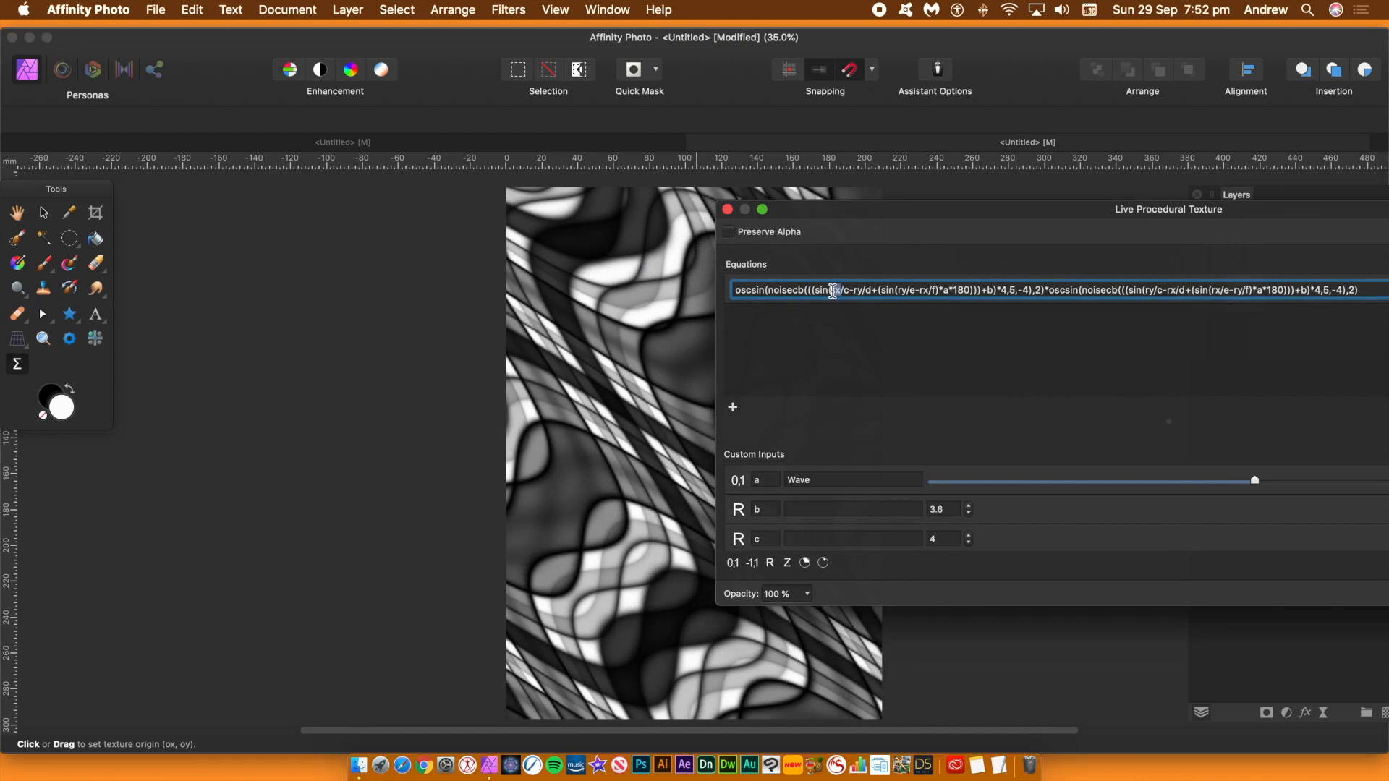
left_click_drag(620, 352, 709, 318)
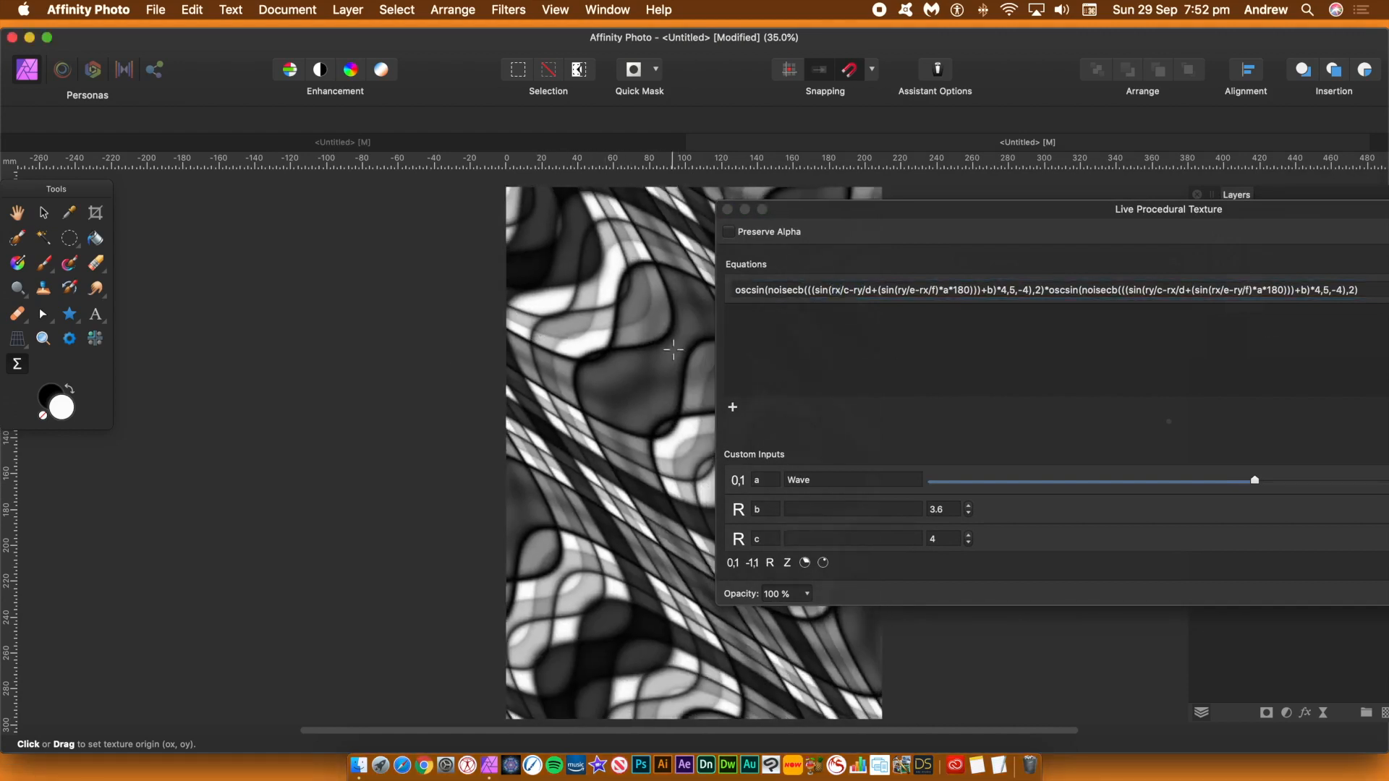
Examine both oscsin functions, the 180 multiplier and the 5 parameter in the Weave 1 equation
double_click(760, 290)
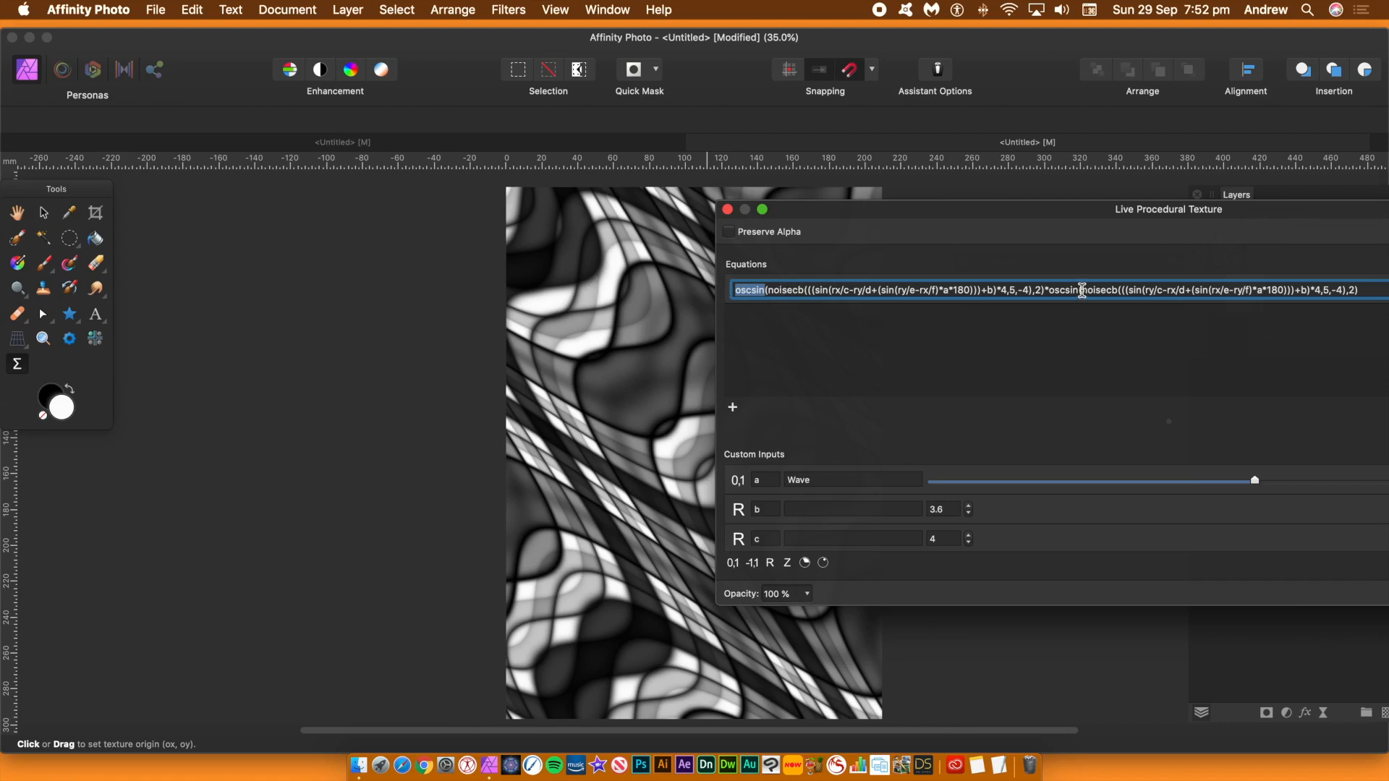
left_click_drag(1079, 290, 1048, 290)
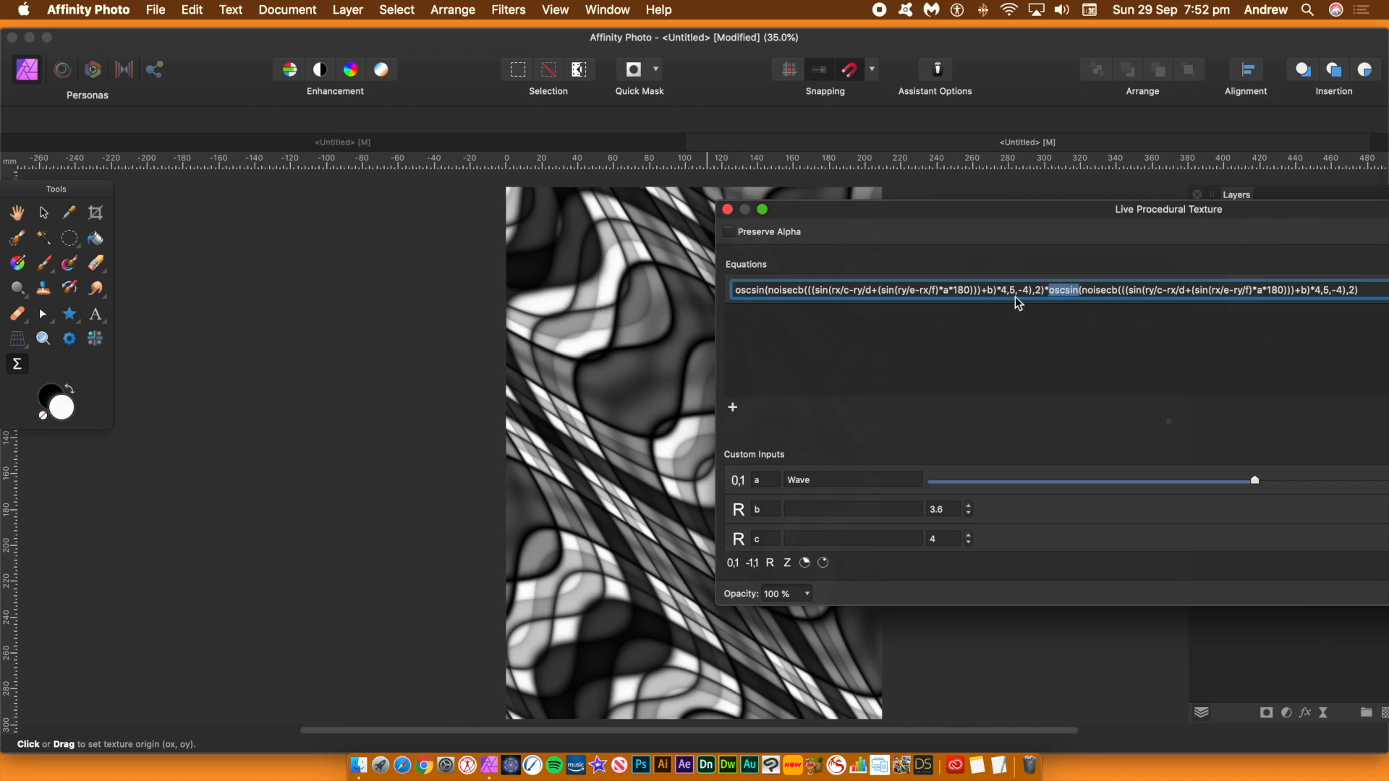
left_click(1042, 290)
double_click(1036, 290)
left_click_drag(970, 289, 951, 288)
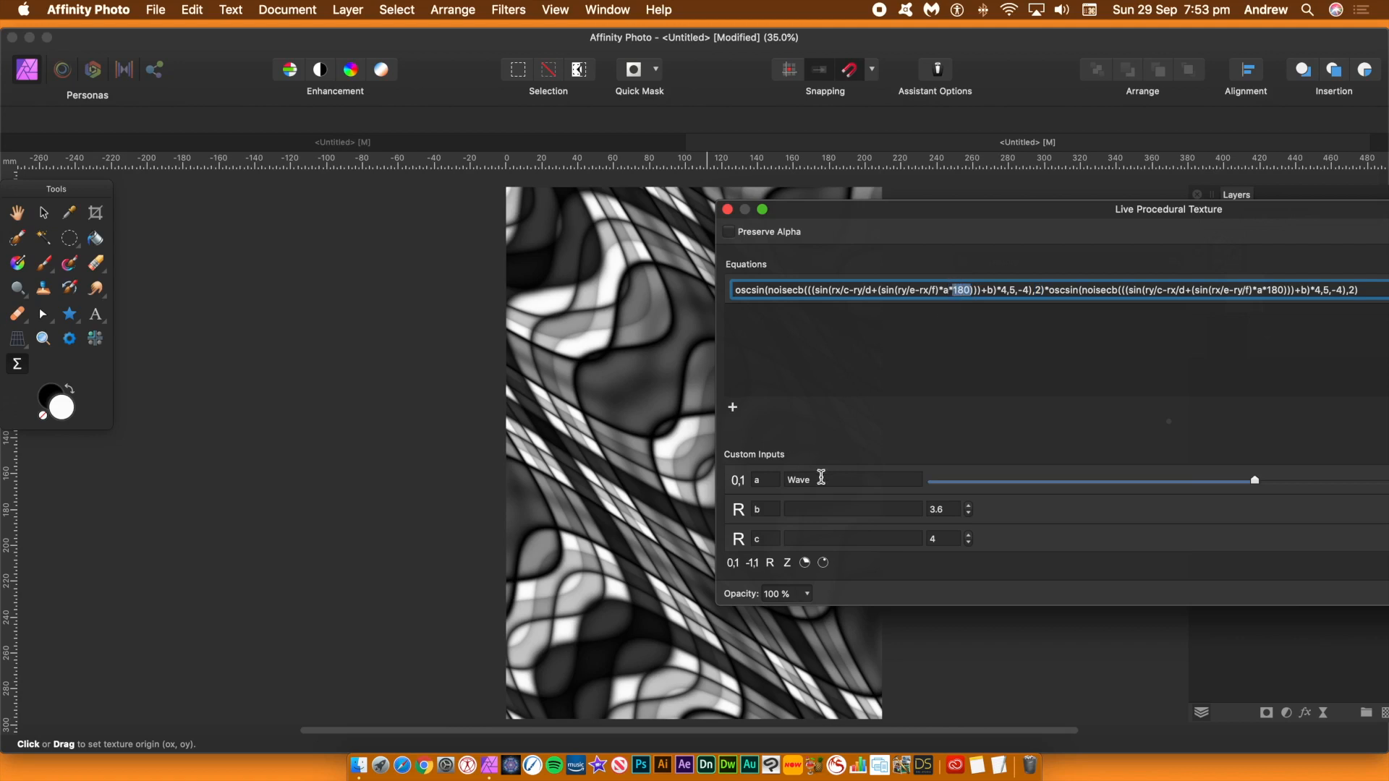
double_click(1013, 290)
Lower the Wave custom input a to its minimum, and raise it to slightly over half its range
left_click_drag(901, 210, 924, 163)
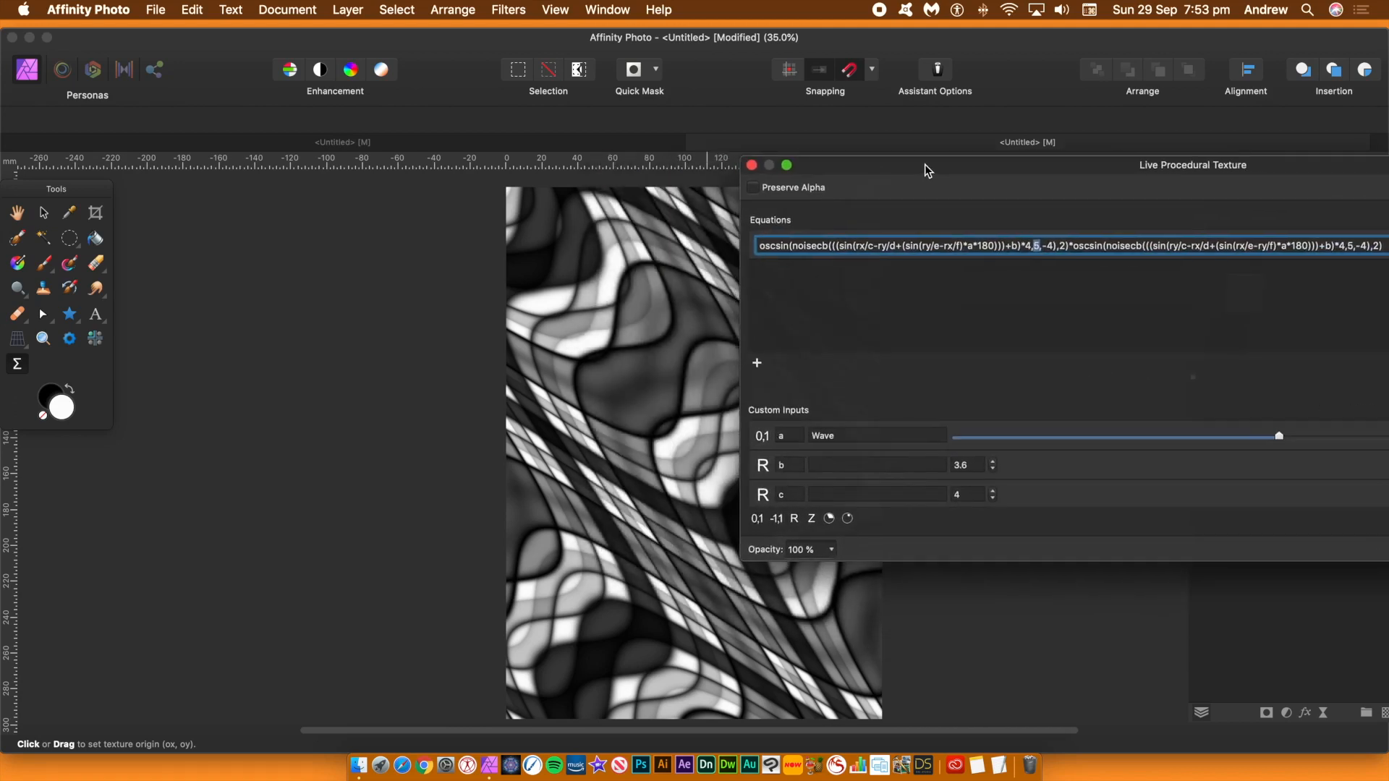
left_click(1160, 250)
mouse_move(1279, 439)
left_mouse_down()
mouse_move(881, 453)
mouse_move(871, 436)
left_mouse_up()
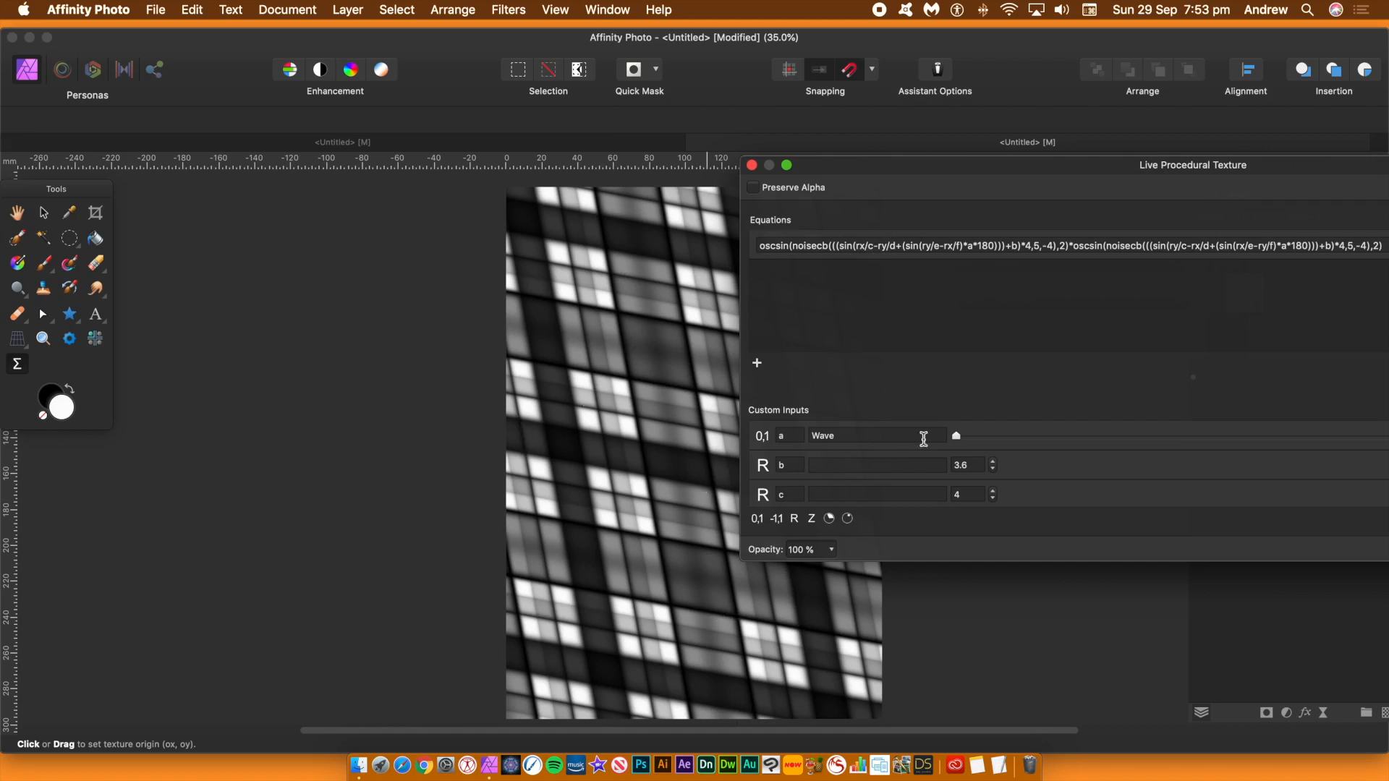
mouse_move(960, 438)
left_mouse_down()
mouse_move(1329, 446)
mouse_move(1267, 442)
mouse_move(1316, 444)
left_mouse_up()
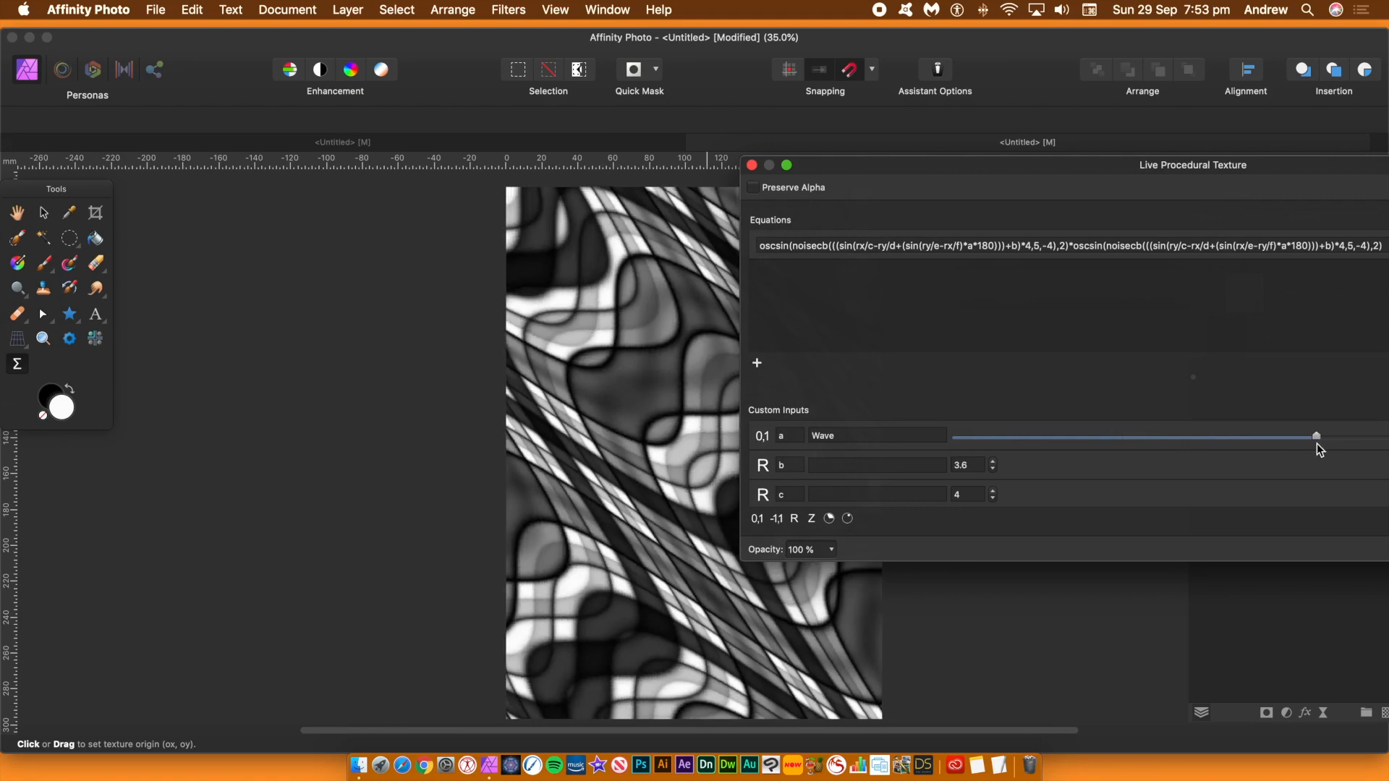
Try lower and higher values up to 5.6 for custom input b, and settle on 4.6
left_click(993, 469)
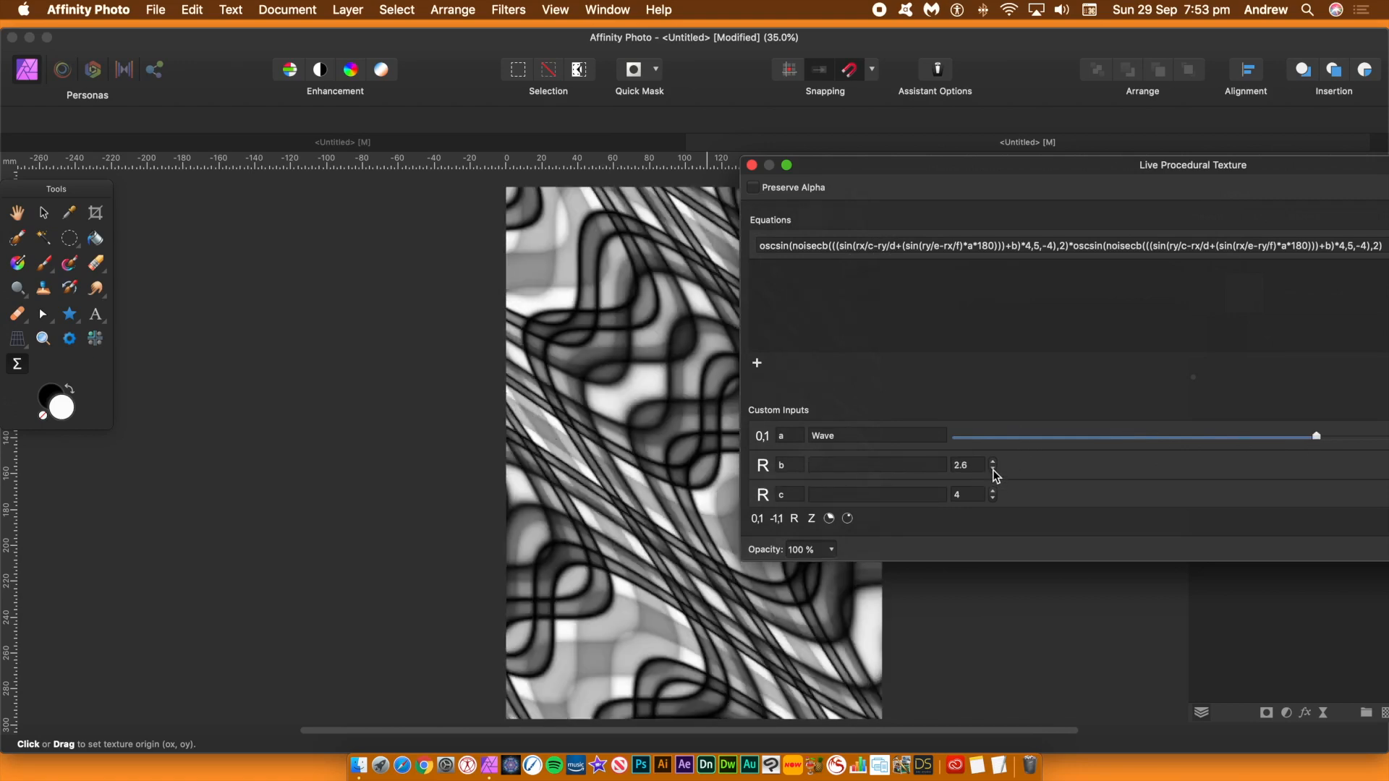
left_click(993, 470)
left_click(994, 462)
left_click(994, 462)
left_click(994, 463)
left_click(993, 463)
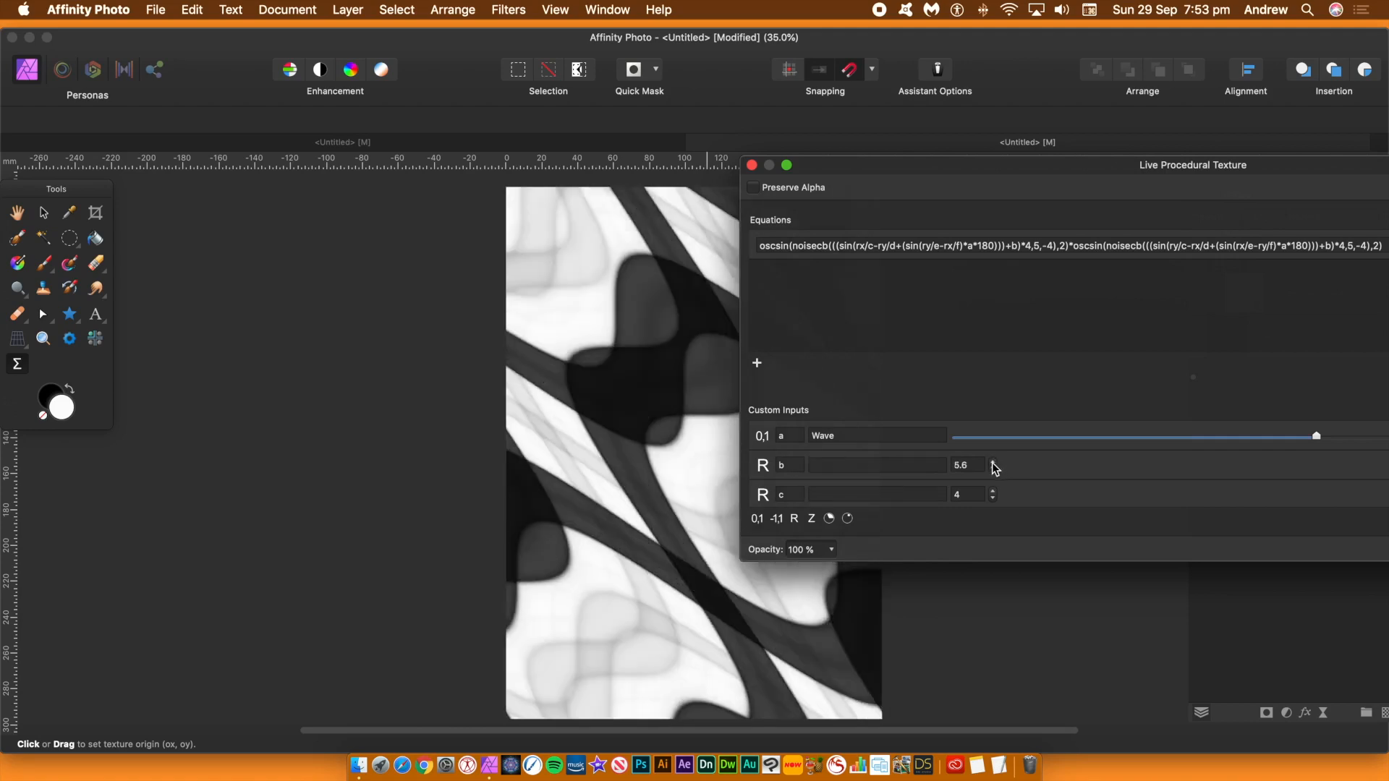
double_click(1016, 246)
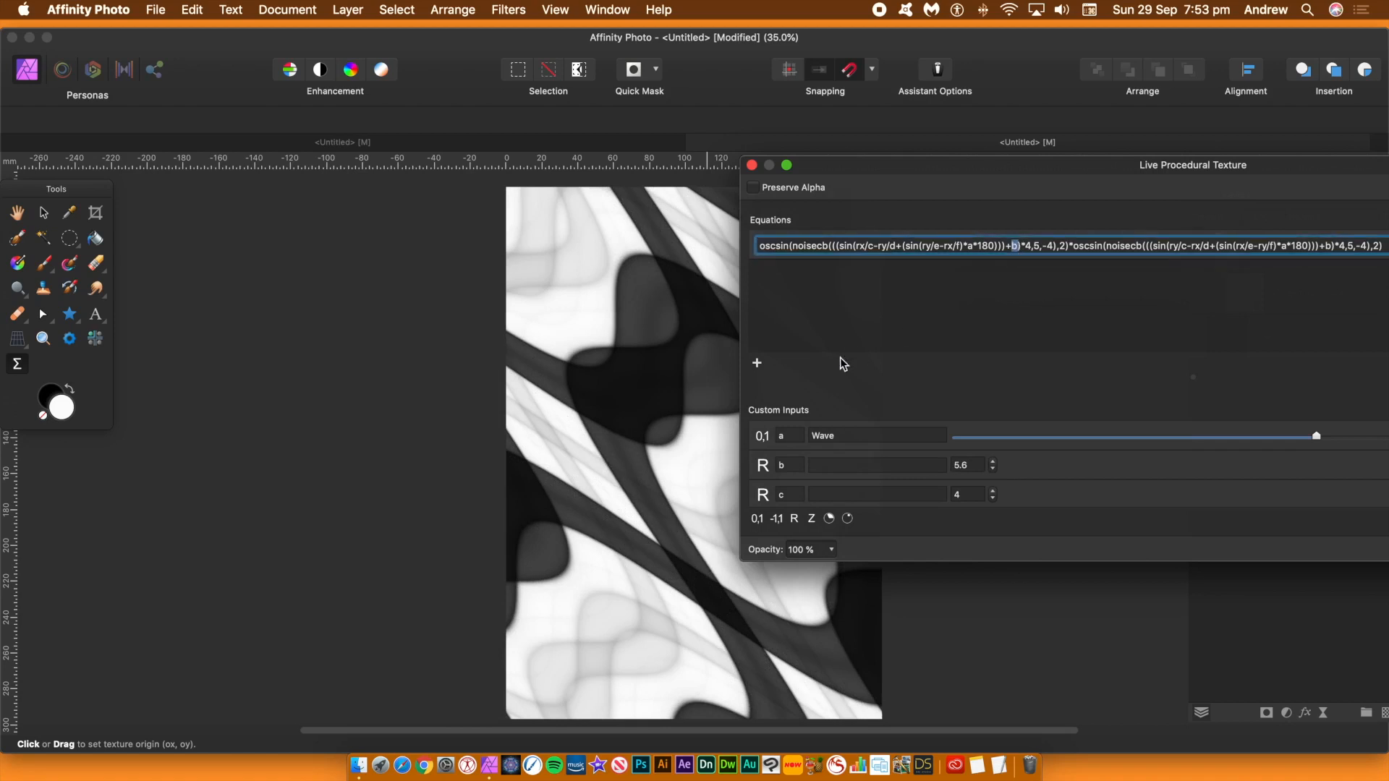
left_click(993, 470)
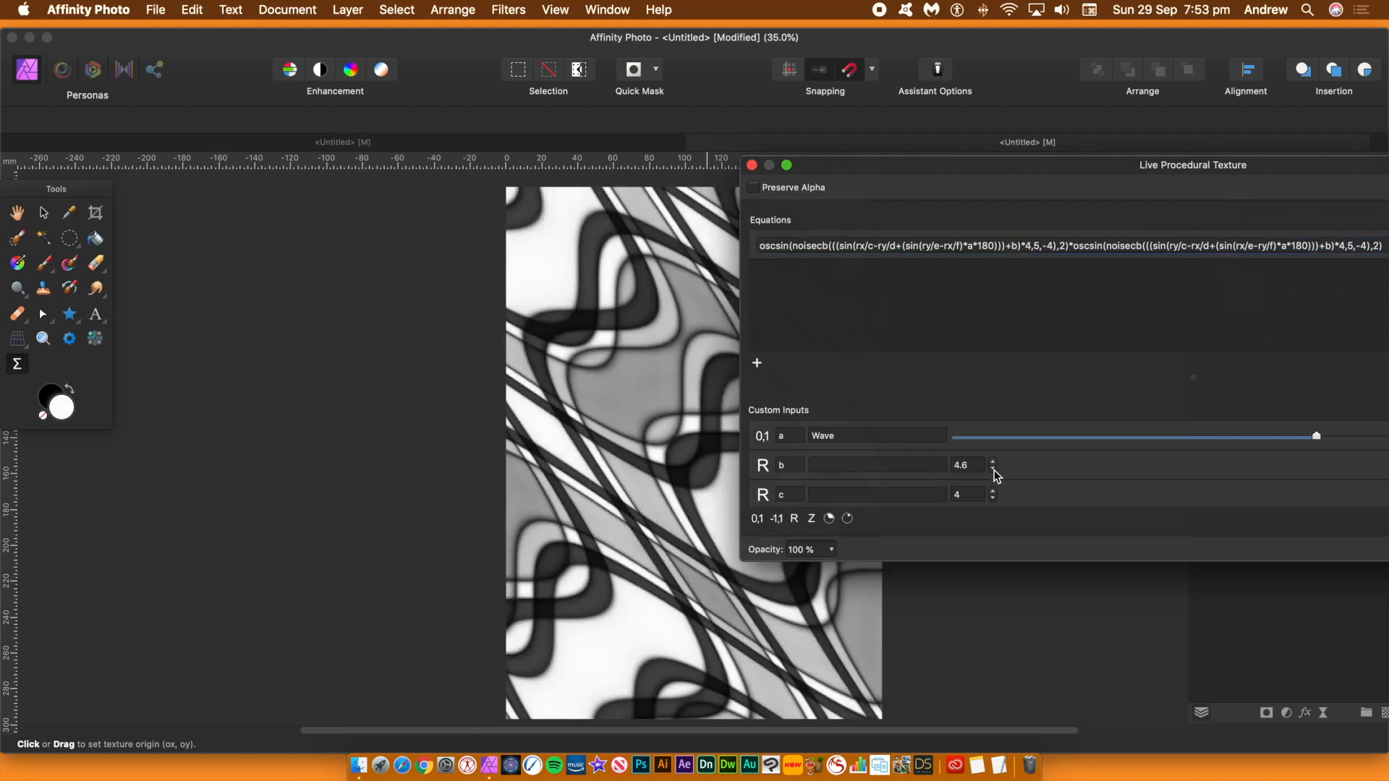
Lower custom input b to 1.6, and settle on 2.6
left_click(994, 470)
left_click(994, 470)
left_click(994, 471)
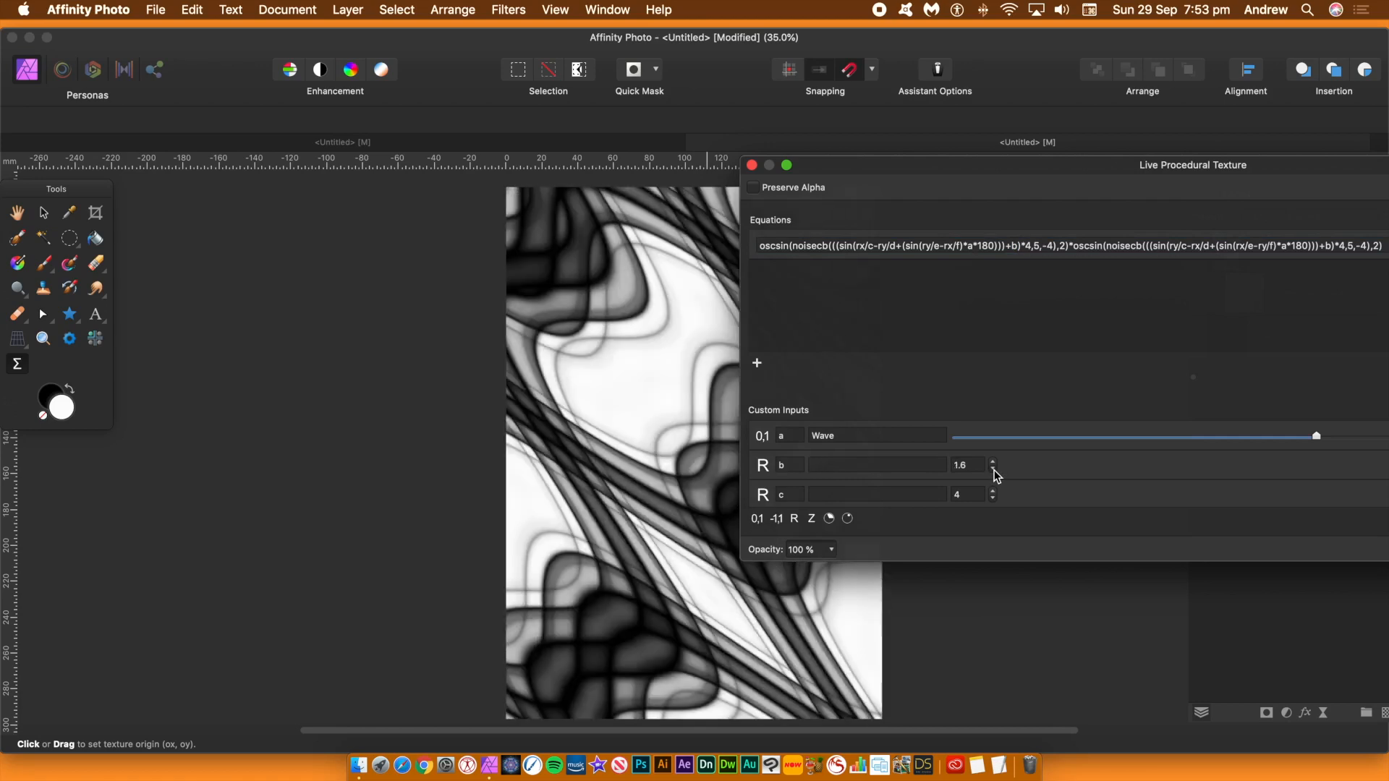
left_click(994, 464)
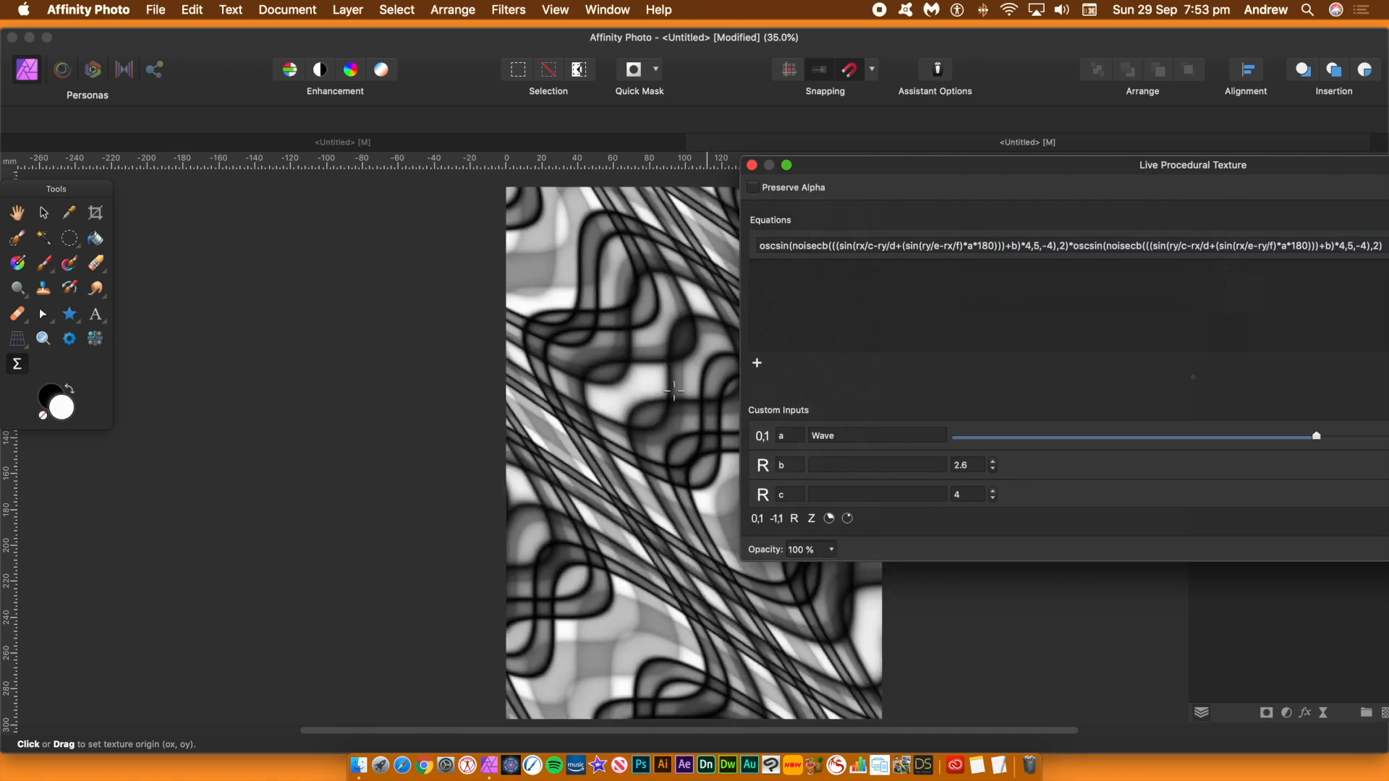
Reposition the filter dialog and try custom input c at values up to 12, ending on 9
left_click_drag(1060, 190, 984, 133)
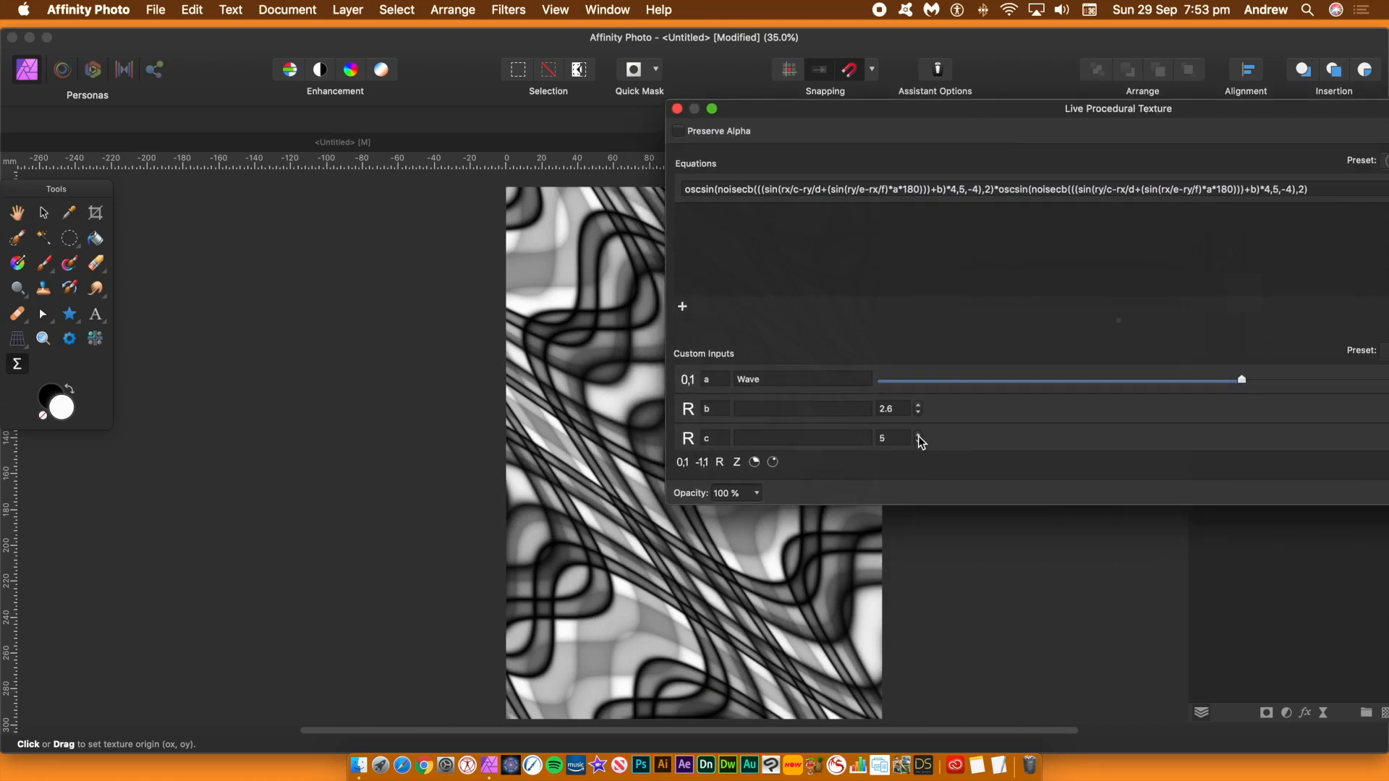
left_click(918, 434)
left_click(918, 435)
left_click(917, 434)
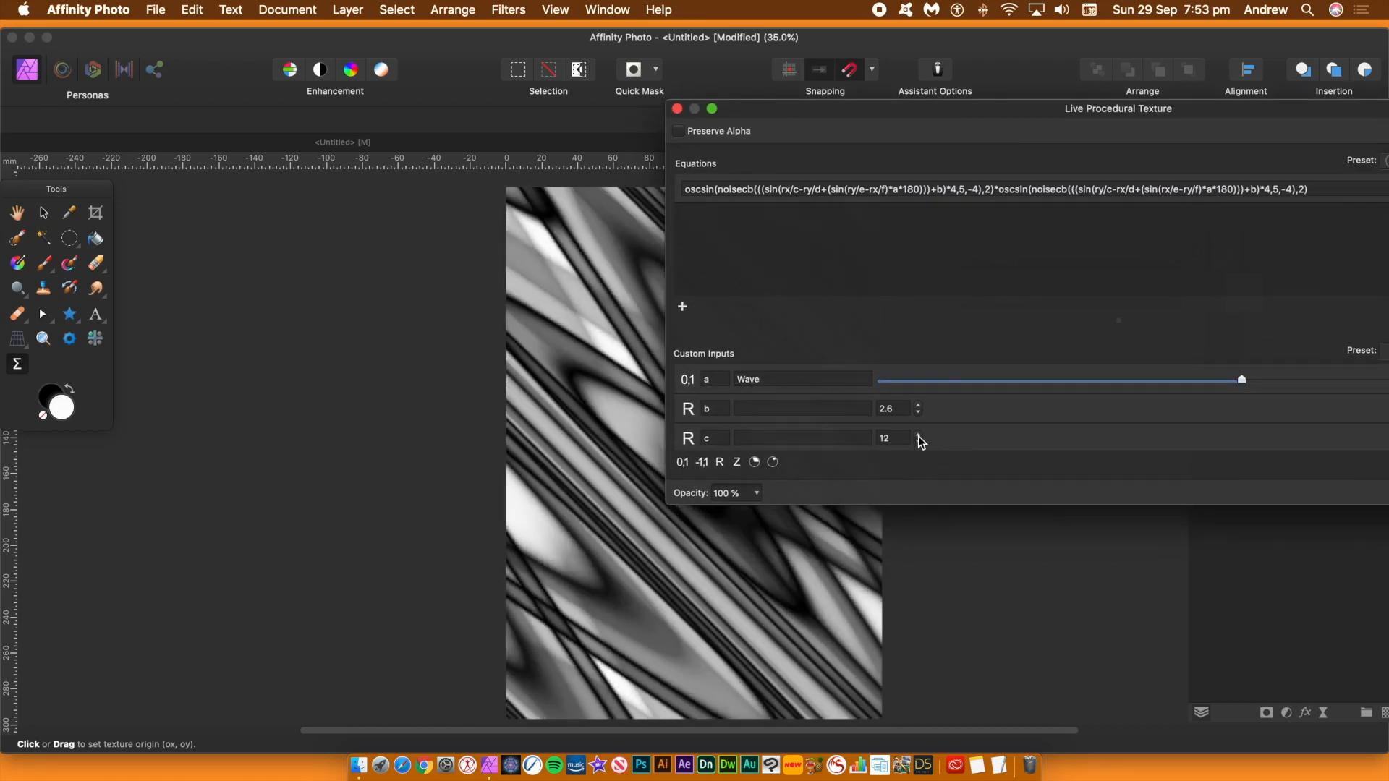
left_click(918, 442)
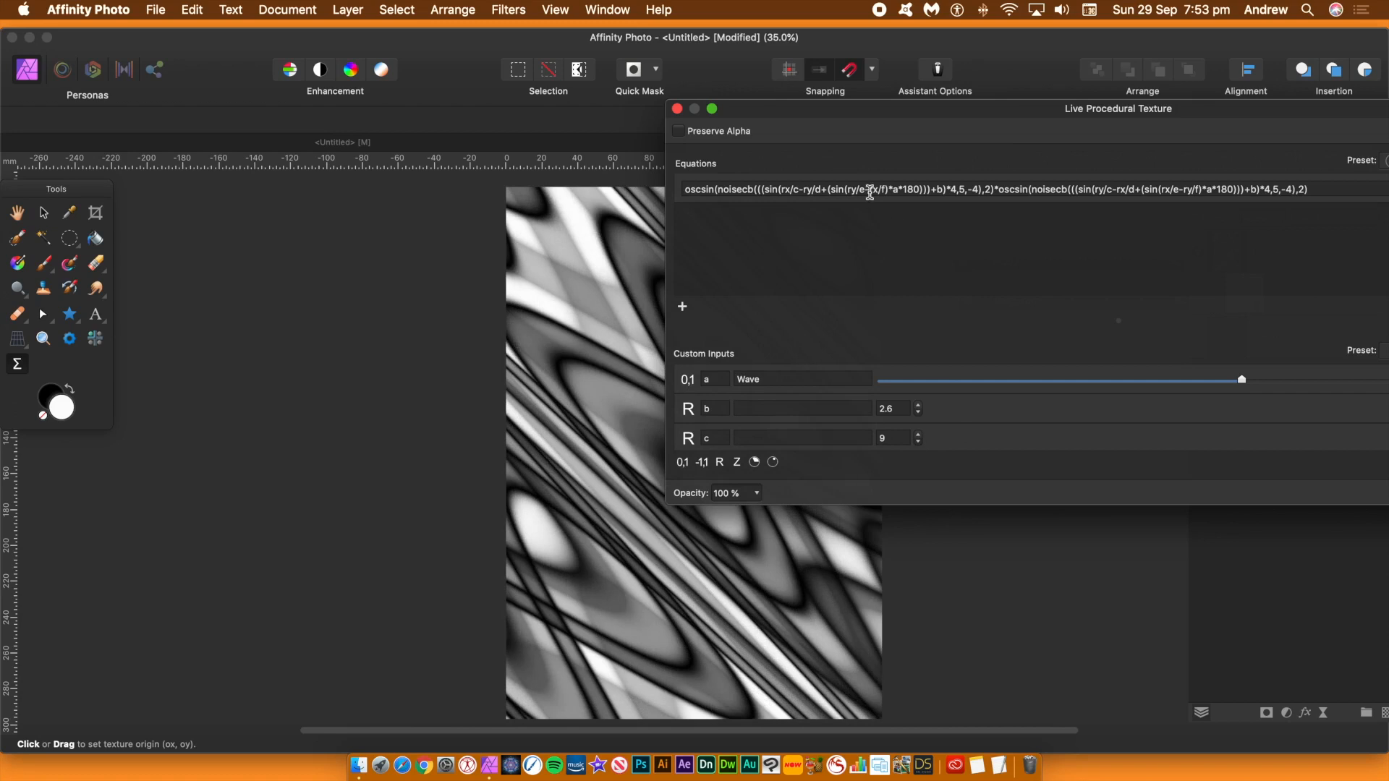
Locate the c variable in both halves of the equation, and lower custom input c to 7
left_click(717, 437)
double_click(799, 191)
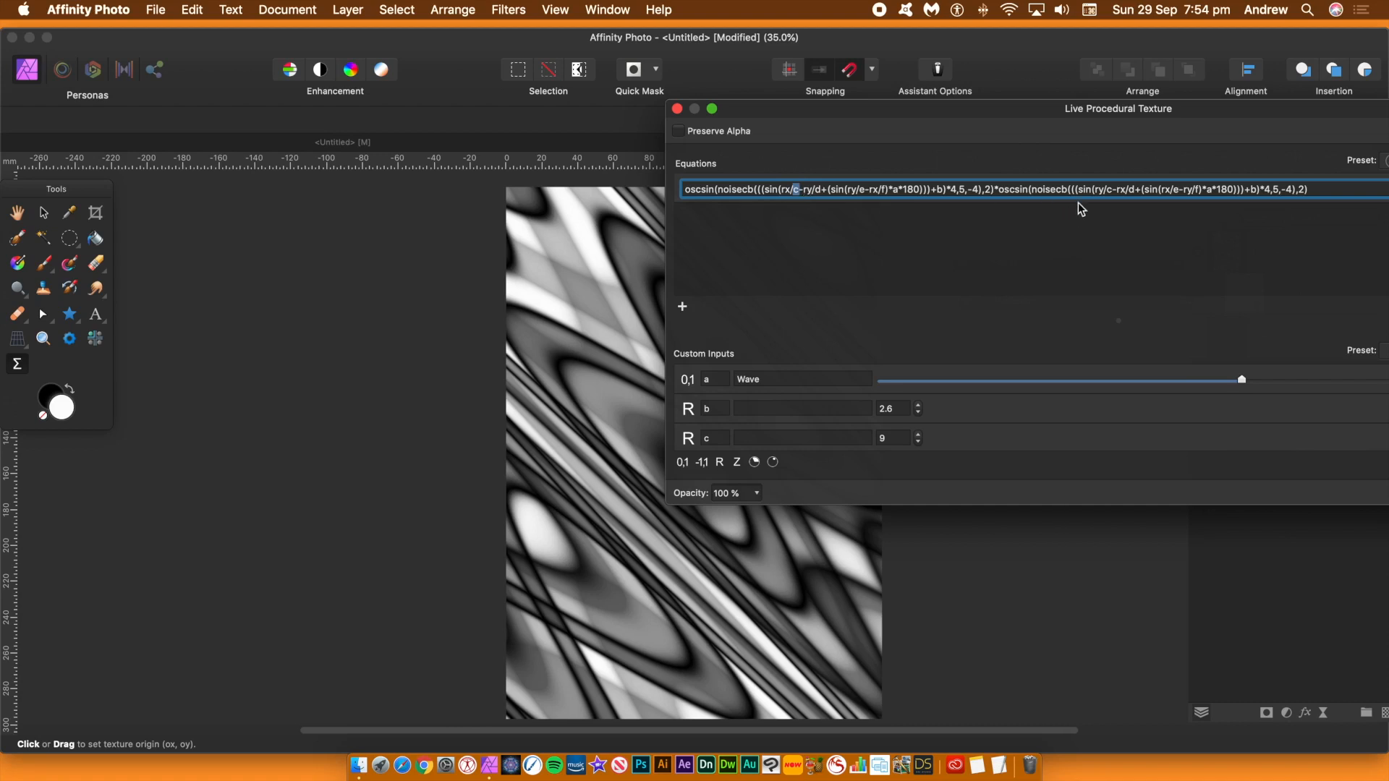
double_click(1108, 190)
left_click(918, 435)
left_click(919, 441)
left_click(918, 441)
left_click(918, 441)
left_click(919, 442)
Reposition the dialog and try custom input d at 25 and above, and lower it to 17
left_click_drag(975, 110, 746, 30)
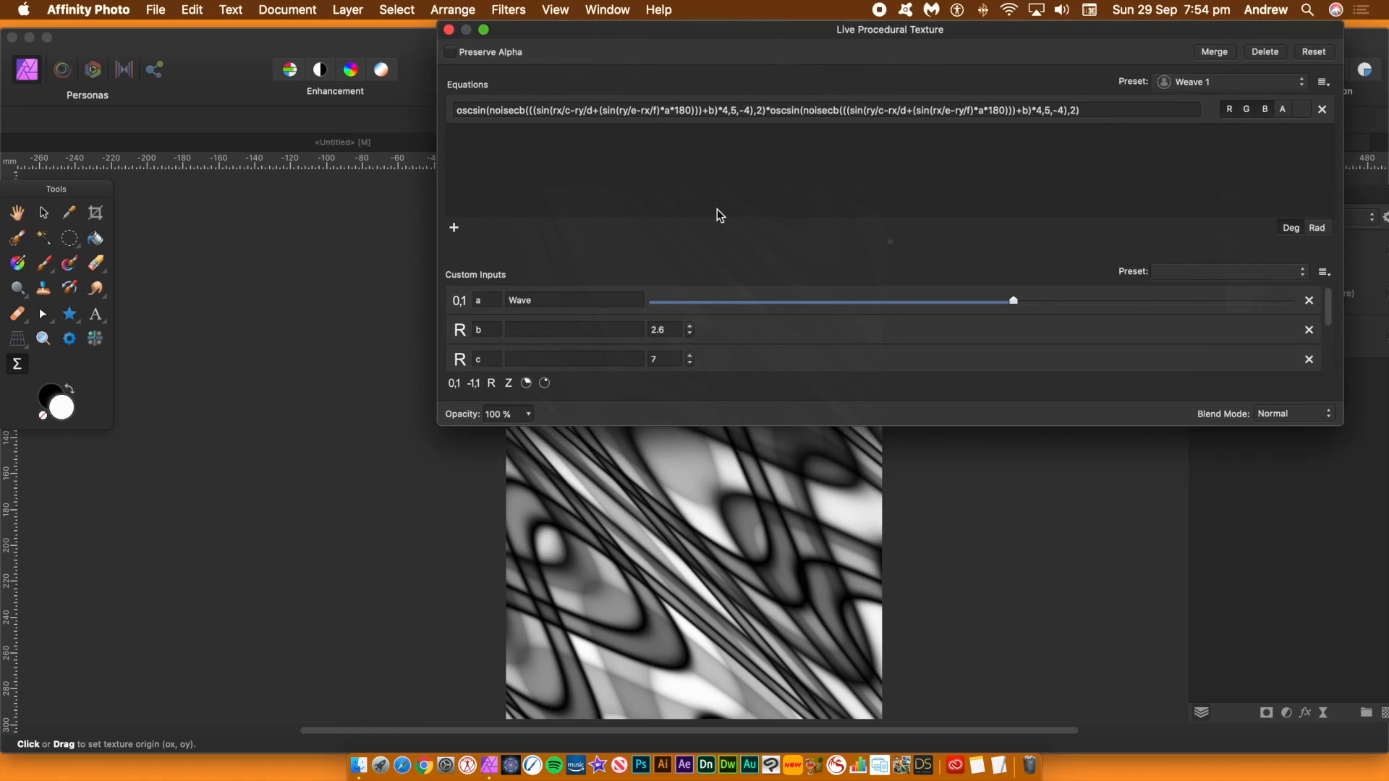
left_click_drag(754, 426, 738, 348)
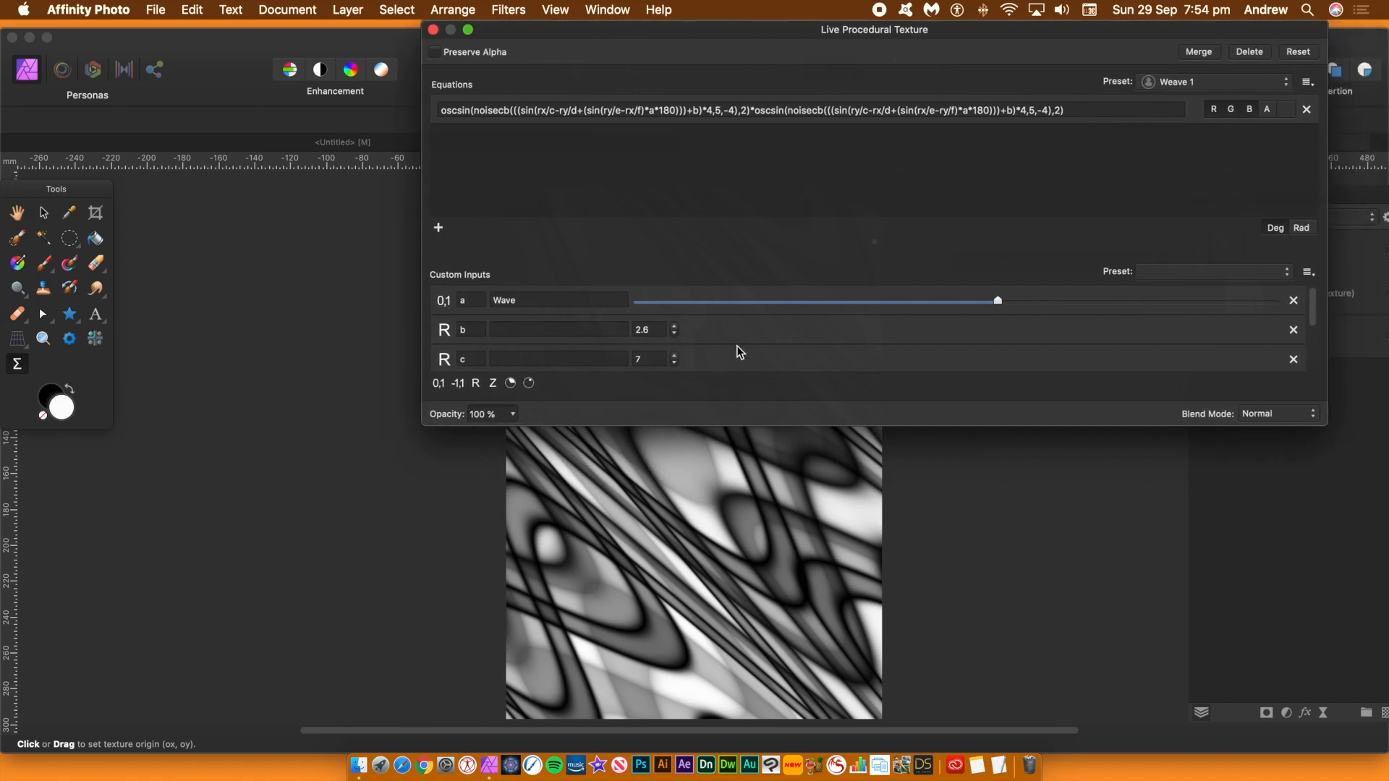
left_click_drag(1312, 318, 1309, 341)
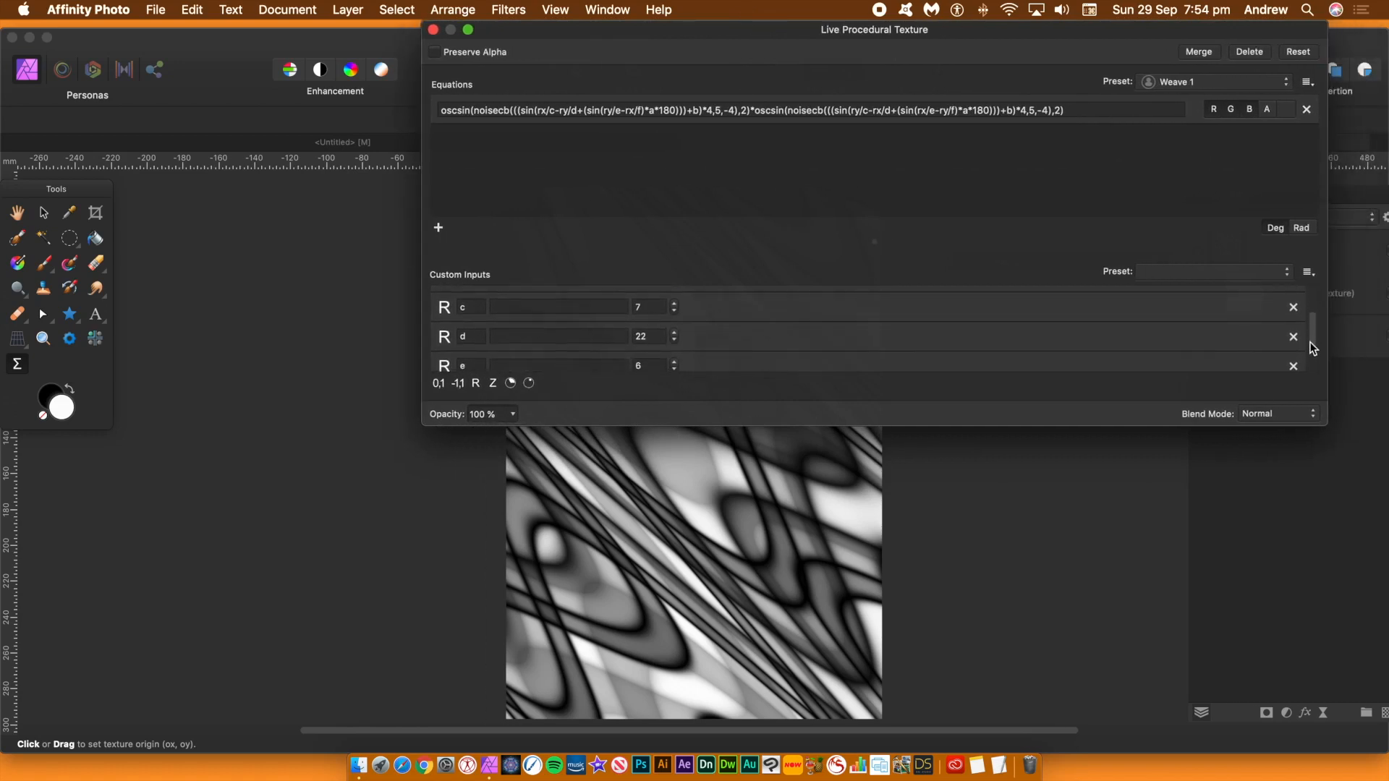
left_click(675, 333)
left_click(676, 333)
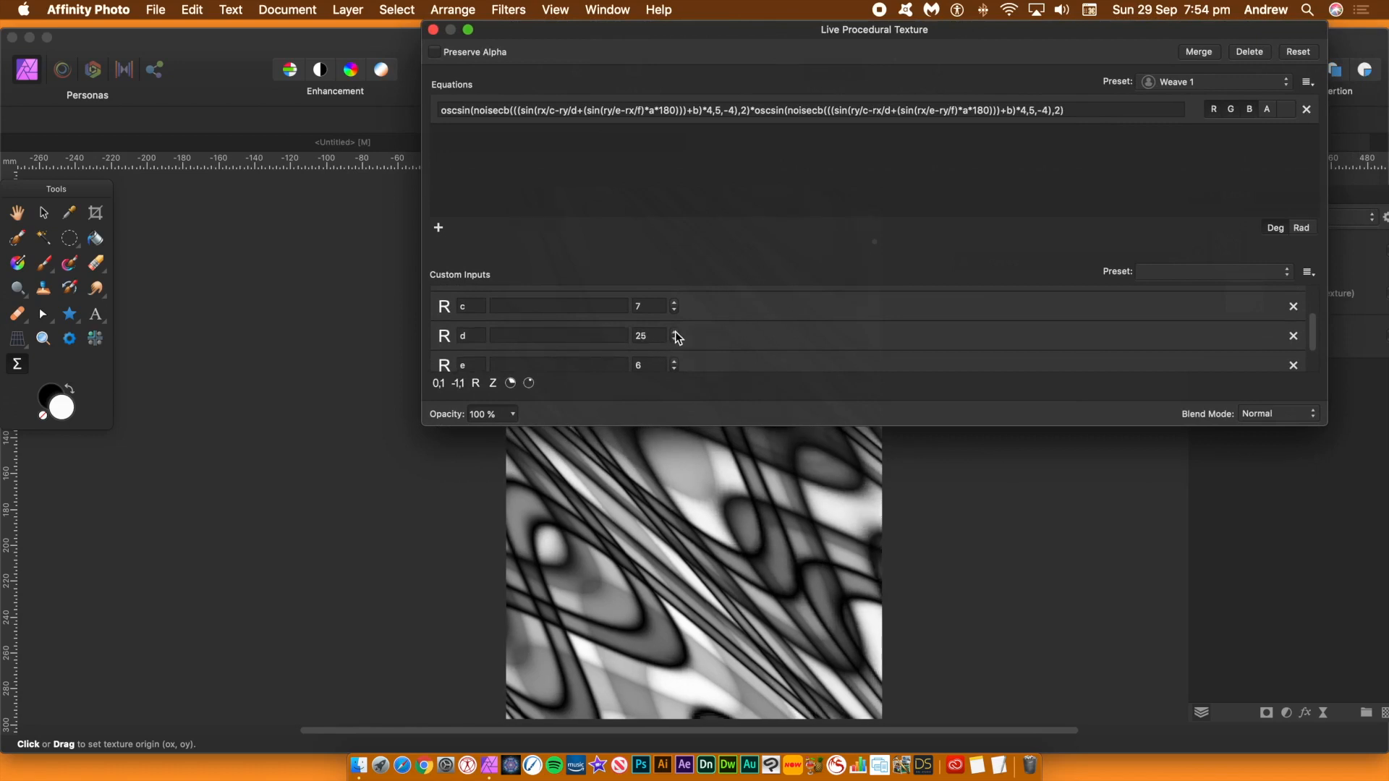
left_click(676, 332)
left_click_drag(677, 340, 677, 340)
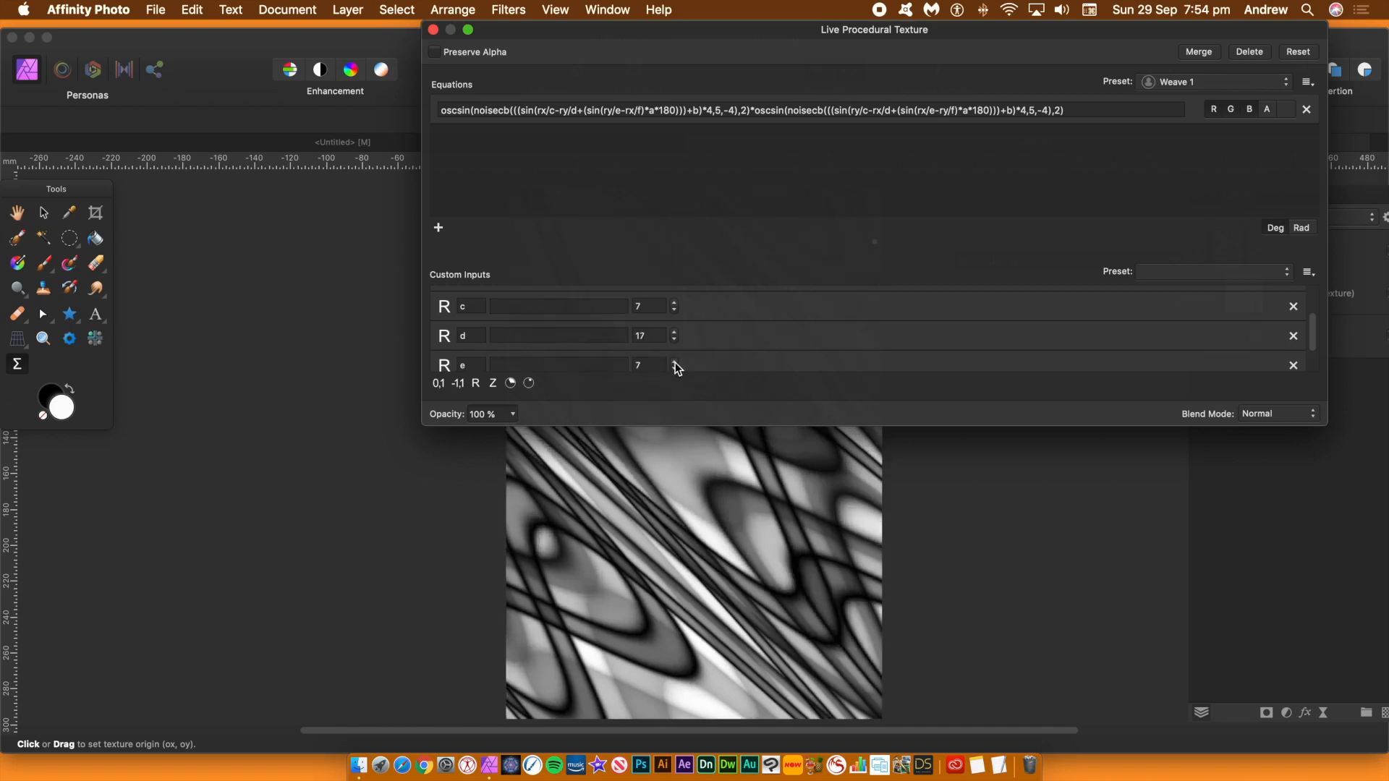
Raise custom input e to 10 and custom input c to 8
left_click(676, 363)
left_click(675, 362)
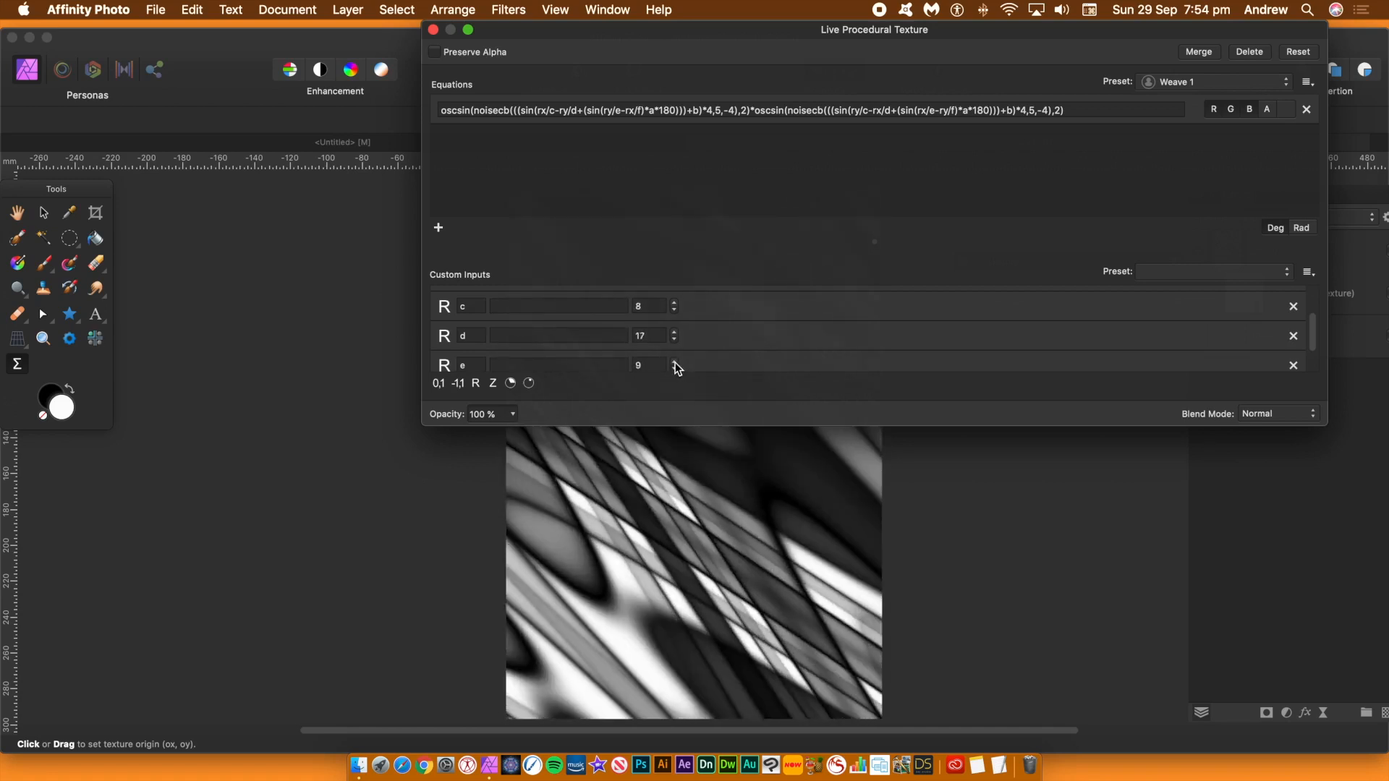
left_click(676, 363)
left_click(675, 303)
Uncover the canvas to shift the texture's origin across the page, and raise custom input d to 22
left_click_drag(612, 33, 1072, 210)
left_click_drag(712, 441, 396, 477)
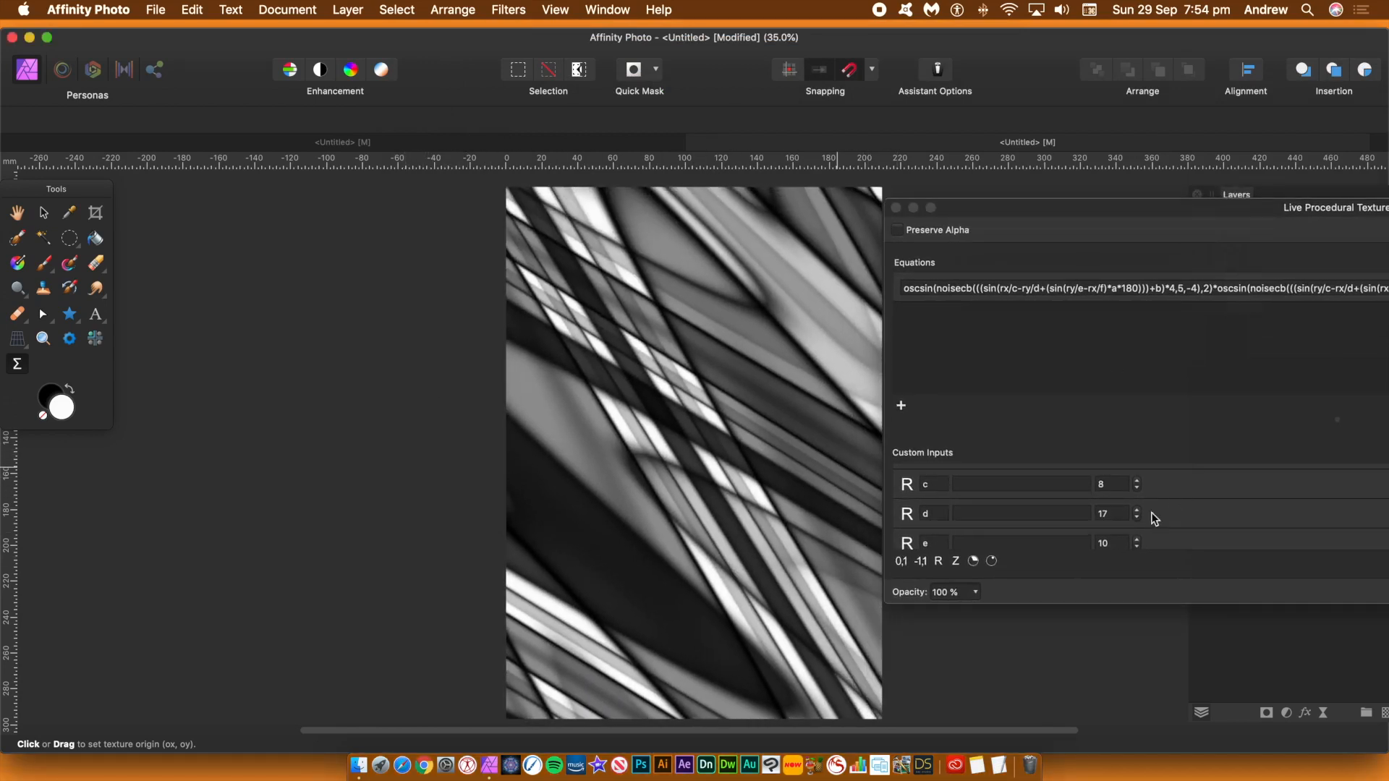
left_click(1135, 510)
left_click(1135, 510)
left_click(1136, 510)
left_click(1136, 511)
left_click(1135, 511)
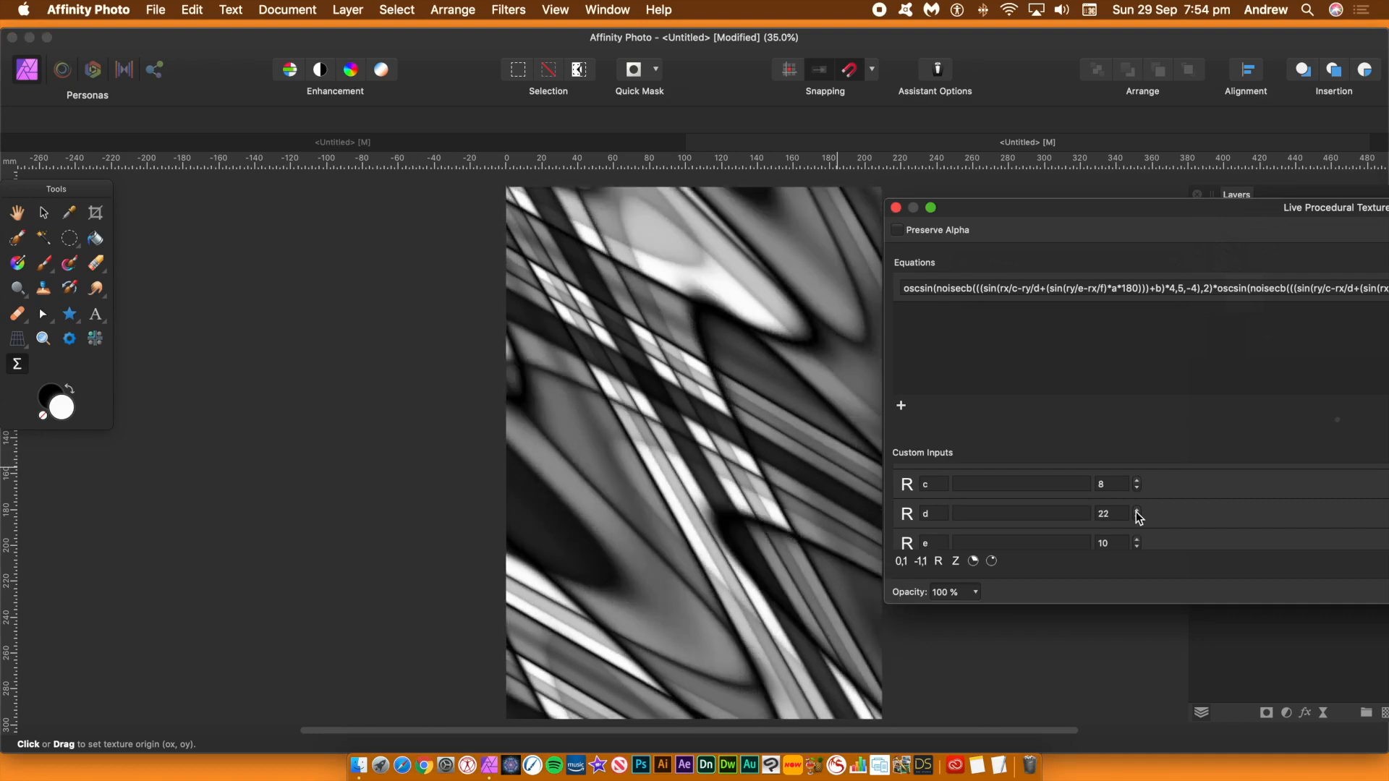
Raise custom input e to 23 to stretch the woven pattern
left_click(1137, 539)
left_click(1136, 539)
left_click(1137, 540)
left_click(1137, 539)
left_click(1138, 540)
left_click(1138, 540)
left_click(1138, 540)
left_click(1137, 539)
left_click(1138, 540)
left_click(1138, 539)
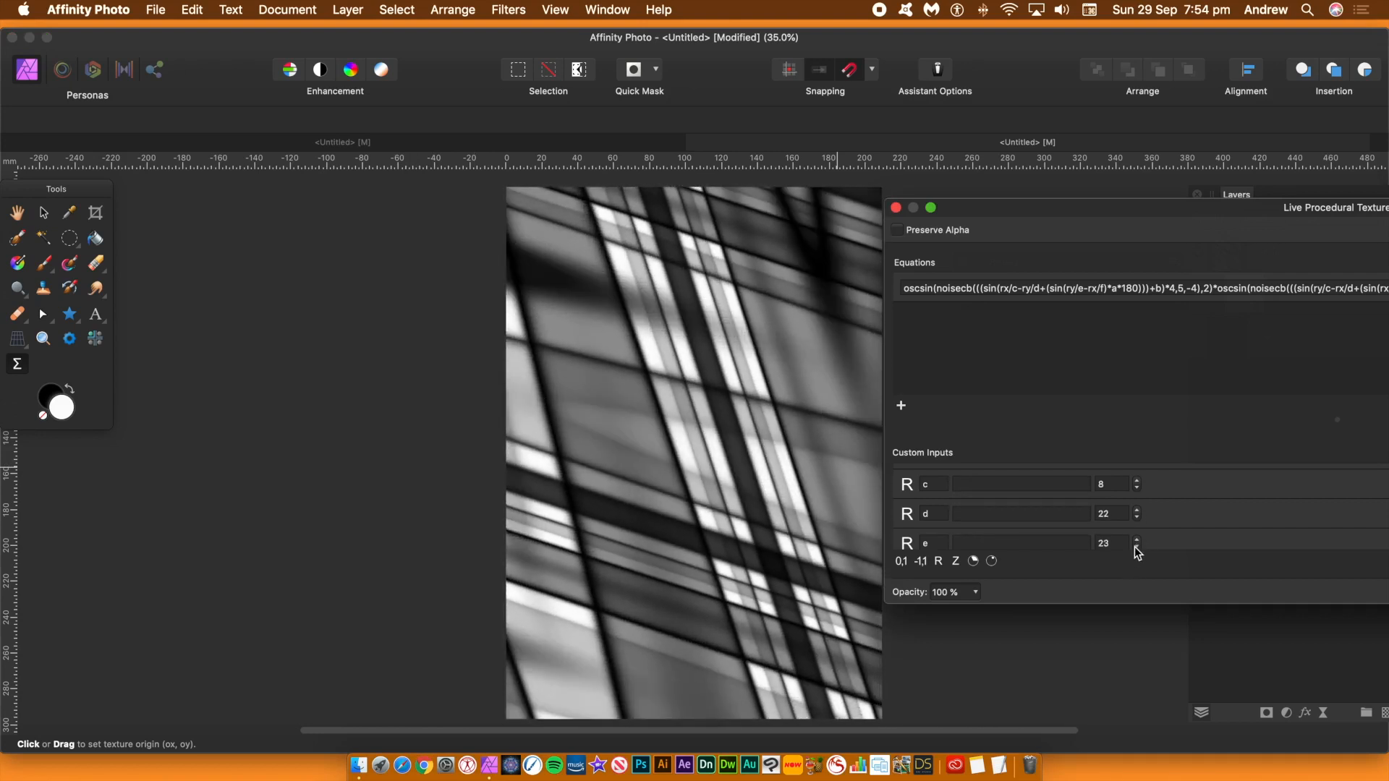
left_click(1138, 539)
Lower custom input e to 3 and custom input d to 21
left_click(1137, 547)
left_click(1137, 547)
left_click(1138, 547)
left_click(1137, 547)
left_click(1138, 546)
double_click(1138, 547)
left_click(1138, 547)
double_click(1137, 546)
double_click(1137, 547)
left_click(1138, 547)
double_click(1138, 546)
double_click(1138, 547)
left_click(1138, 547)
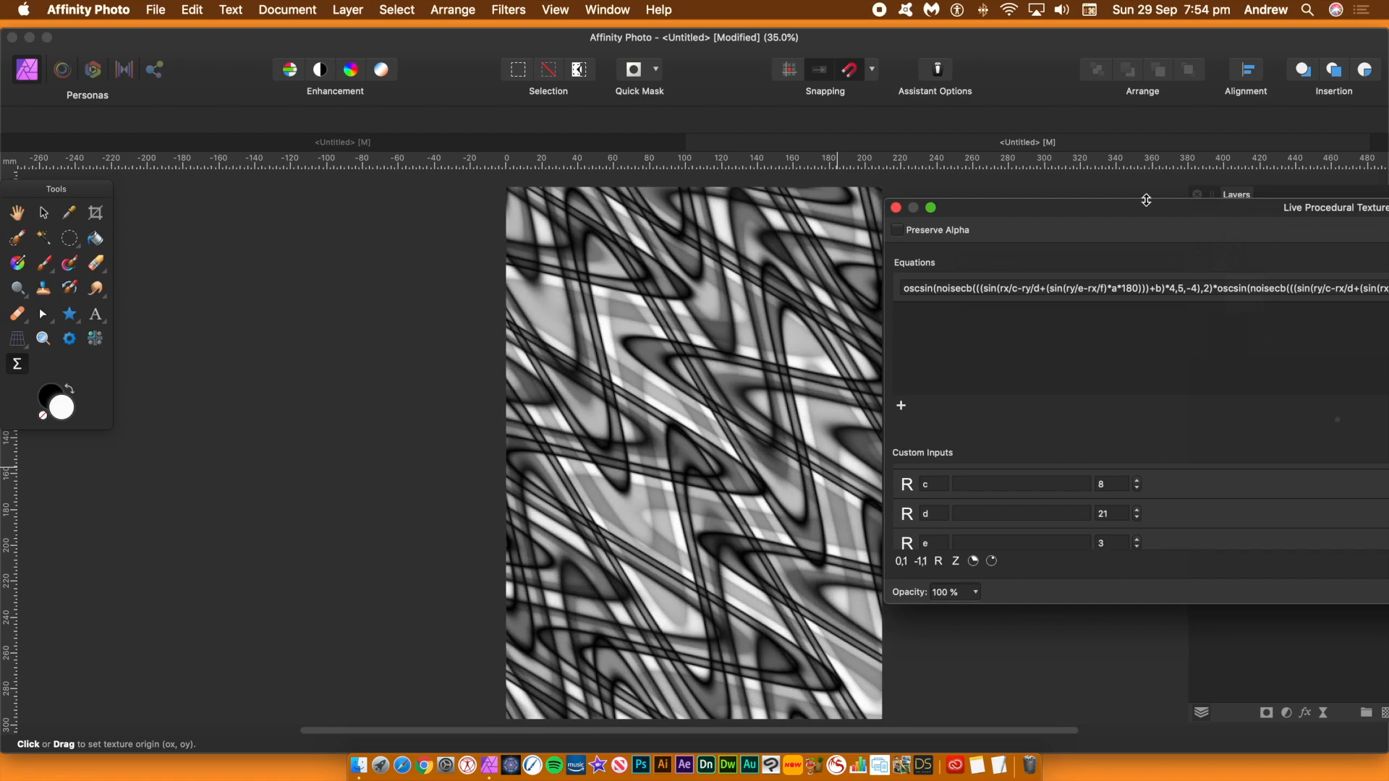
Highlight the f term in the first half of the equation, and raise custom input e to 8
left_click_drag(1123, 217, 637, 214)
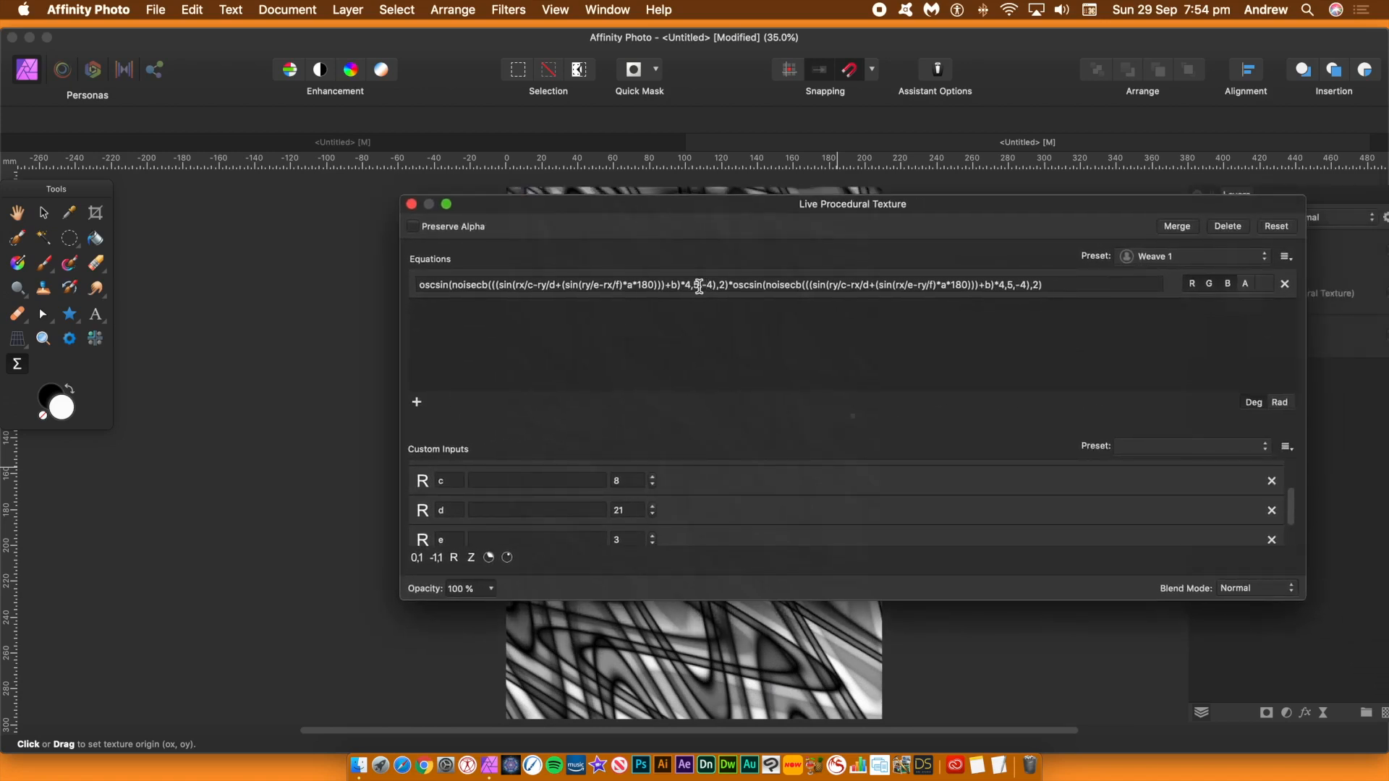
left_click(608, 285)
mouse_move(605, 285)
left_mouse_down()
mouse_move(622, 286)
mouse_move(607, 285)
left_mouse_up()
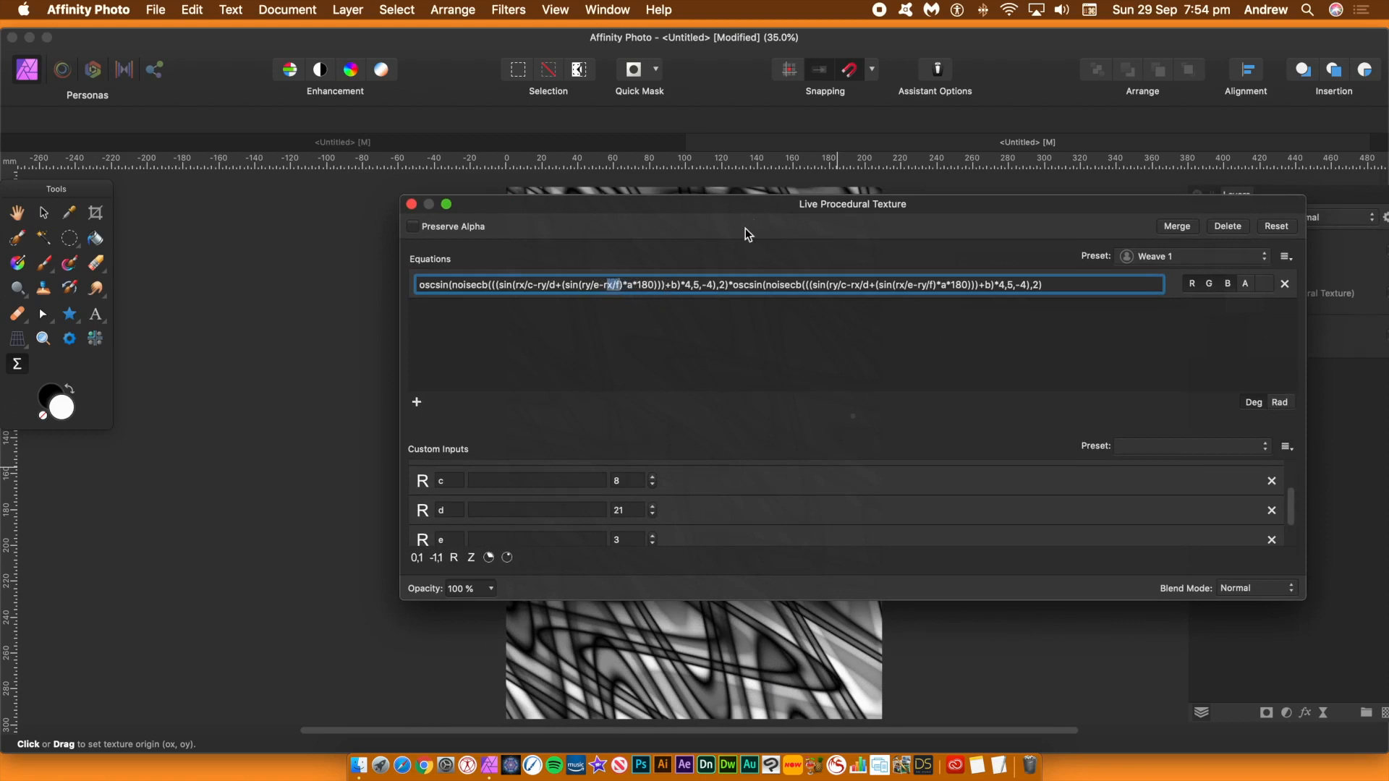
left_click_drag(1291, 512, 1290, 530)
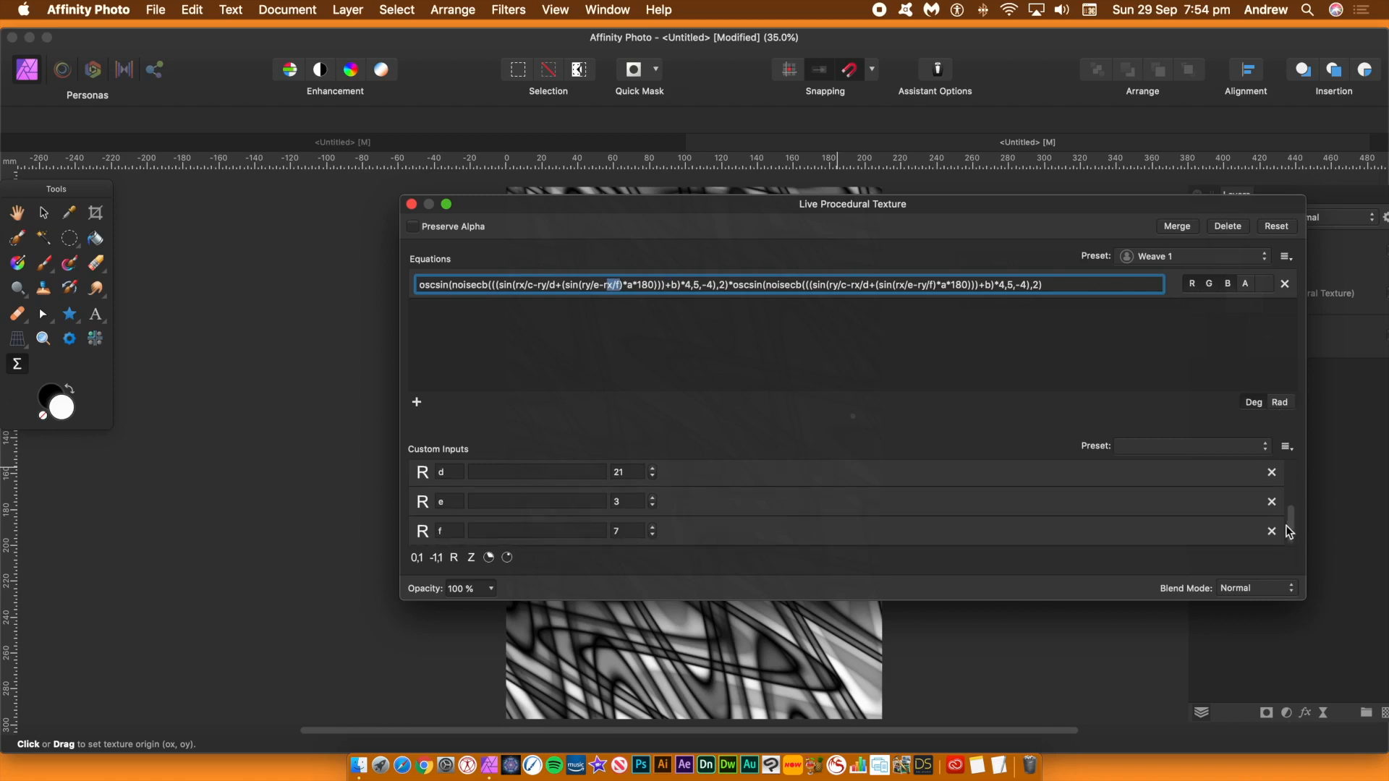
left_click(652, 498)
left_click(652, 498)
left_click(653, 498)
left_click(653, 497)
left_click(652, 497)
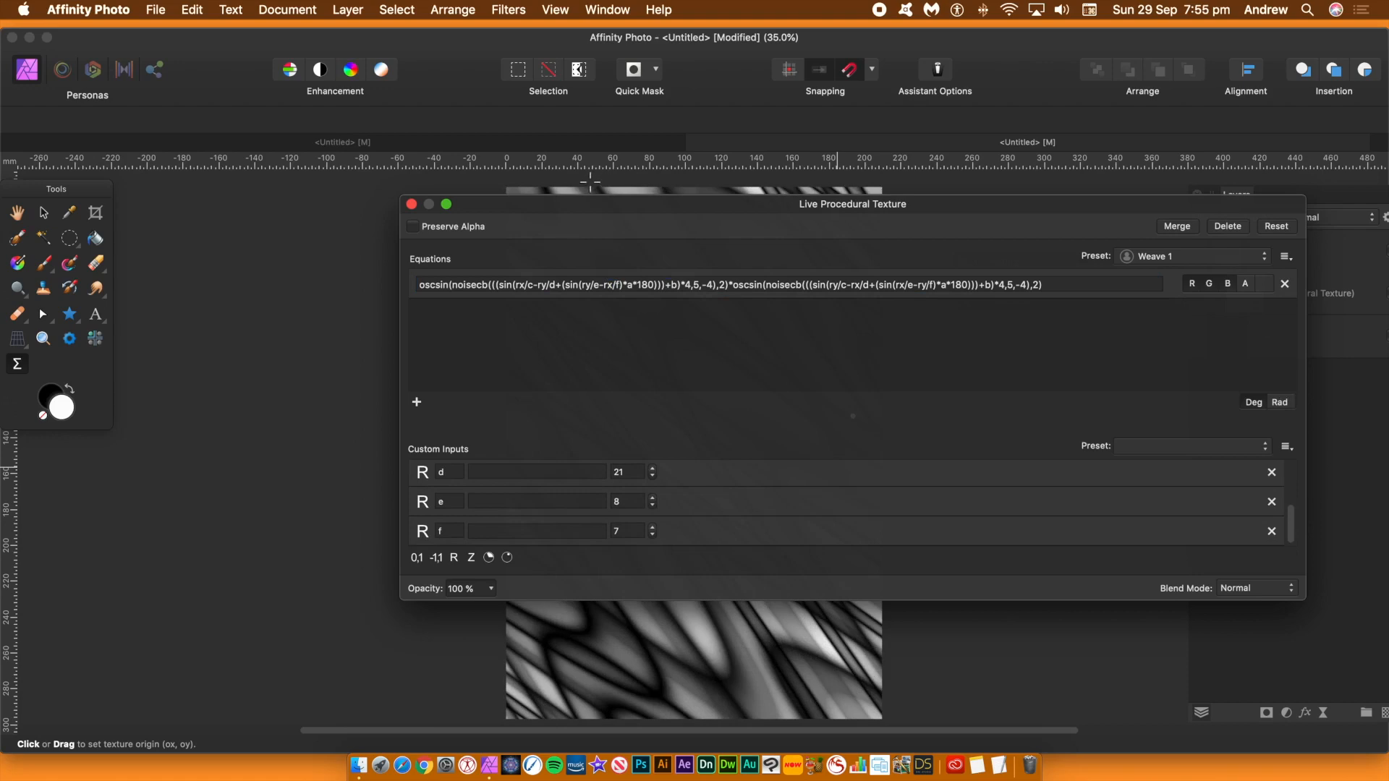
left_click_drag(537, 208, 973, 201)
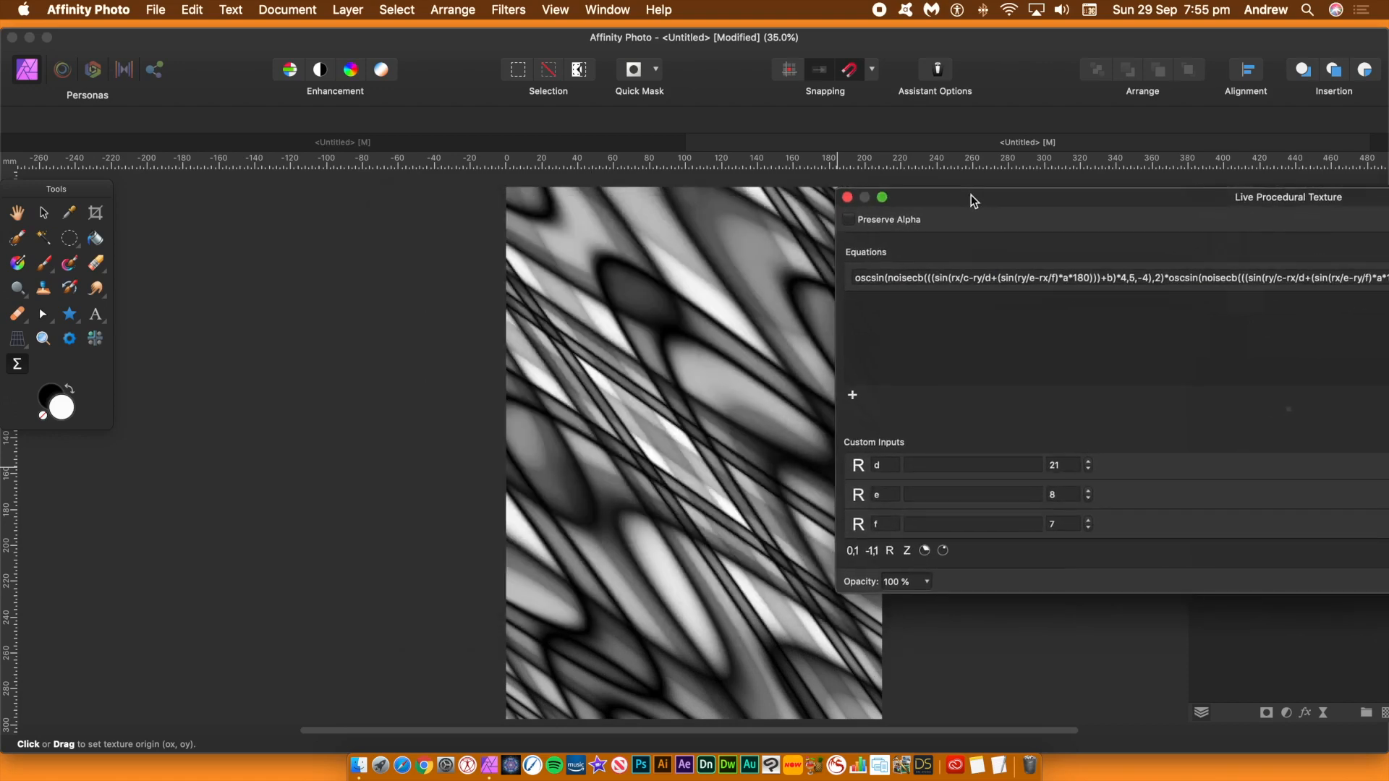
Raise custom input e to 13
left_click(1089, 492)
left_click(1088, 492)
left_click(1088, 492)
left_click(1088, 492)
left_click(1088, 492)
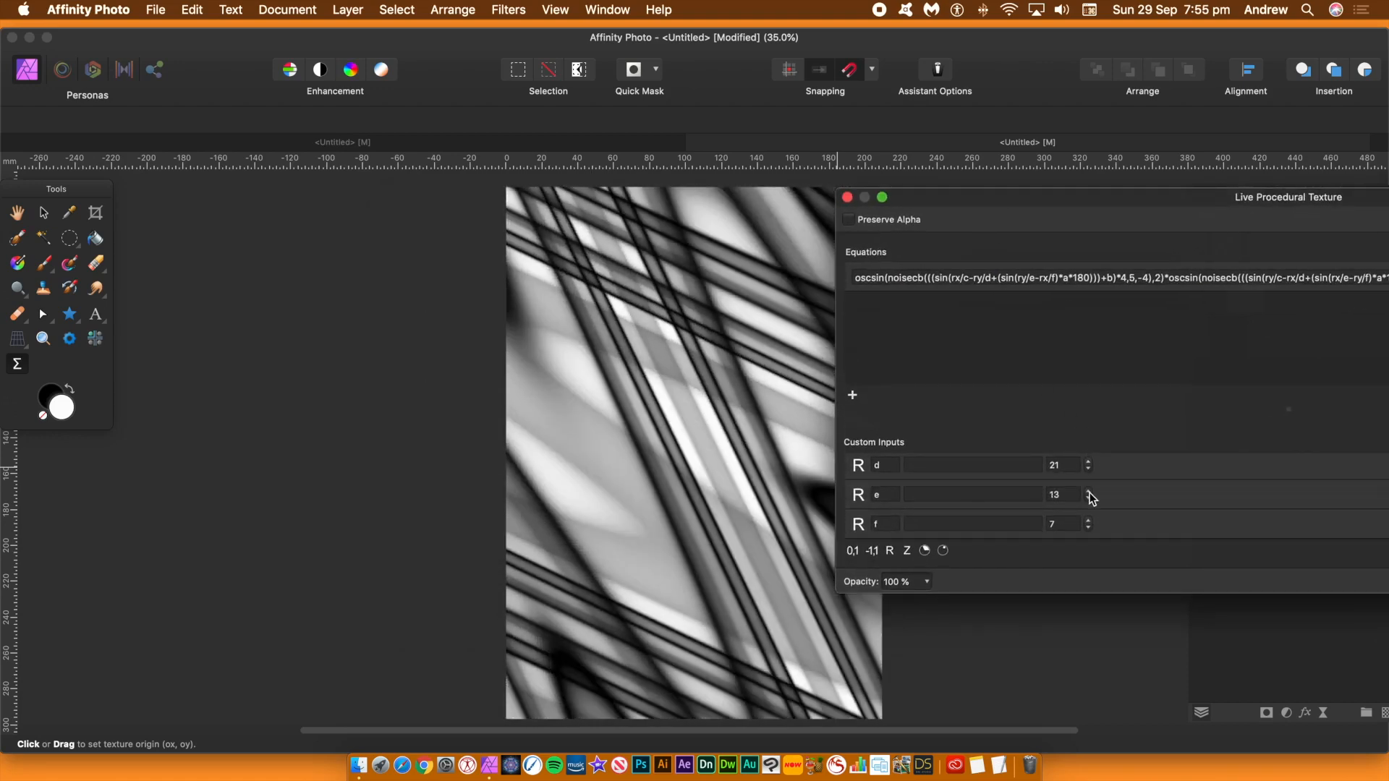
Lower custom input e to 2 and custom input f to 4
left_click(1088, 499)
left_click(1088, 499)
left_click(1088, 499)
left_click(1089, 500)
left_click(1089, 499)
left_click(1089, 499)
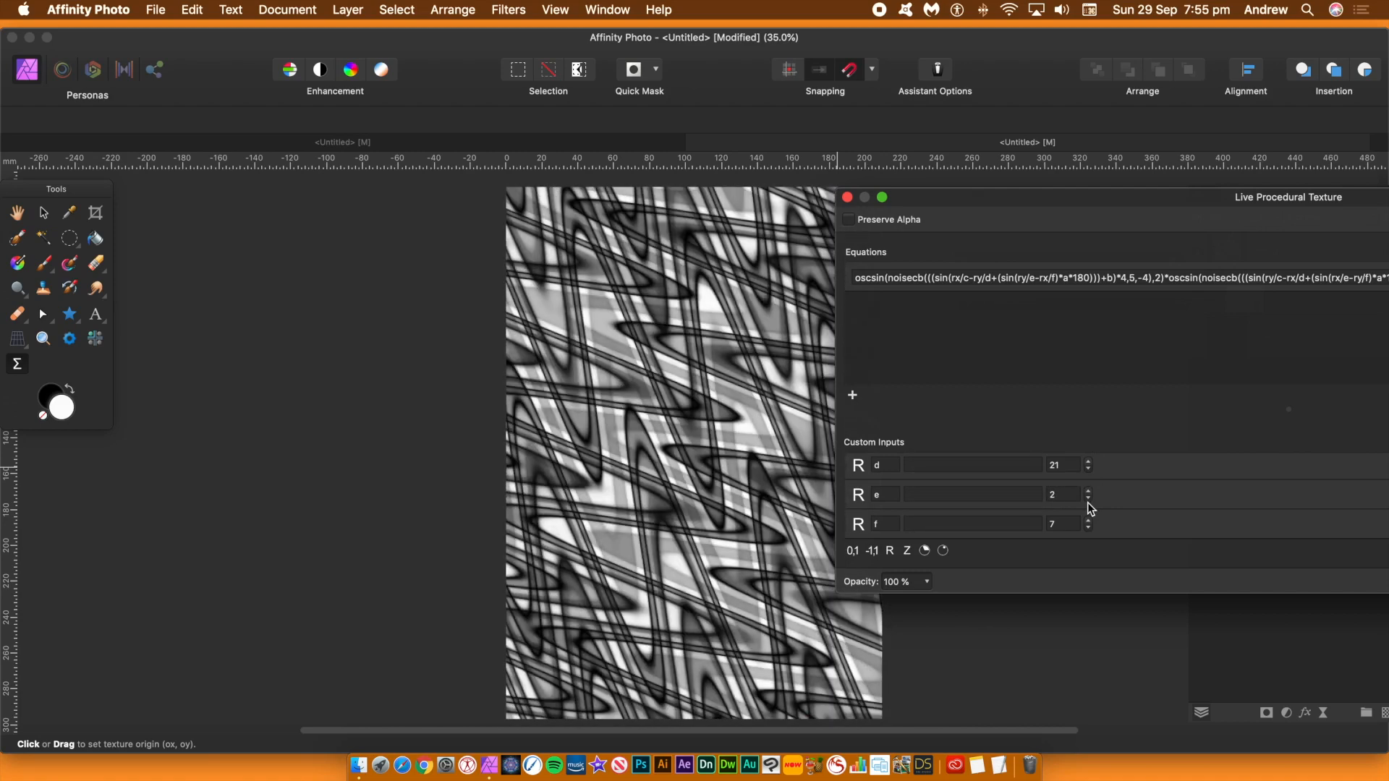
left_click(1088, 527)
left_click(1088, 527)
left_click(1088, 527)
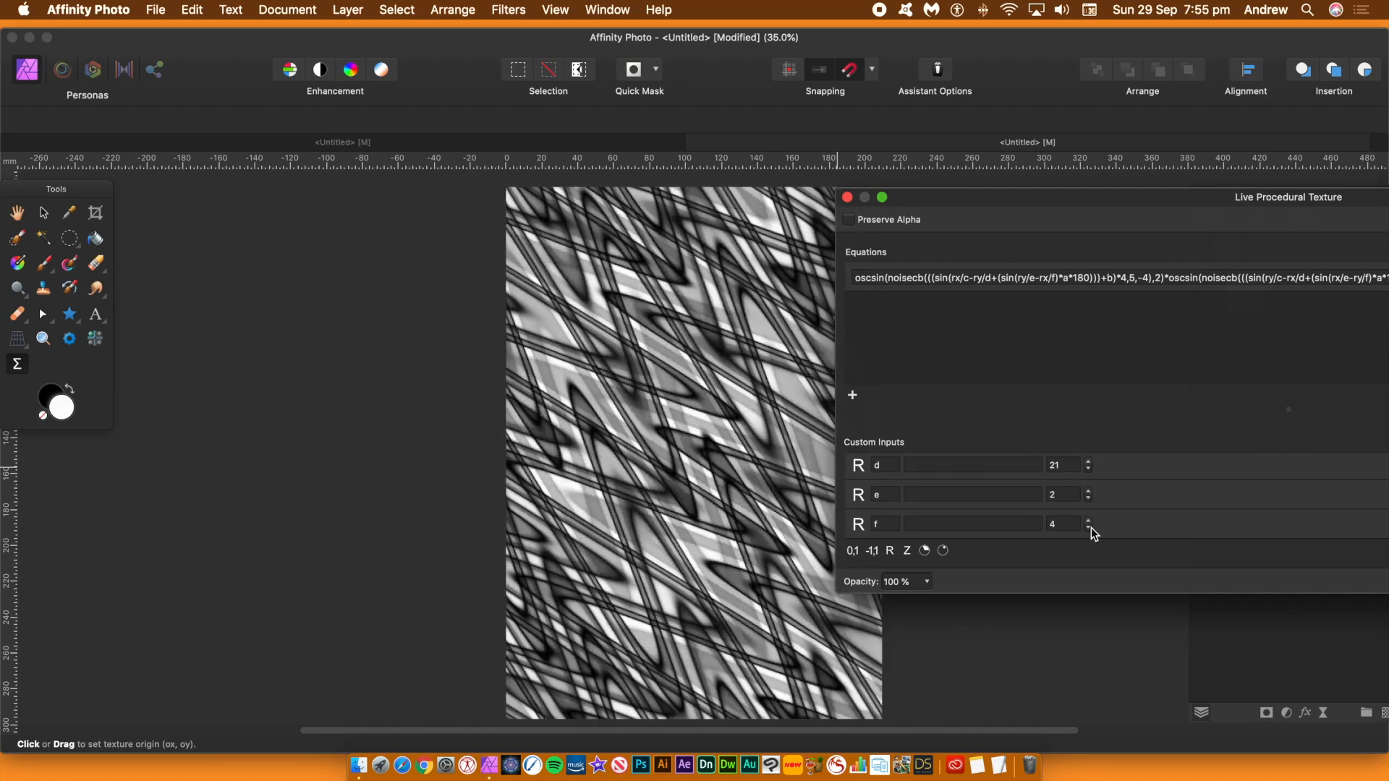
Raise custom input d to 35 and custom input f to 5
left_click(1088, 462)
left_click(1088, 461)
left_click(1088, 462)
left_click(1088, 461)
left_click(1088, 461)
left_click(1088, 462)
left_click(1088, 462)
left_click(1088, 461)
left_click(1088, 461)
left_click(1088, 462)
left_click(1088, 462)
left_click(1088, 461)
left_click(1088, 462)
left_click(1088, 462)
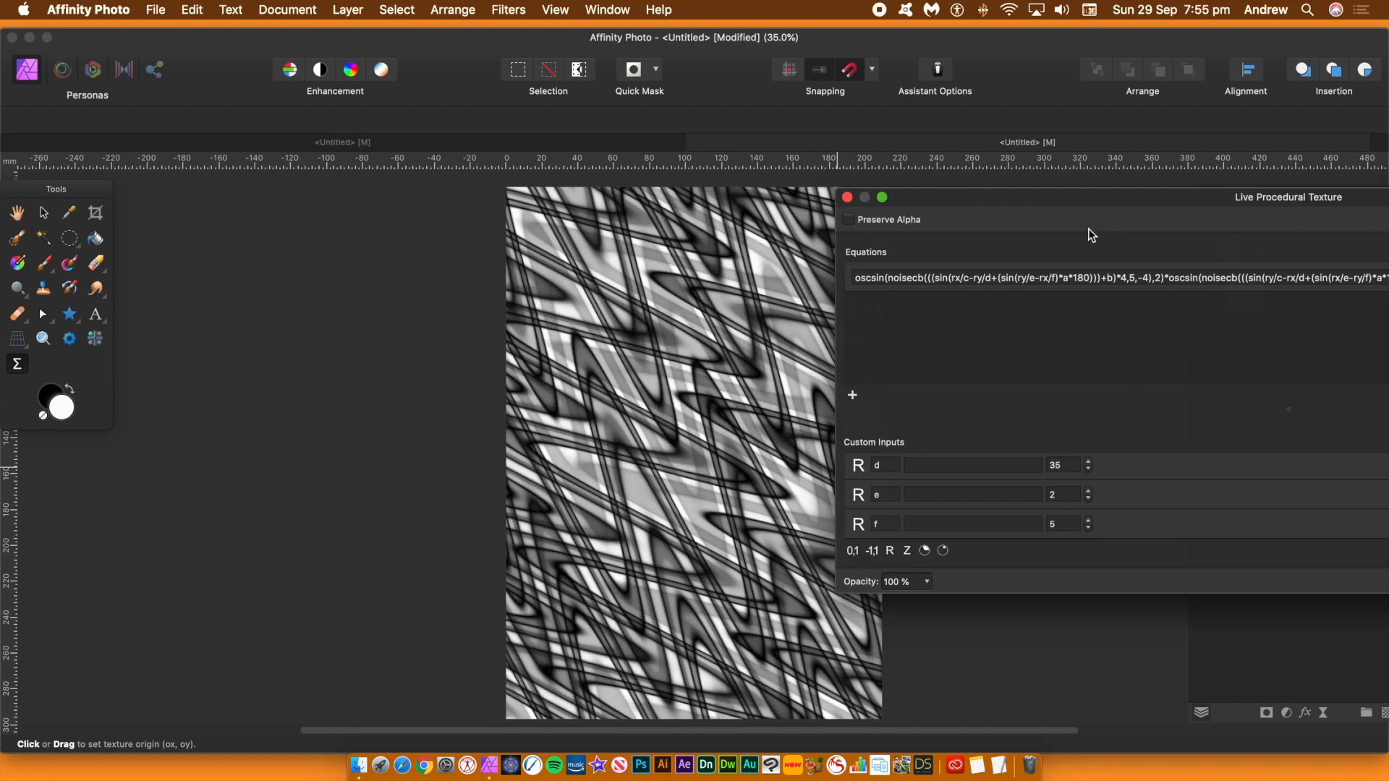
Try the Wave custom input a at about 60% of its range, and settle on slightly over a quarter
left_click_drag(1105, 199, 630, 62)
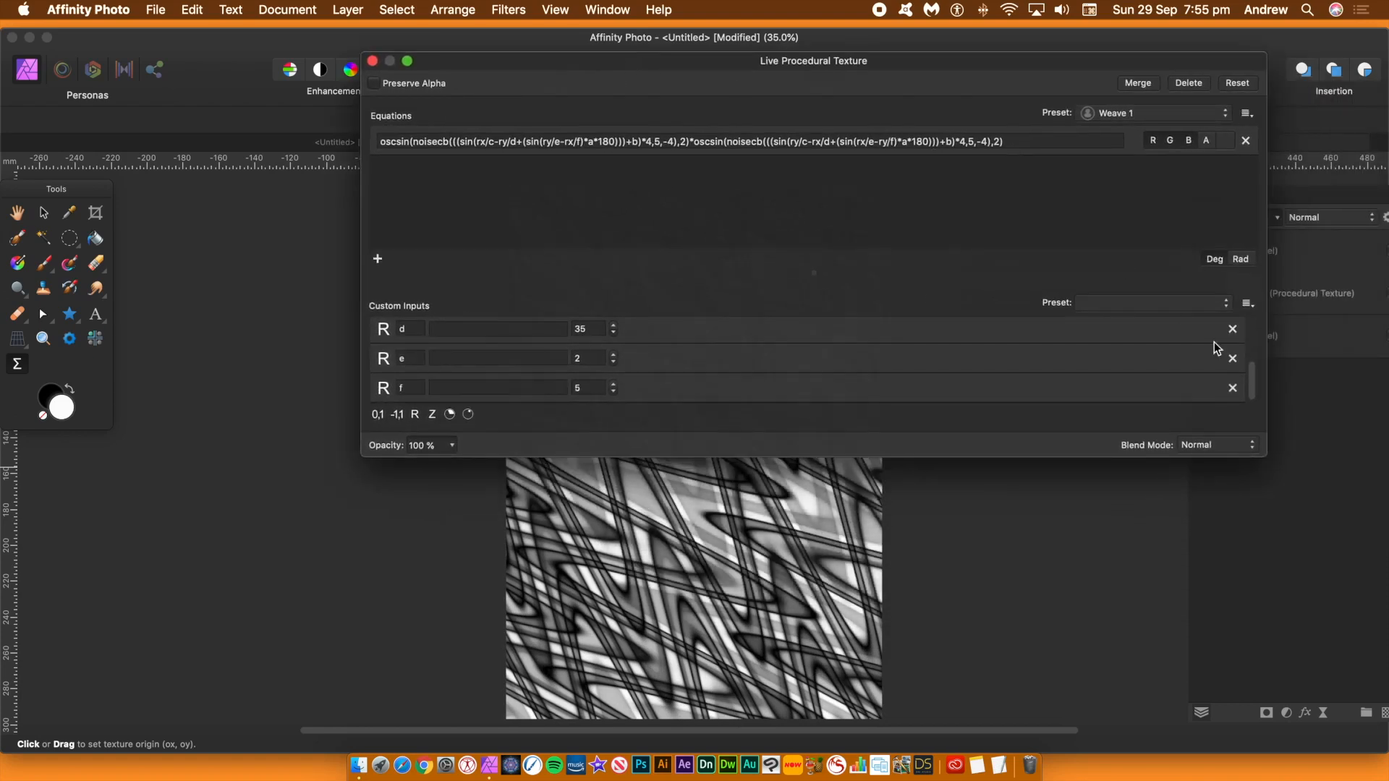
scroll(1264, 379, "up", 3)
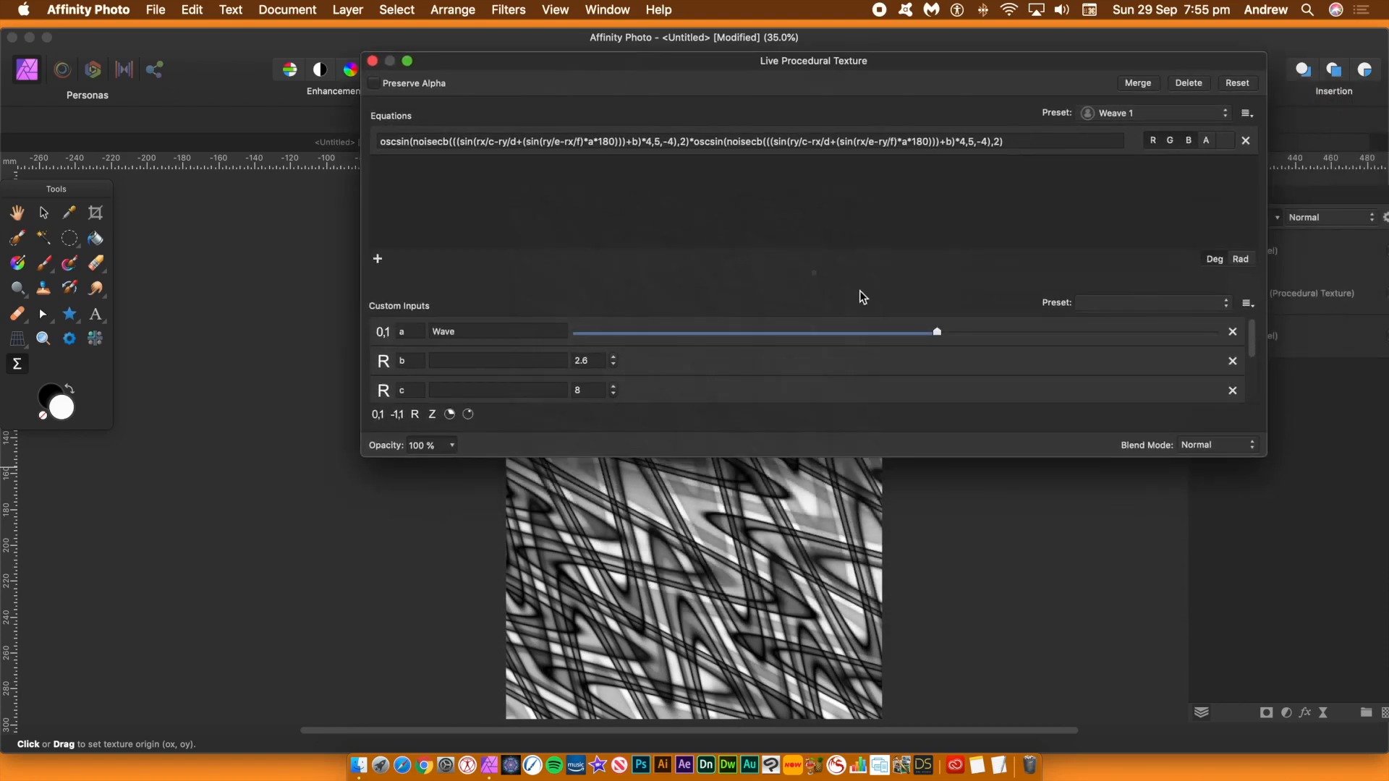
left_click_drag(938, 334, 963, 354)
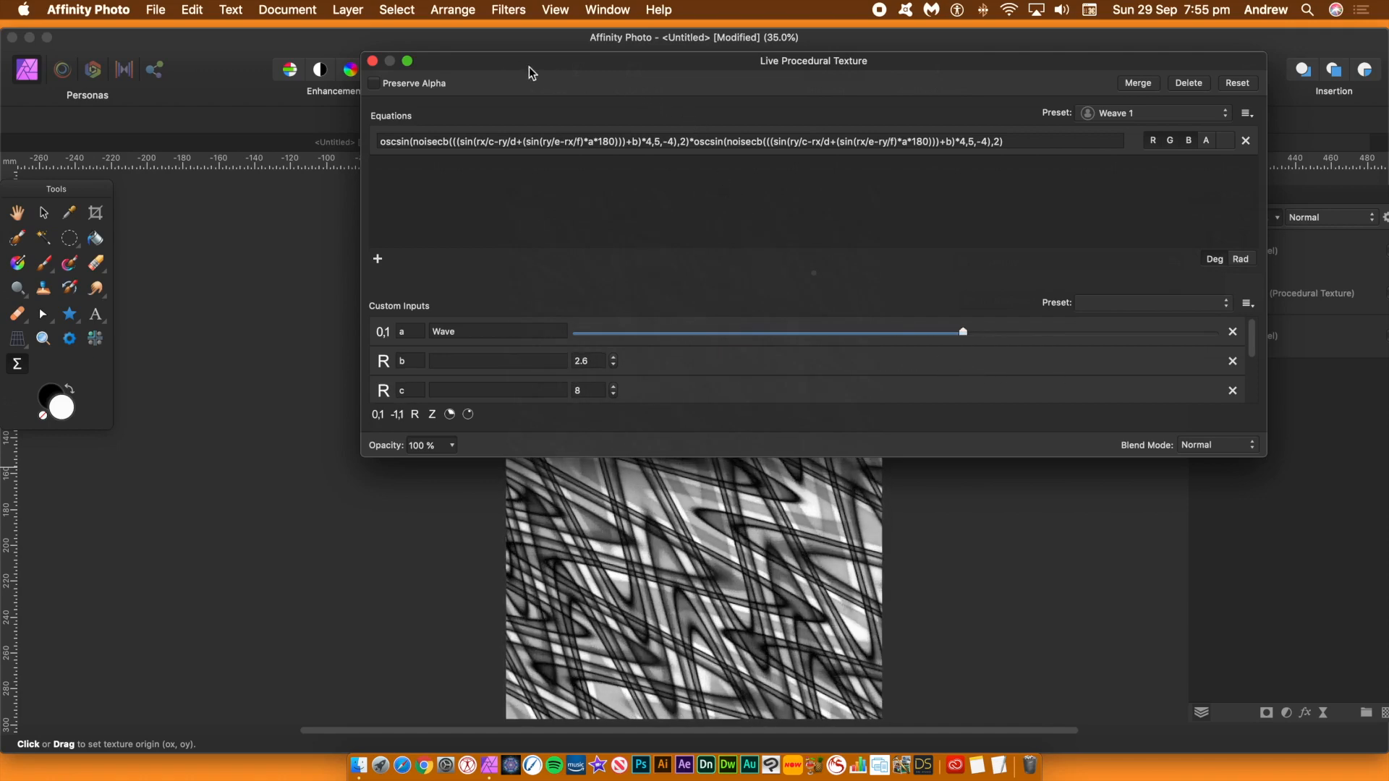
left_click_drag(509, 59, 1021, 106)
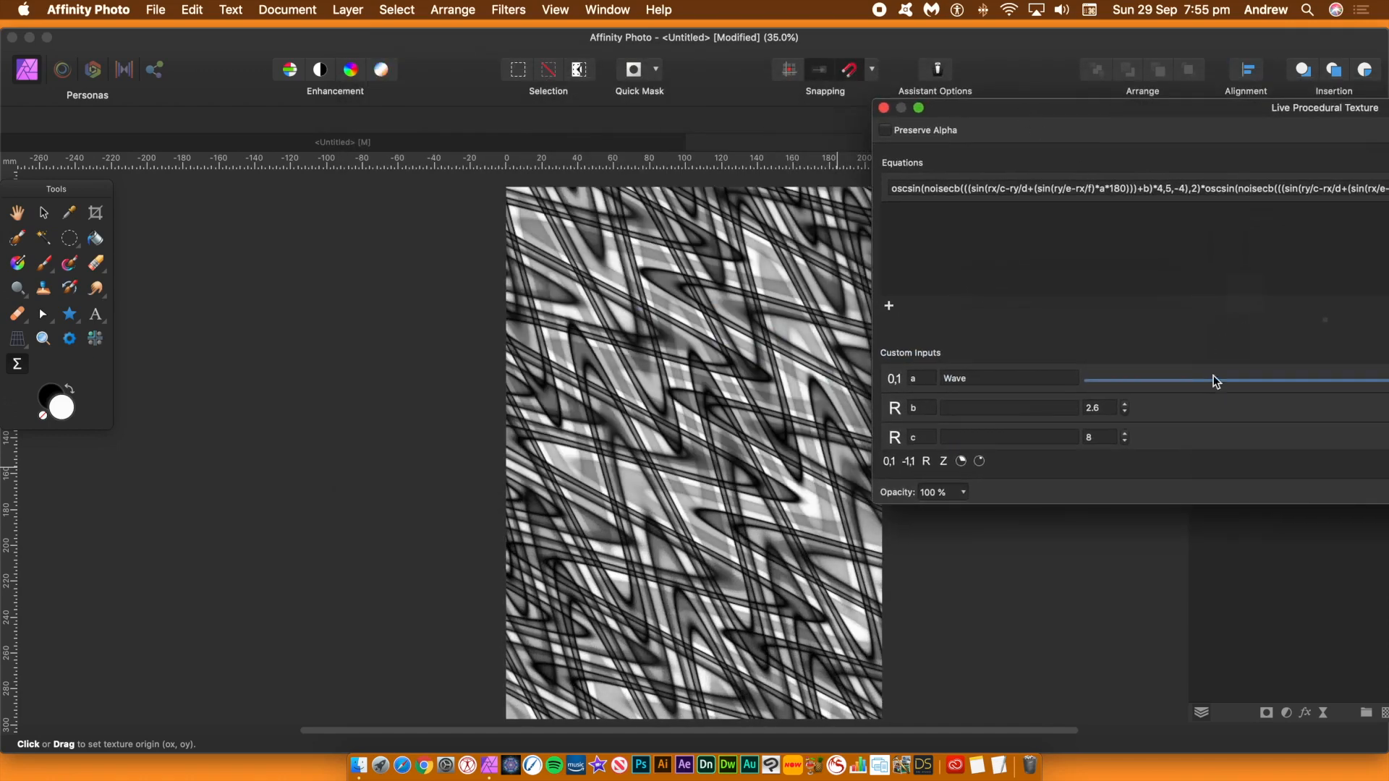
left_click(1214, 379)
left_click_drag(1215, 379, 1261, 372)
left_click_drag(1132, 107, 719, 92)
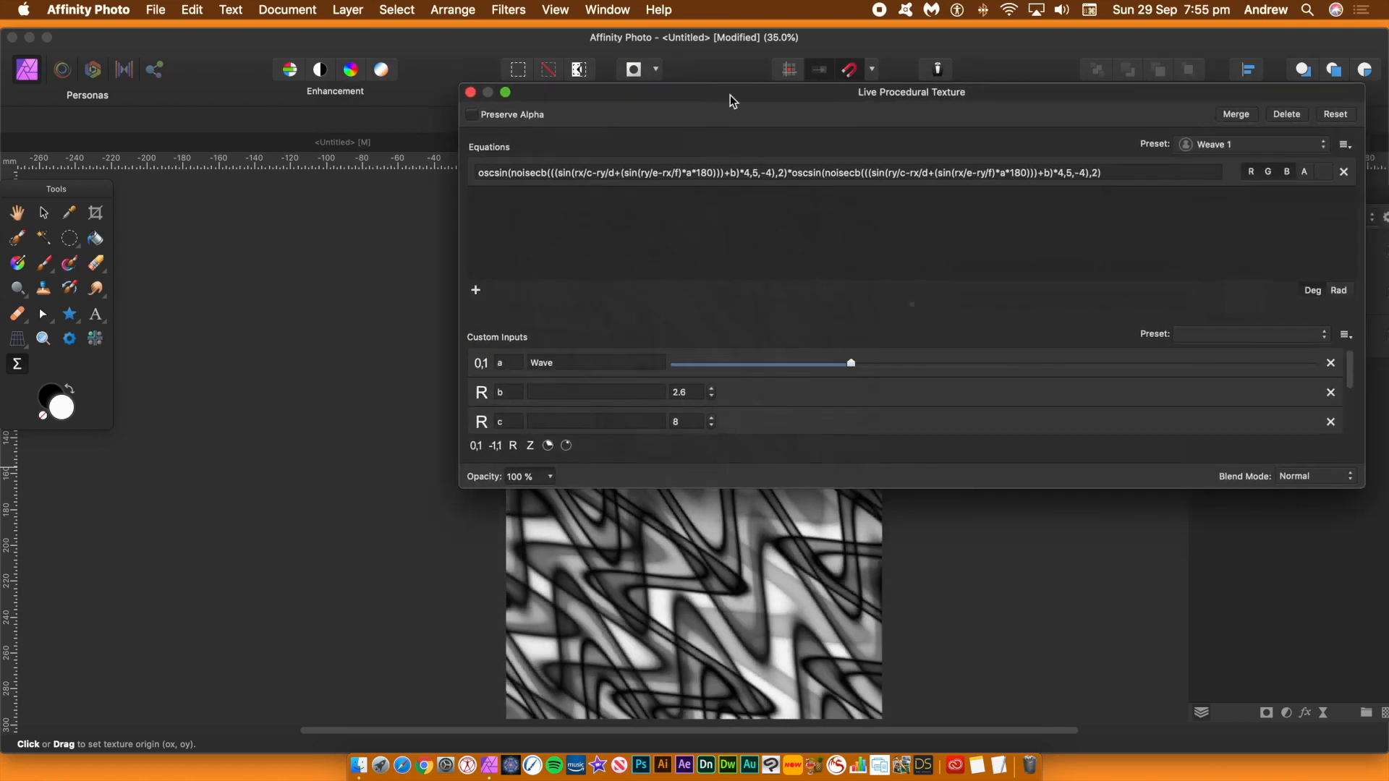
Replace the 180 multiplier with 90 in the equation's second oscsin function, and reposition the dialog to view the canvas
left_click(1028, 172)
double_click(1024, 173)
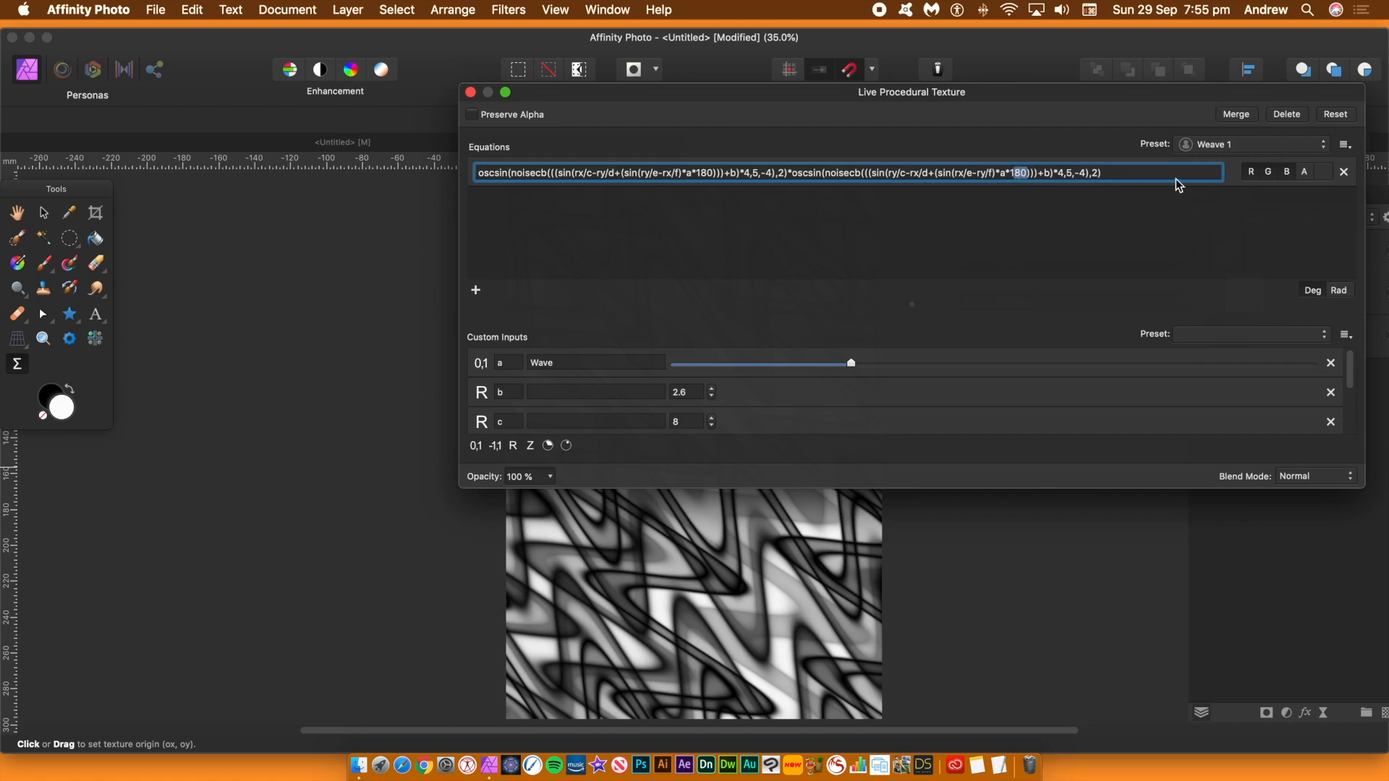
key("BackSpace")
type("90")
key("Return")
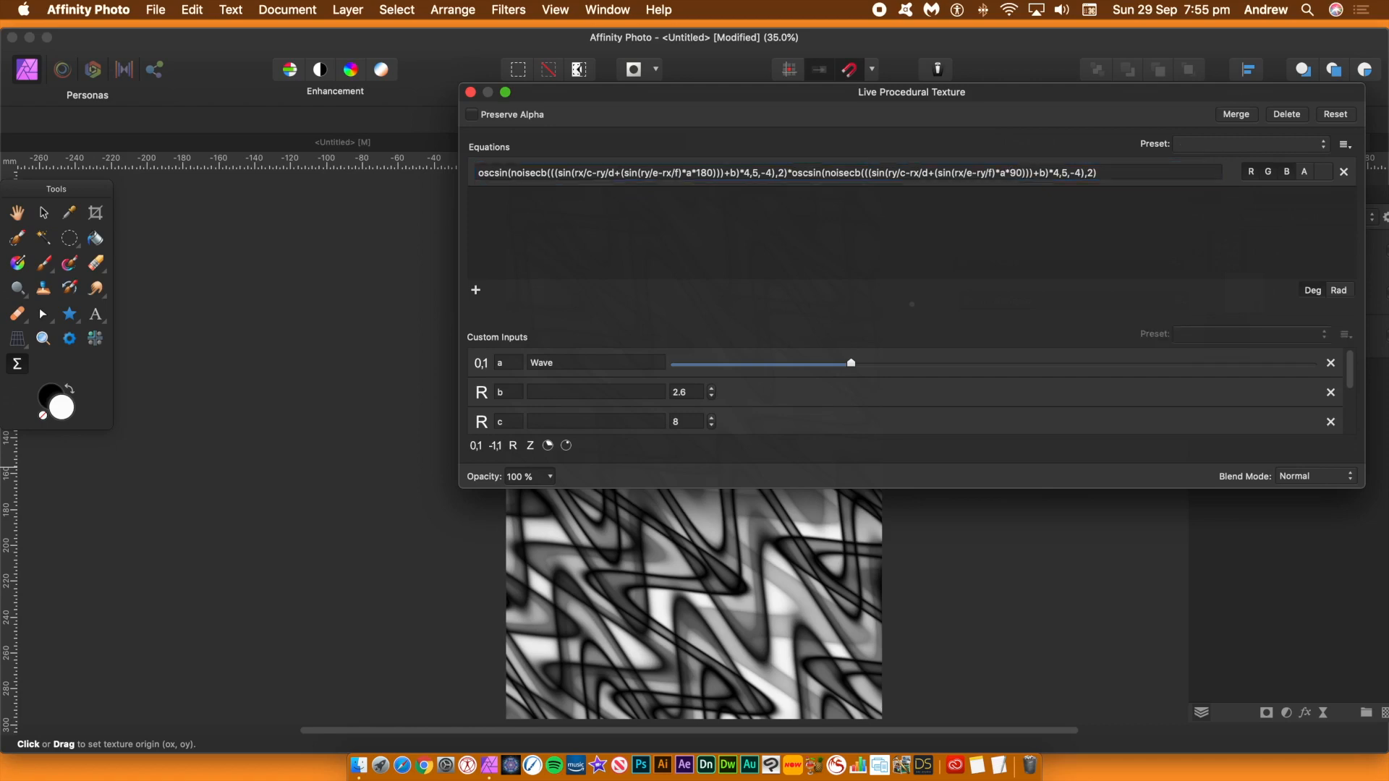
left_click_drag(768, 99, 766, 179)
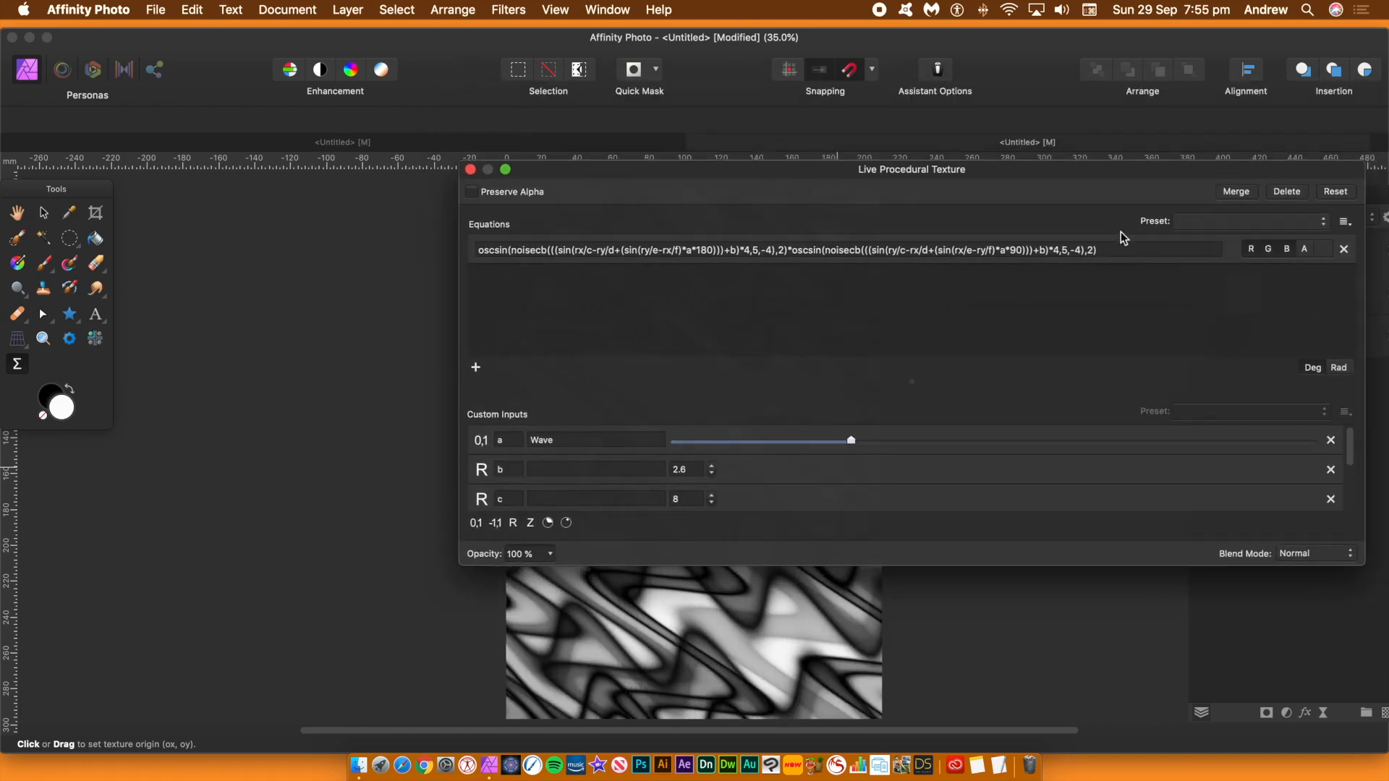
Change the -4 parameter to -10 in the equation's second oscsin function, and reposition the dialog
double_click(1081, 250)
type("10")
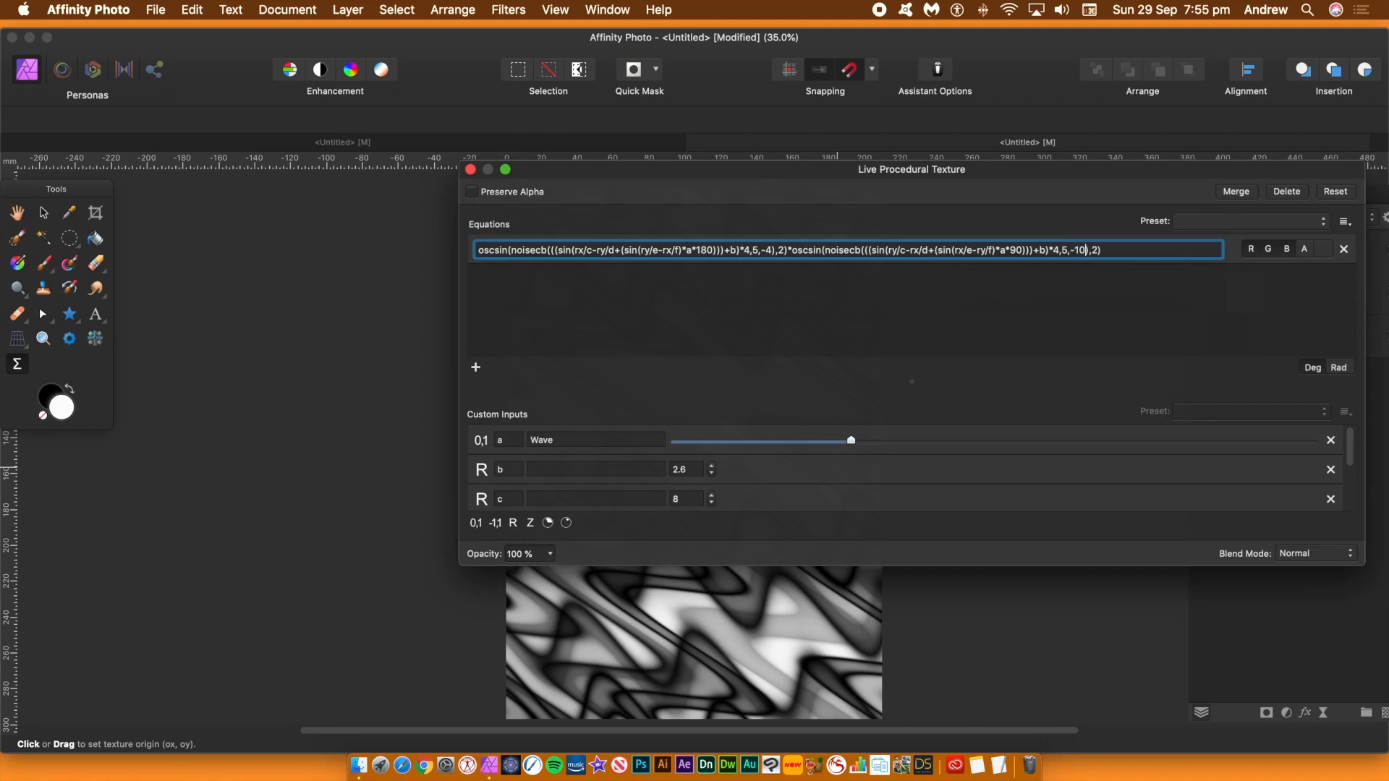
key("Return")
left_click_drag(804, 175, 681, 156)
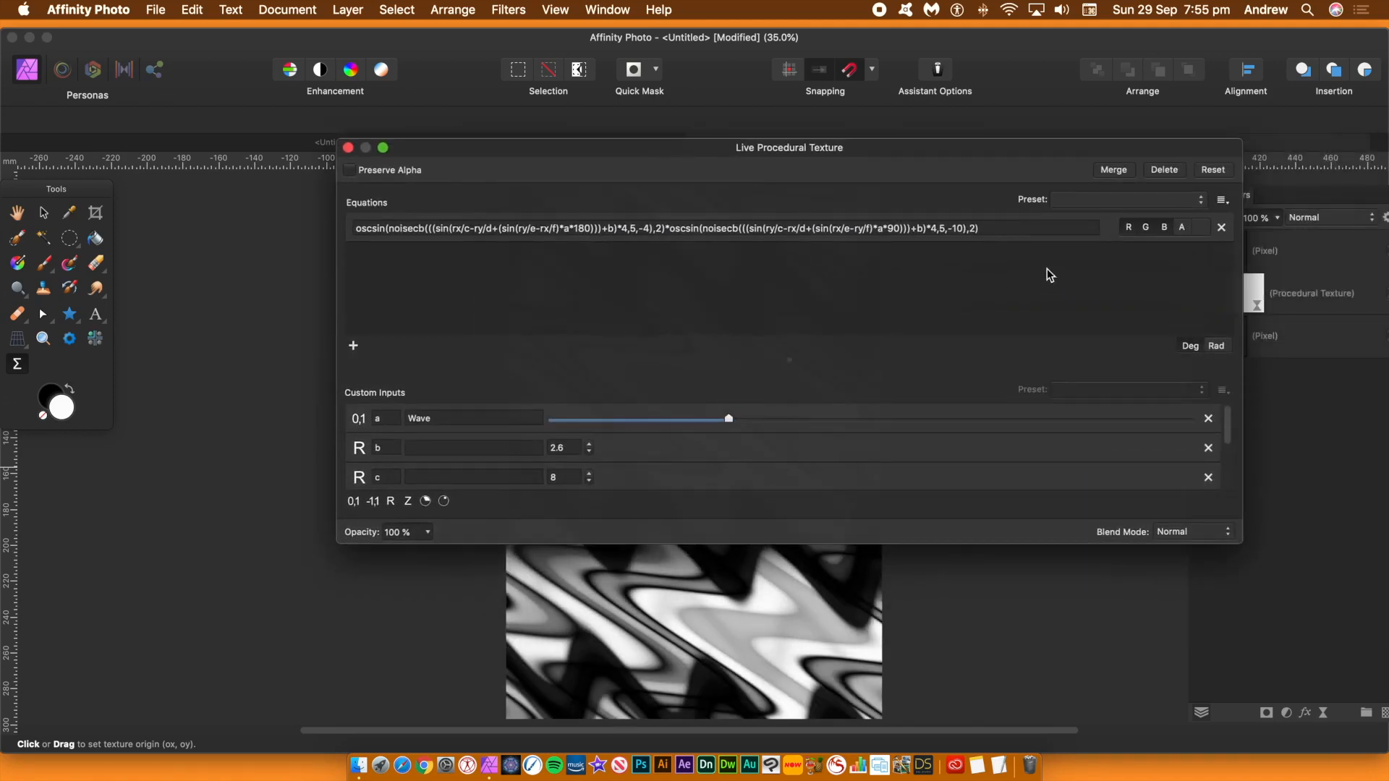
Change the -10 parameter to -4 in the equation's second oscsin function, and move the dialog aside
double_click(959, 228)
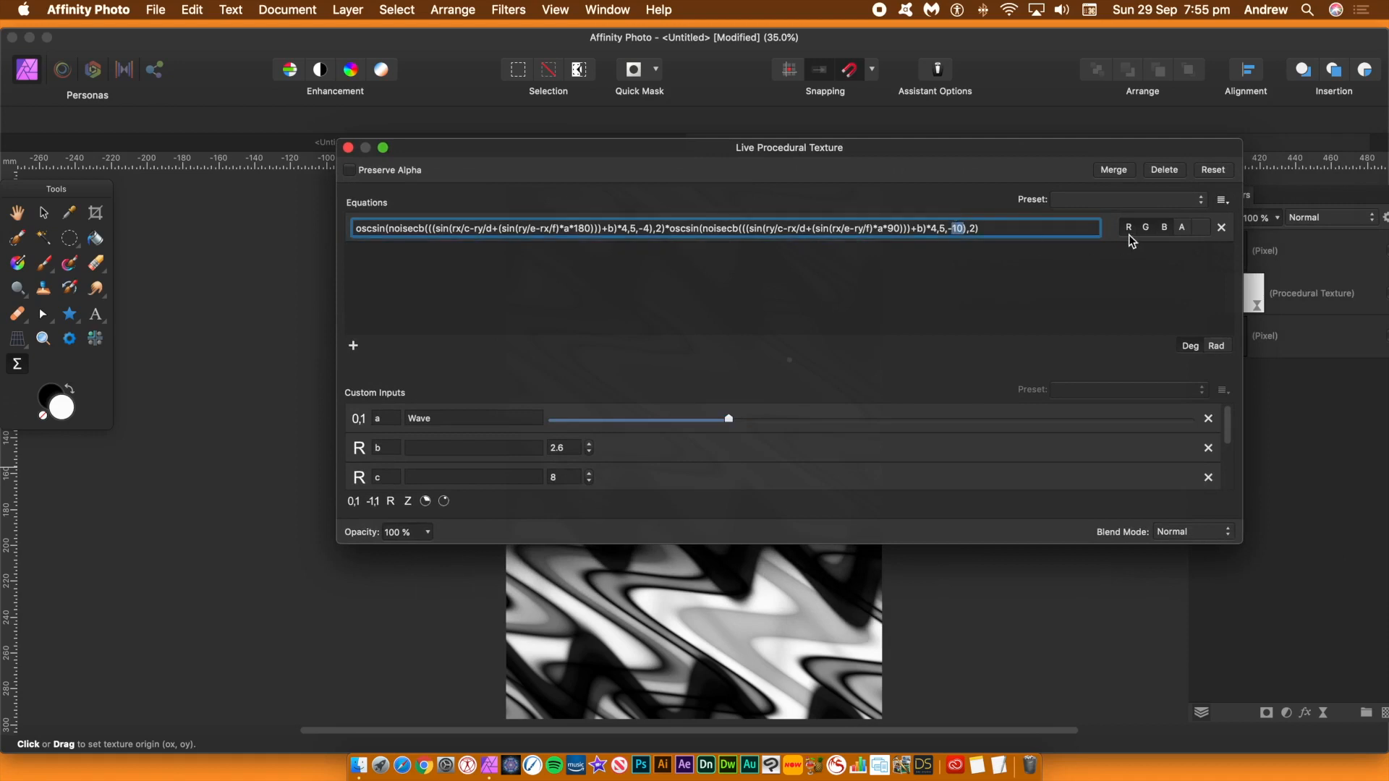
type("-")
key("BackSpace")
type("4")
key("Return")
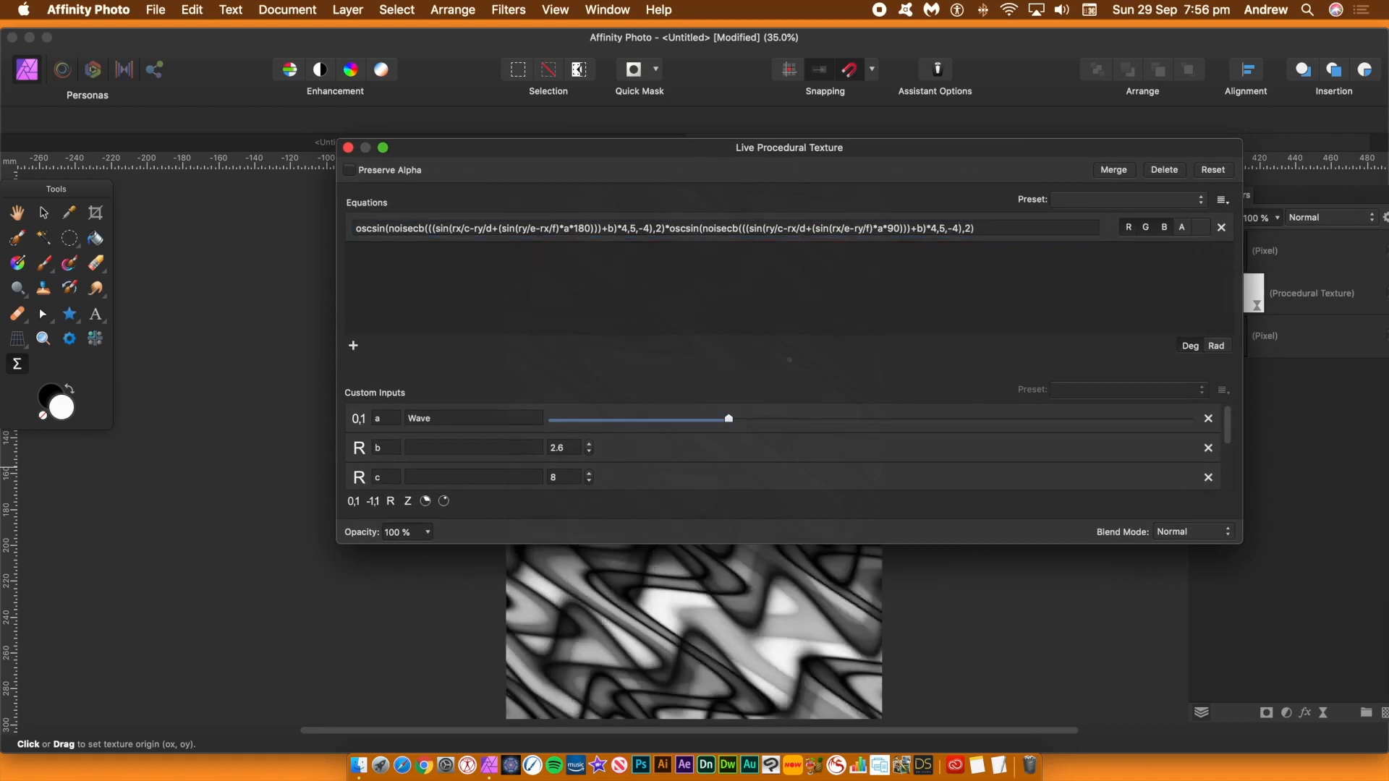
left_click_drag(615, 148, 868, 160)
Invert the pattern by adding 1- at the start of the equation, and move the dialog off the canvas
left_click(644, 234)
type("1-")
key("Return")
left_click_drag(729, 159, 1048, 207)
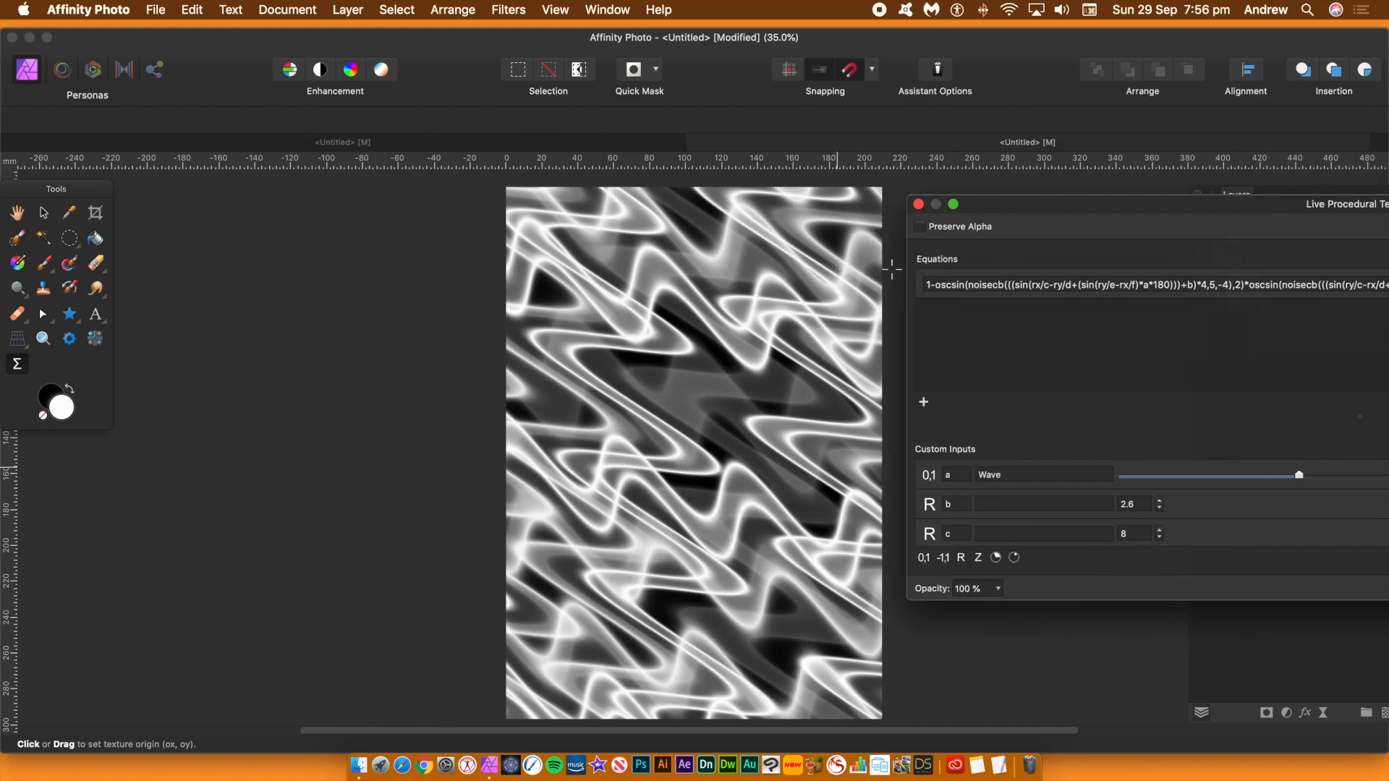
Try 2 in place of the leading 1 in the equation, and restore the 1
double_click(930, 284)
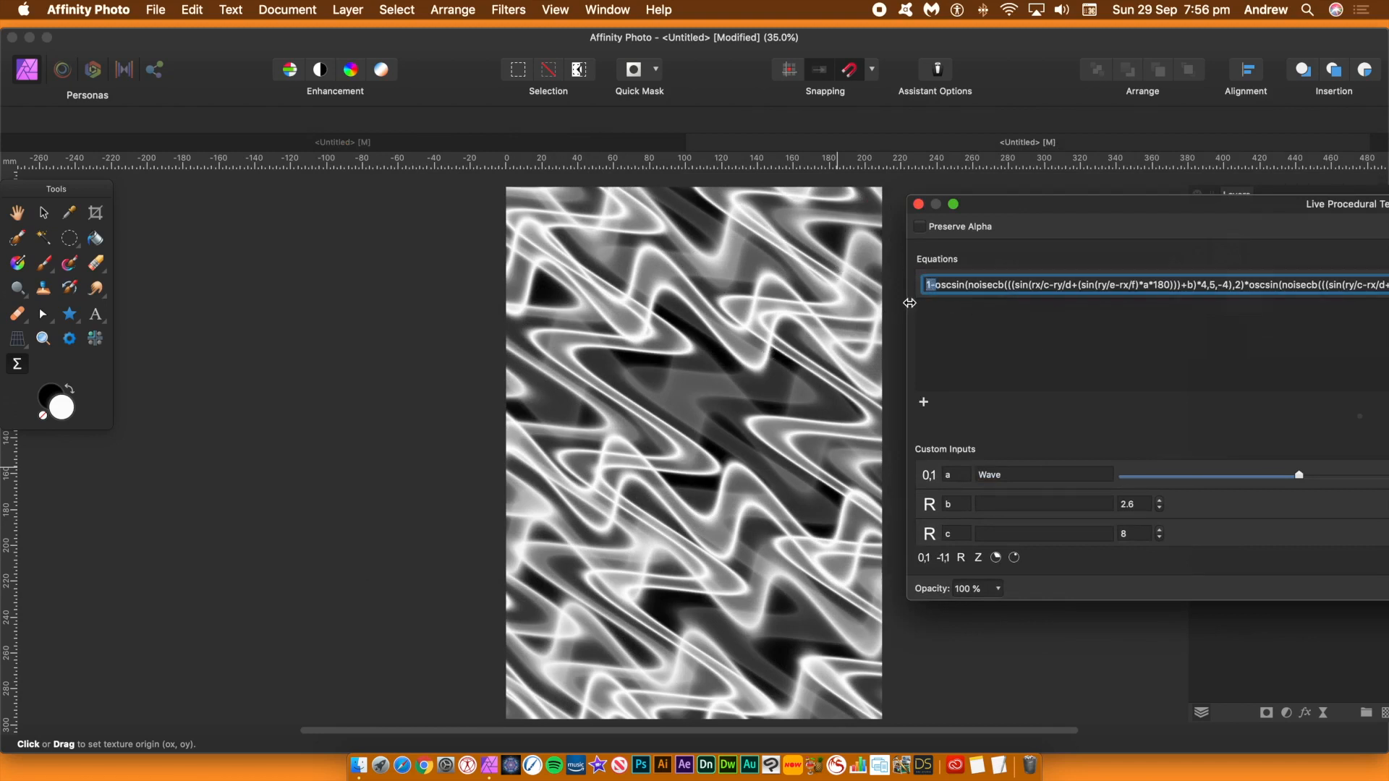
left_click(945, 286)
left_click(932, 284)
type("-4),2")
key("Return")
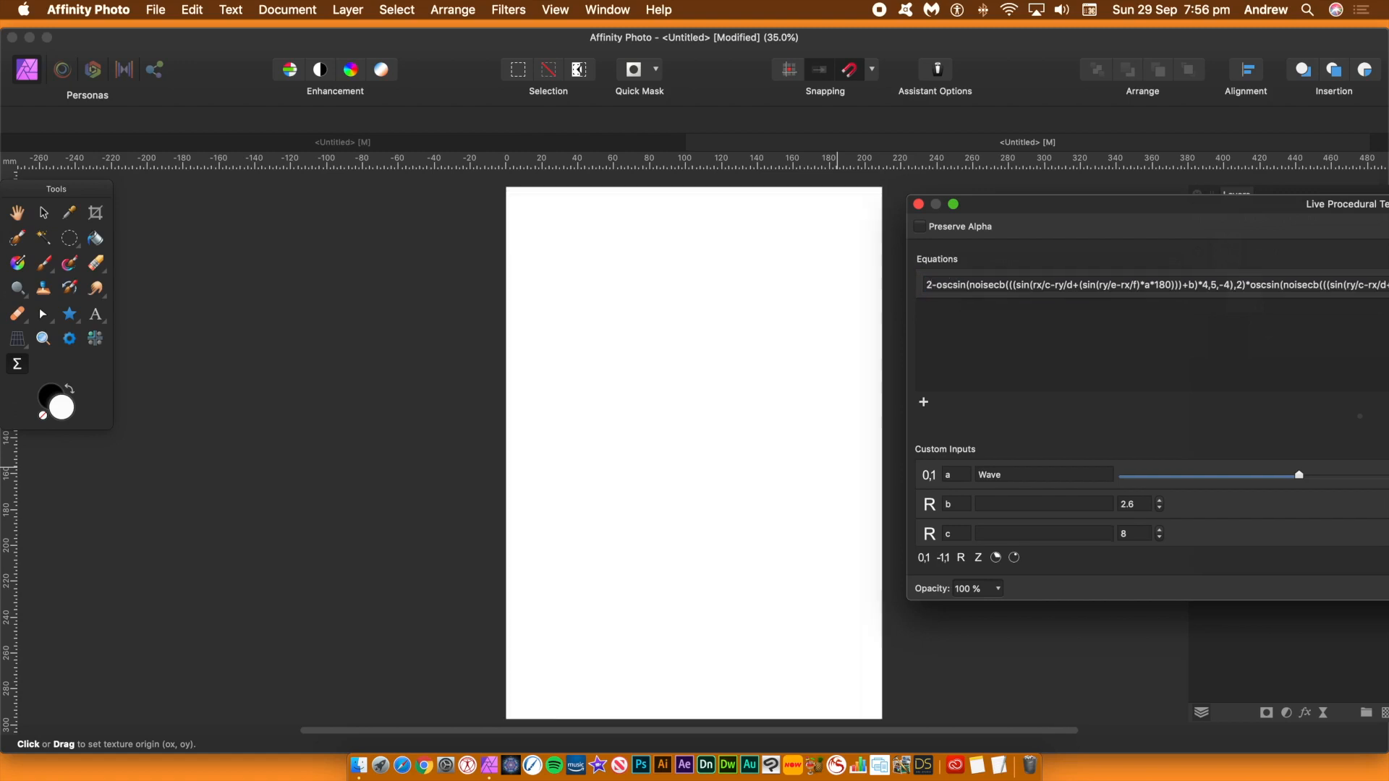
double_click(929, 283)
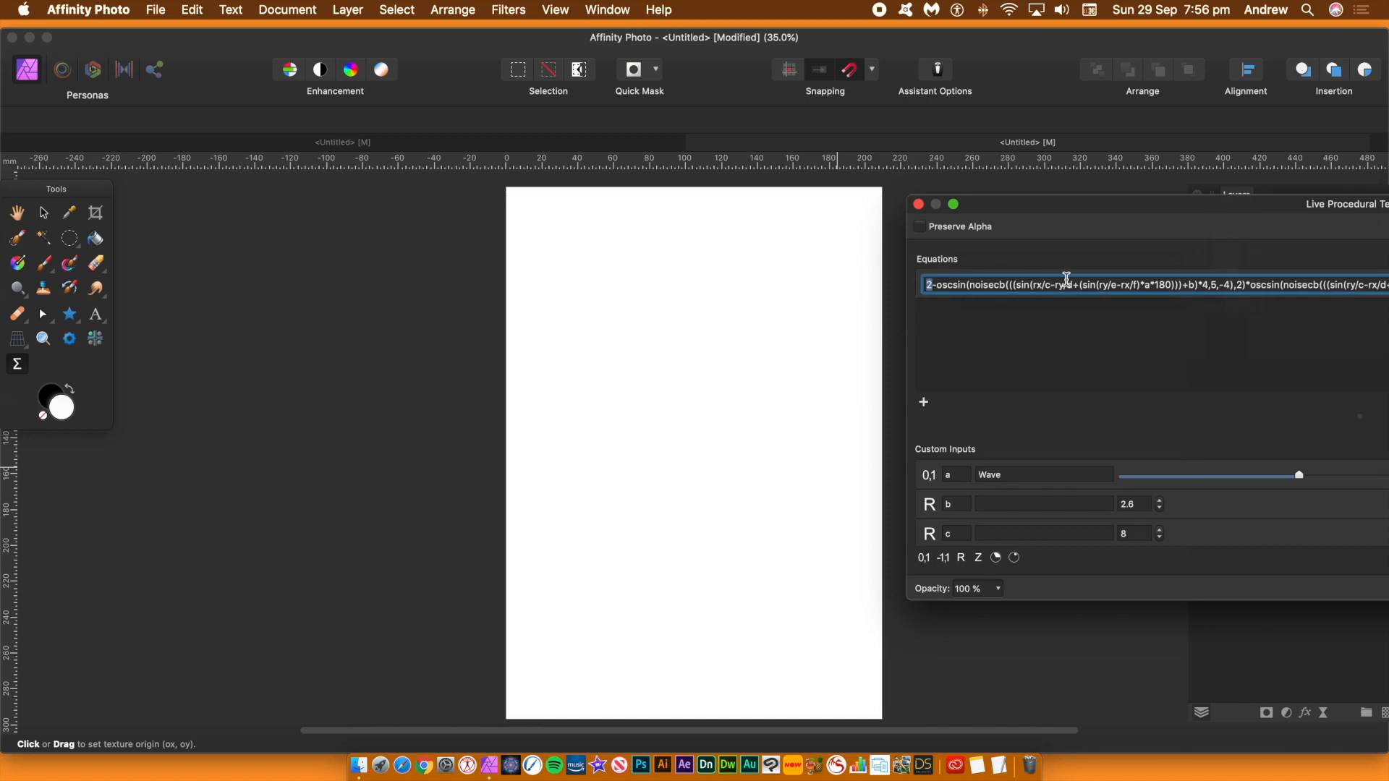
type("1")
key("Return")
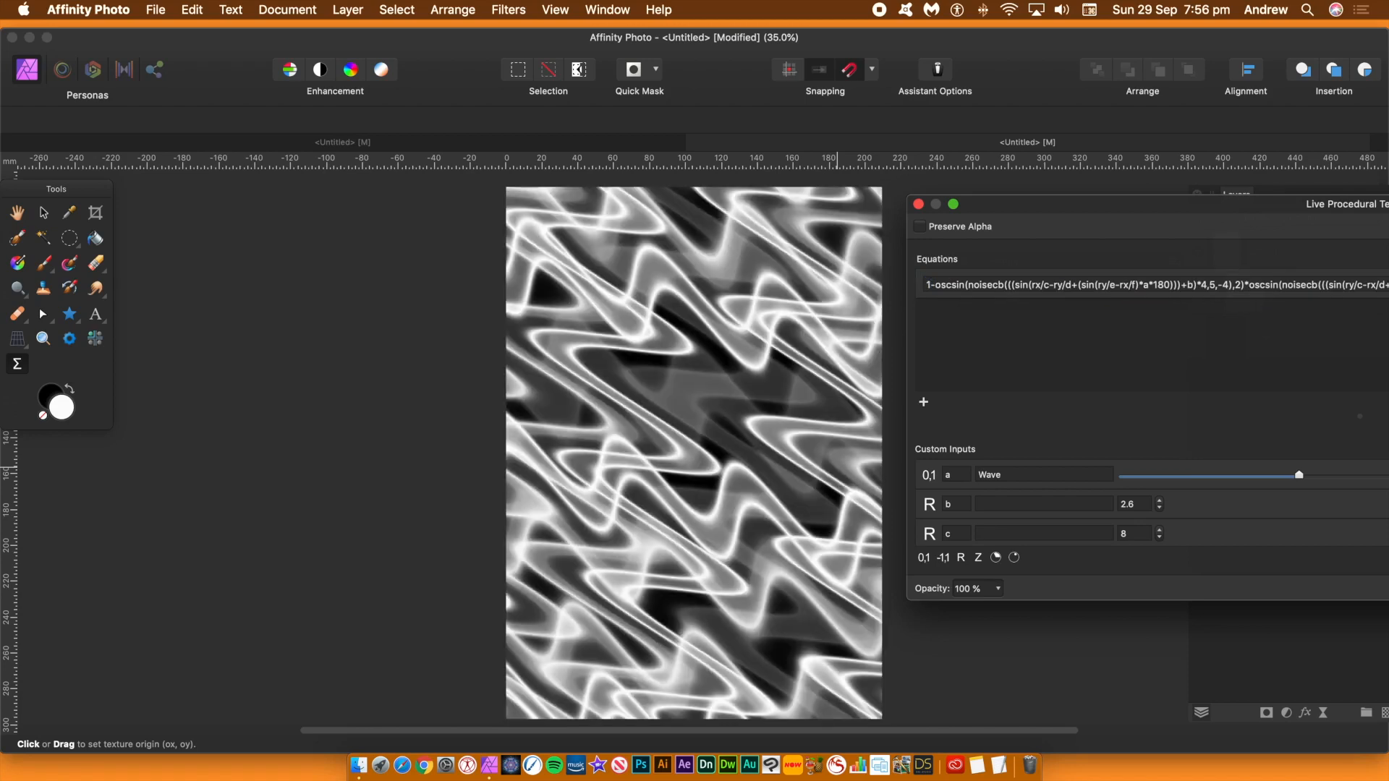
Try a 10* multiplier before noisecb in the equation's first oscsin function, and remove it again
double_click(928, 284)
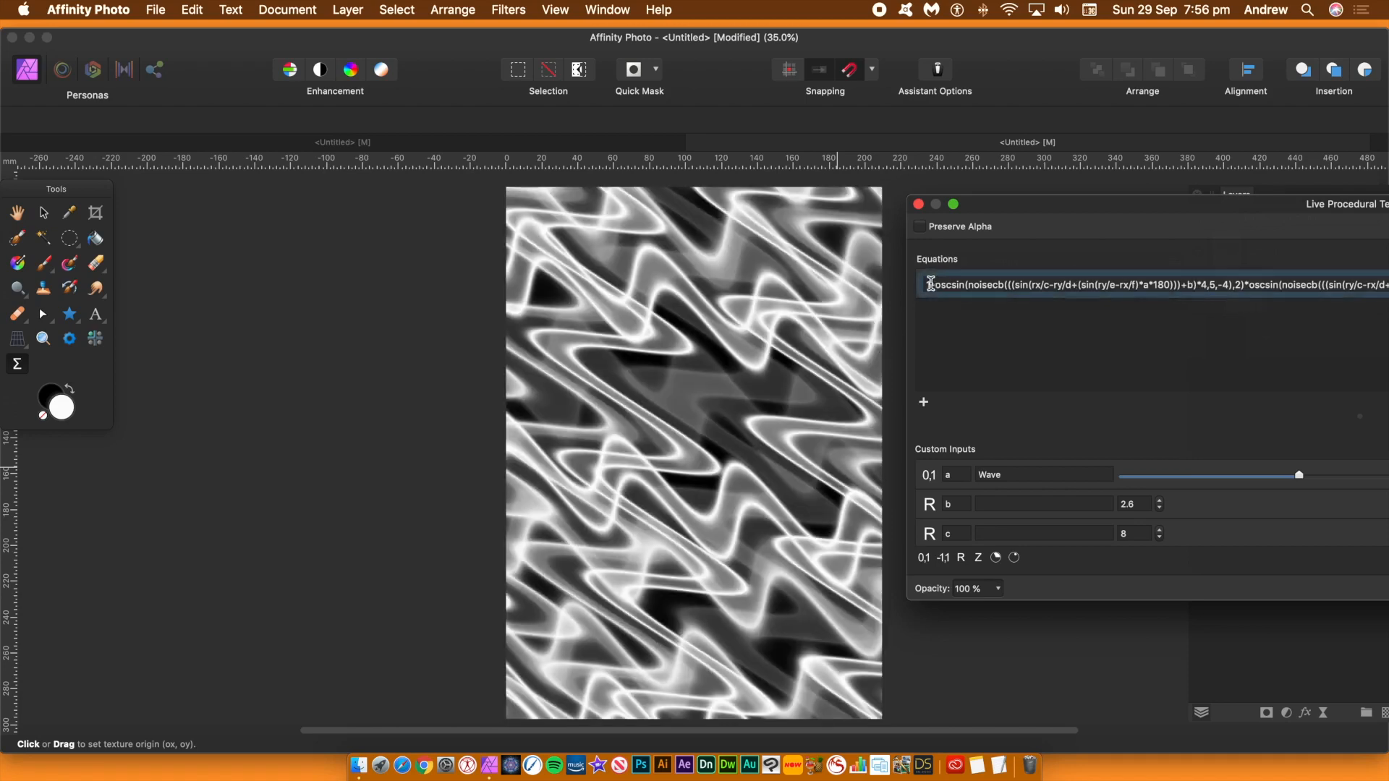
left_click(944, 285)
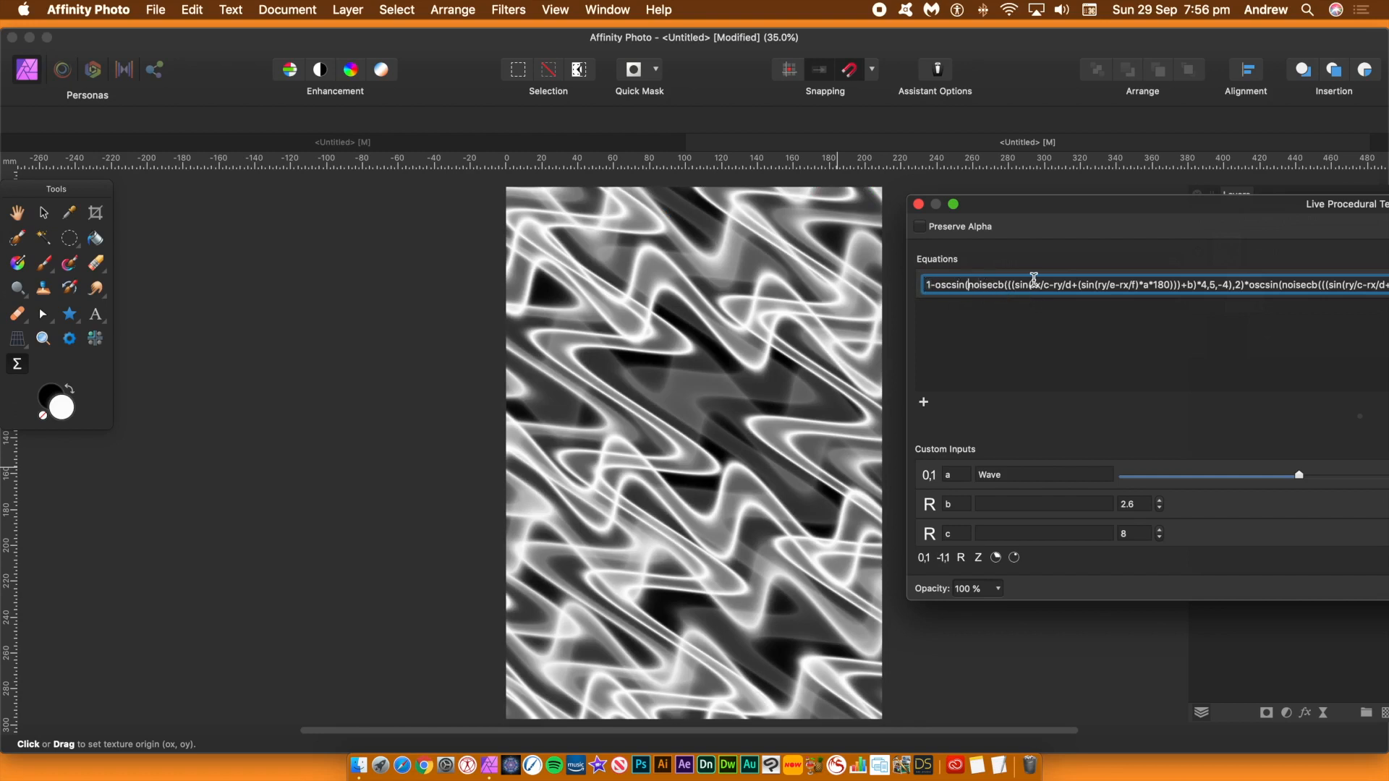
type("10*")
key("Return")
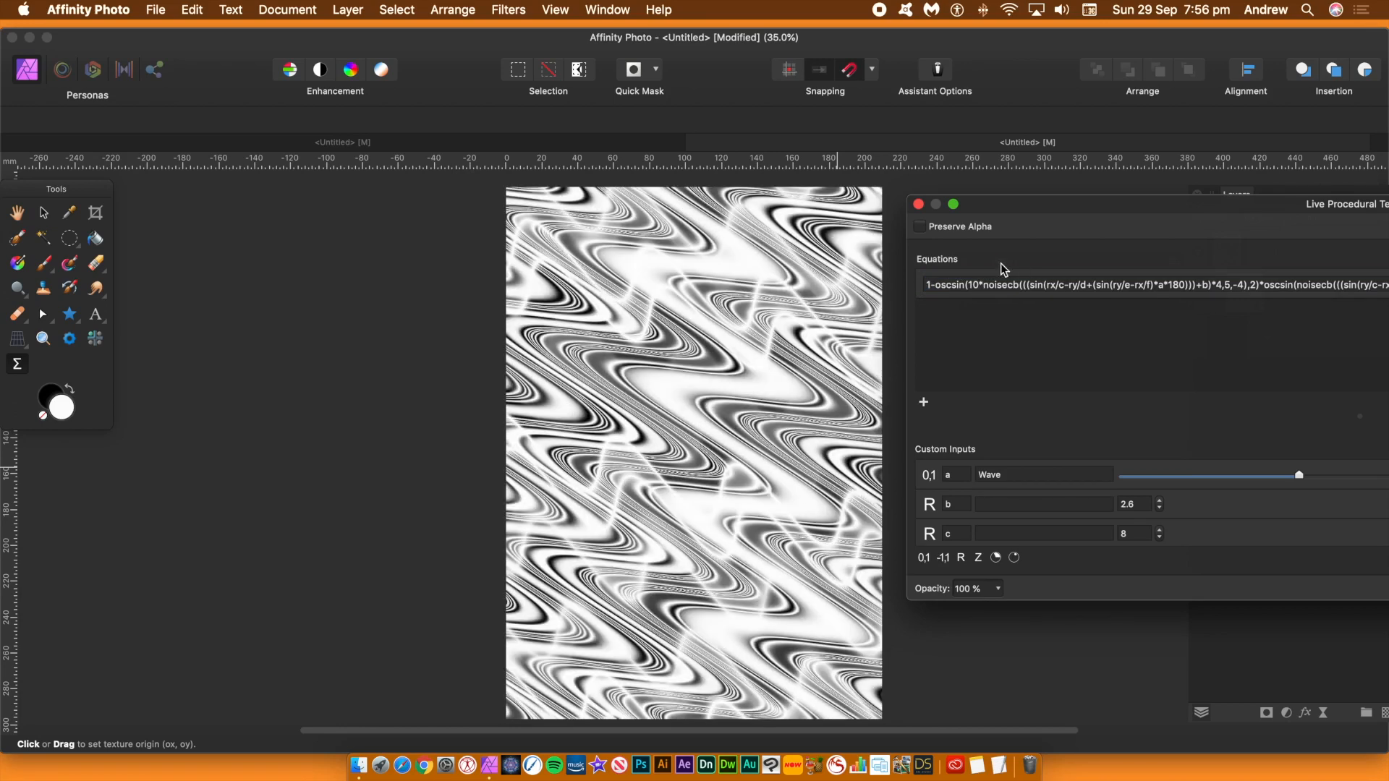
double_click(974, 284)
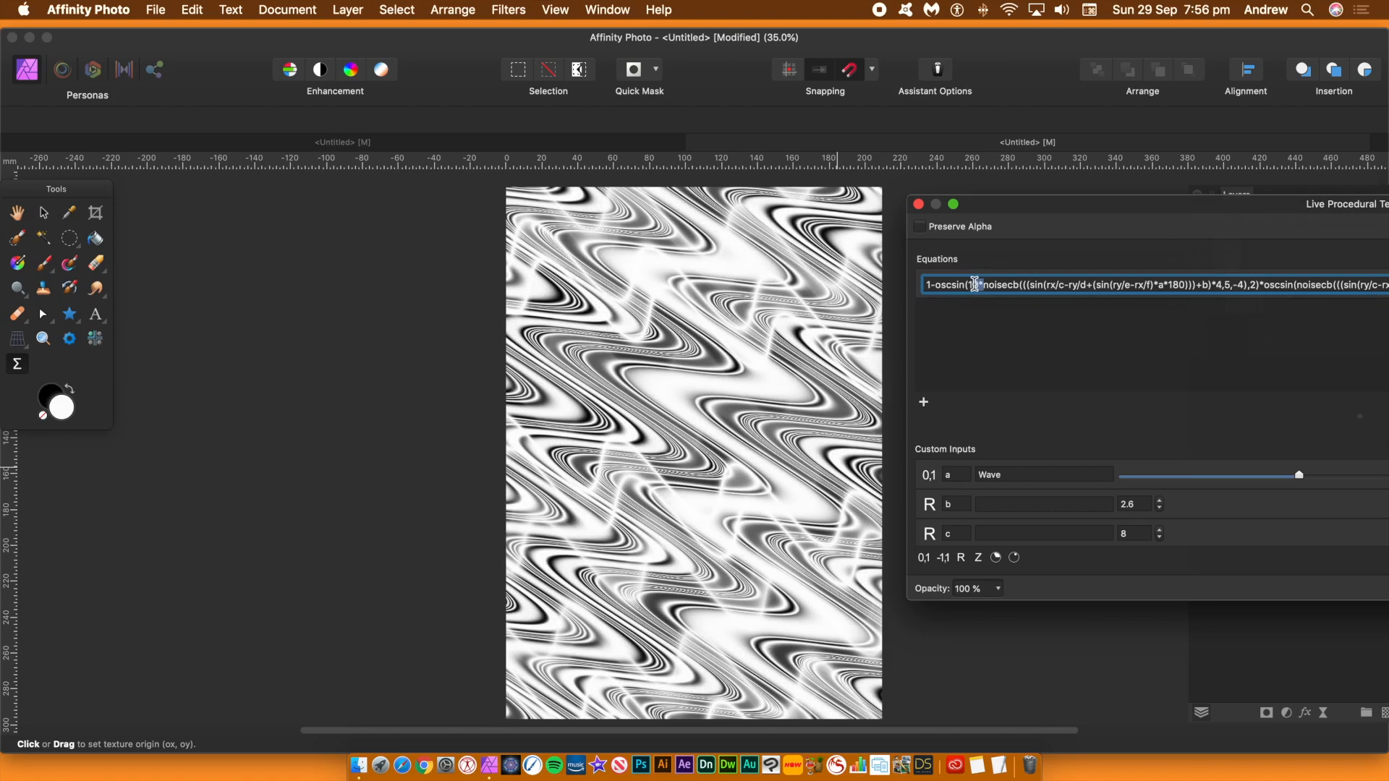
key("BackSpace")
key("Return")
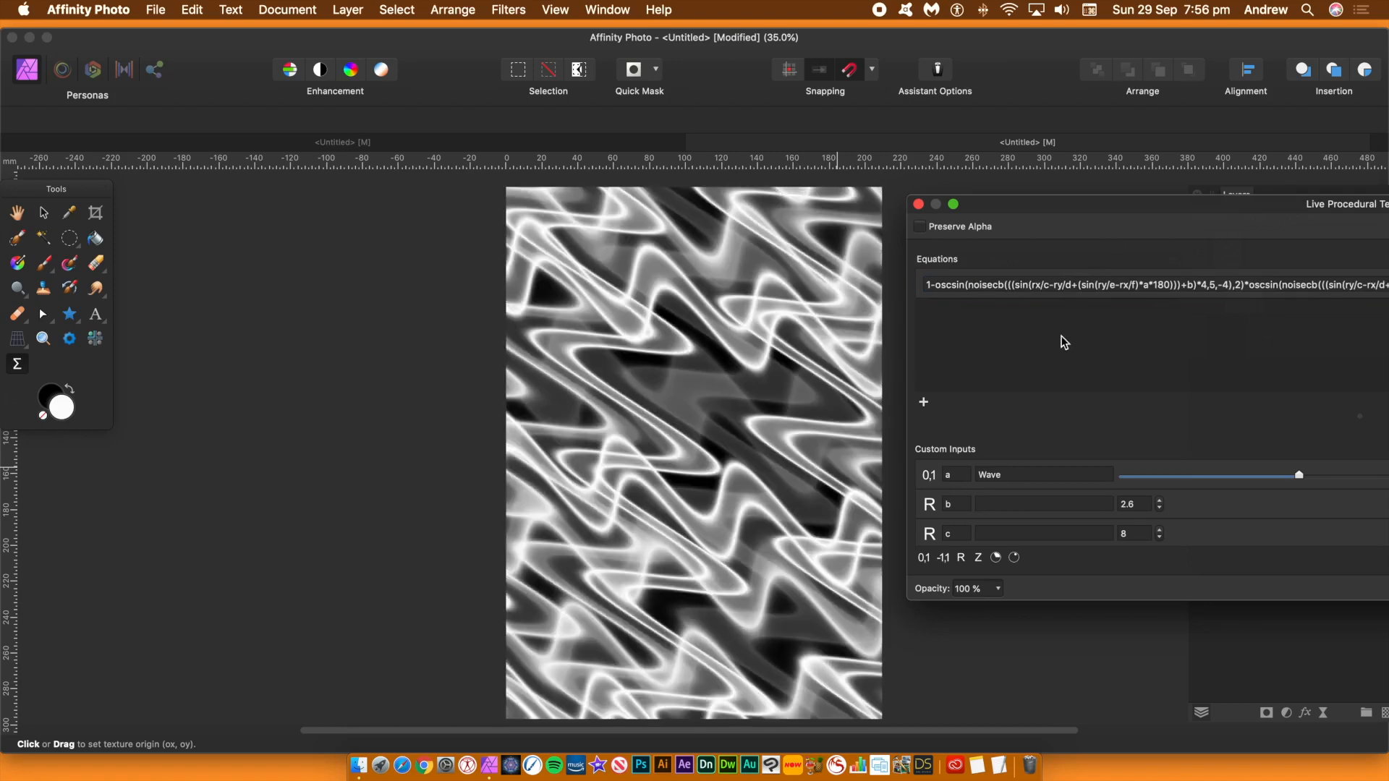
Replace noisecb with noisesin in the equation's first oscsin function, and reposition the dialog to check the canvas and full equation
left_click(1004, 284)
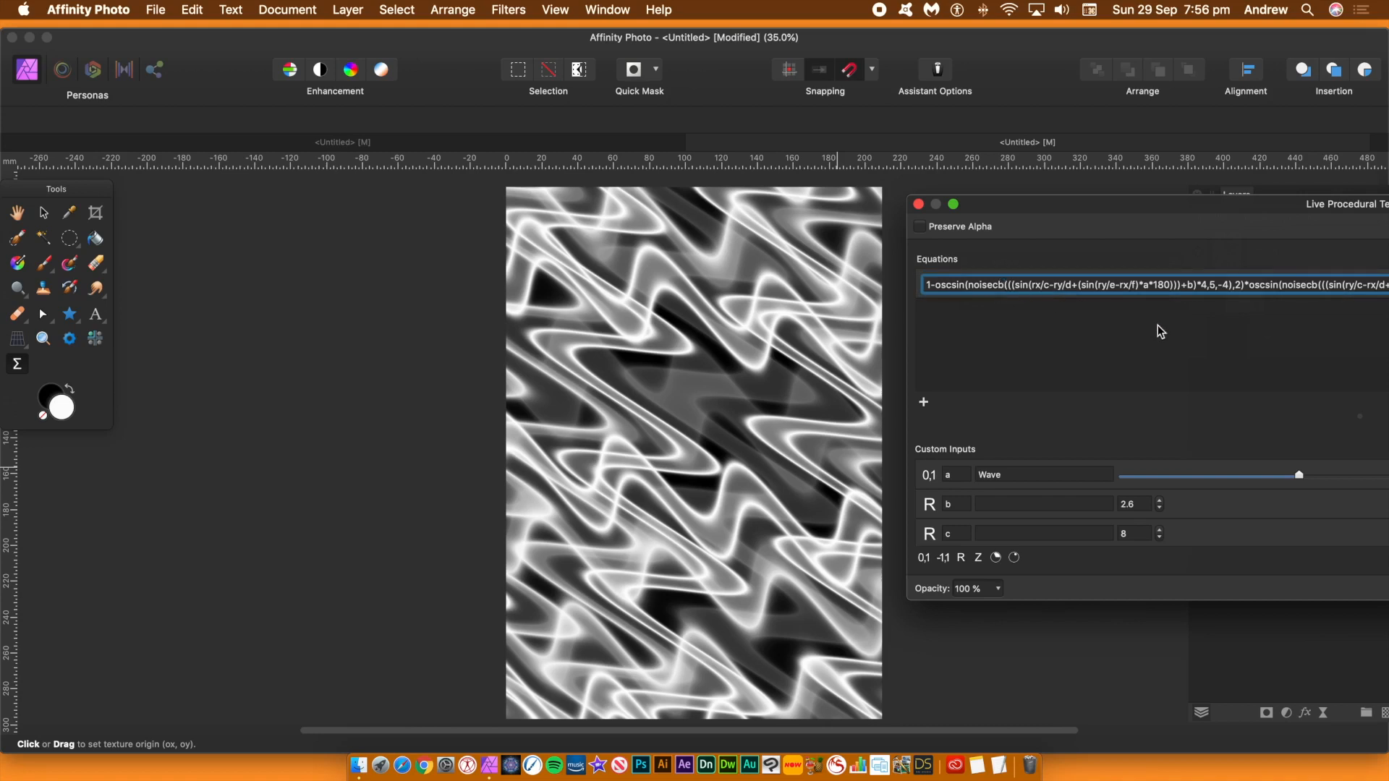
key("BackSpace")
key("BackSpace")
type("sin")
key("Return")
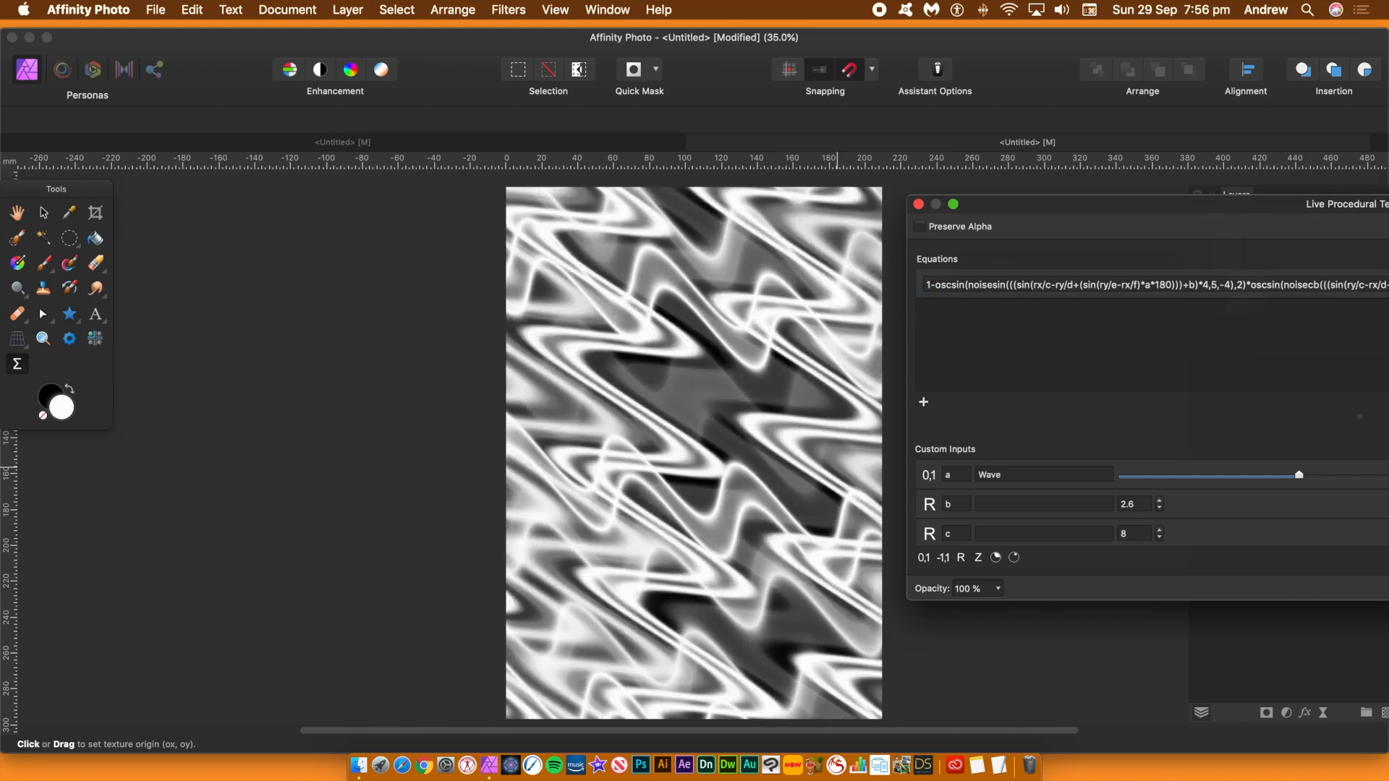
left_click(1005, 282)
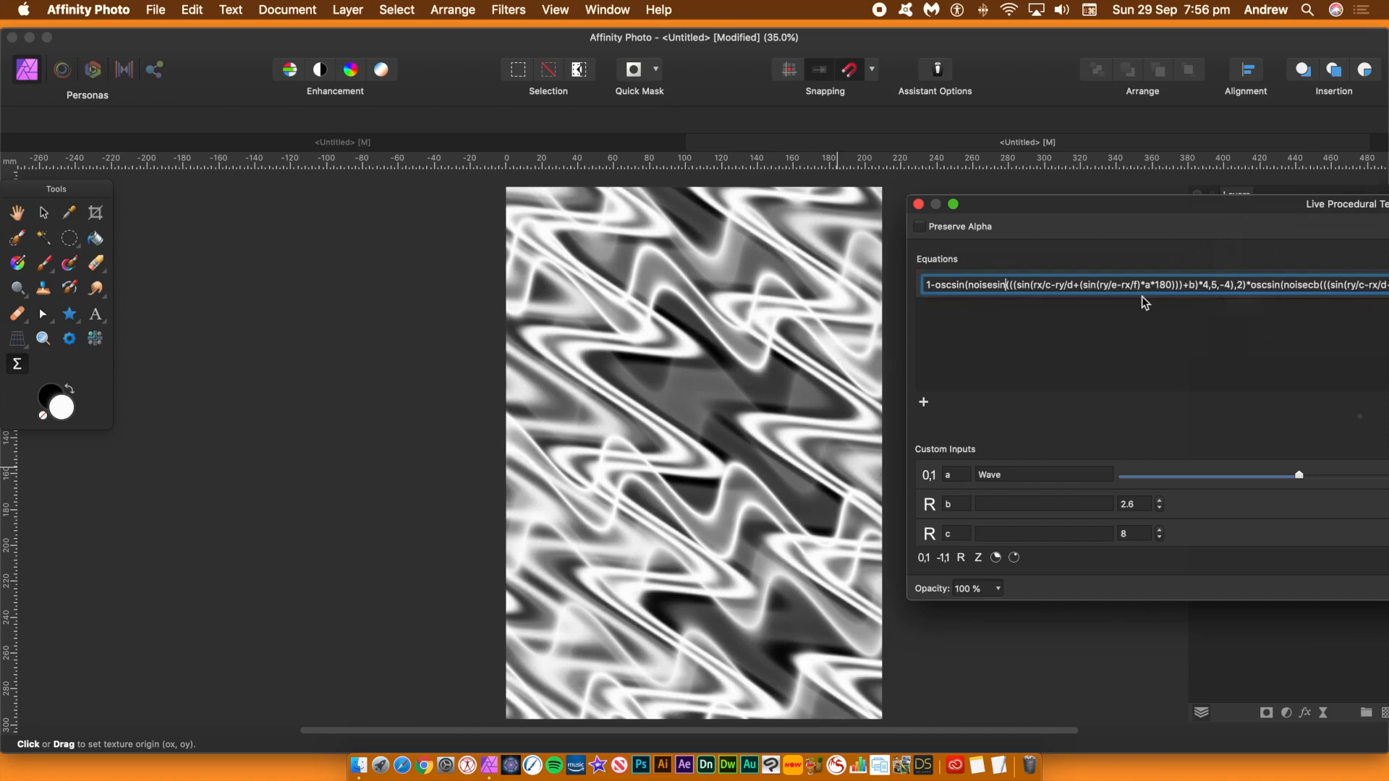
left_click_drag(1157, 205, 1092, 218)
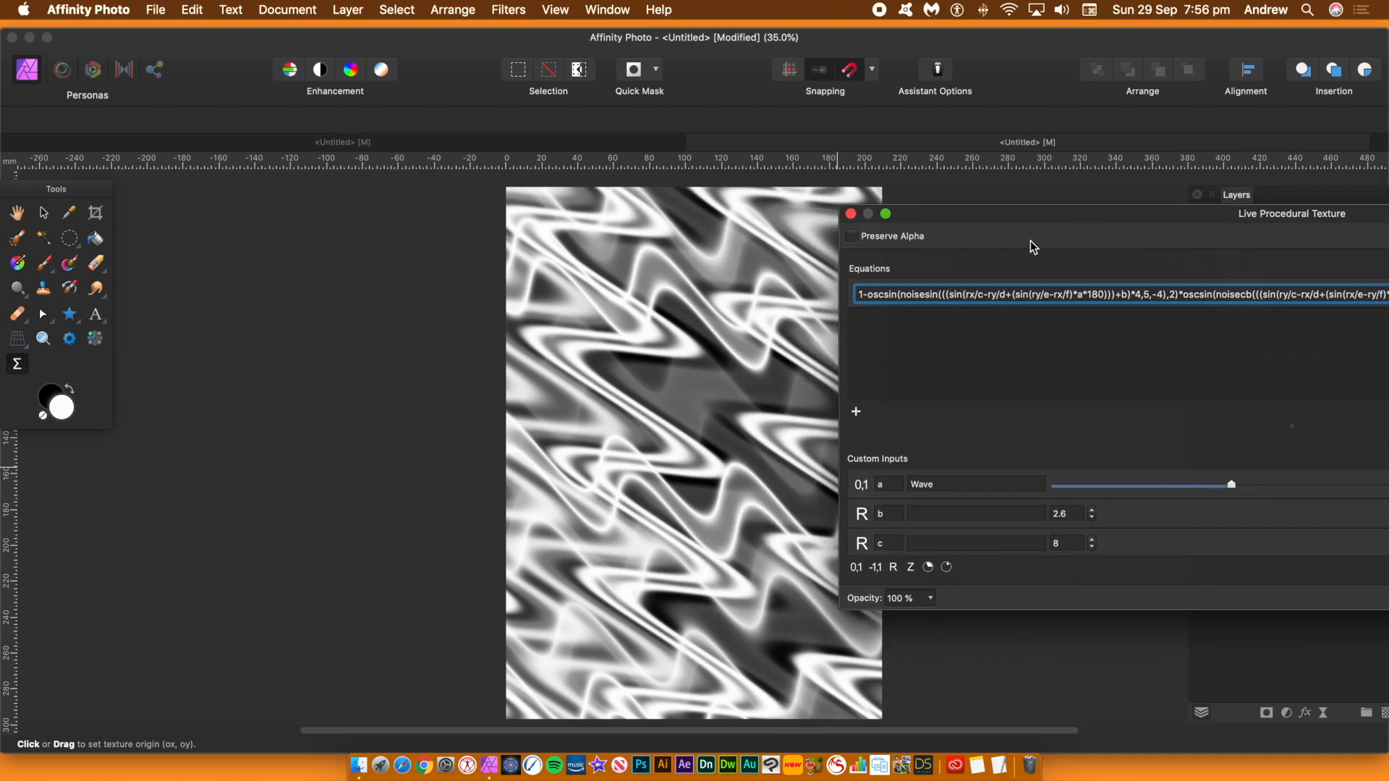
left_click_drag(1023, 215, 646, 167)
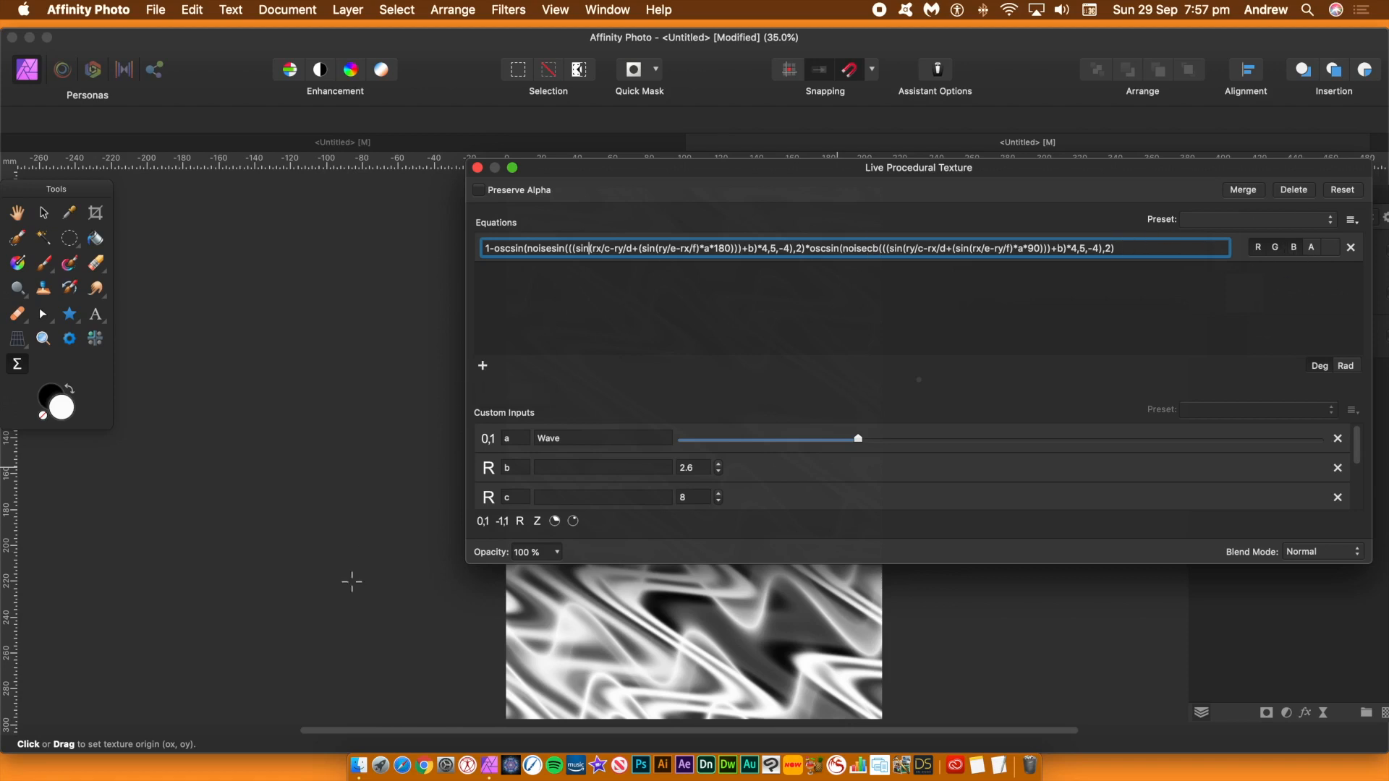
left_click_drag(692, 174, 1124, 195)
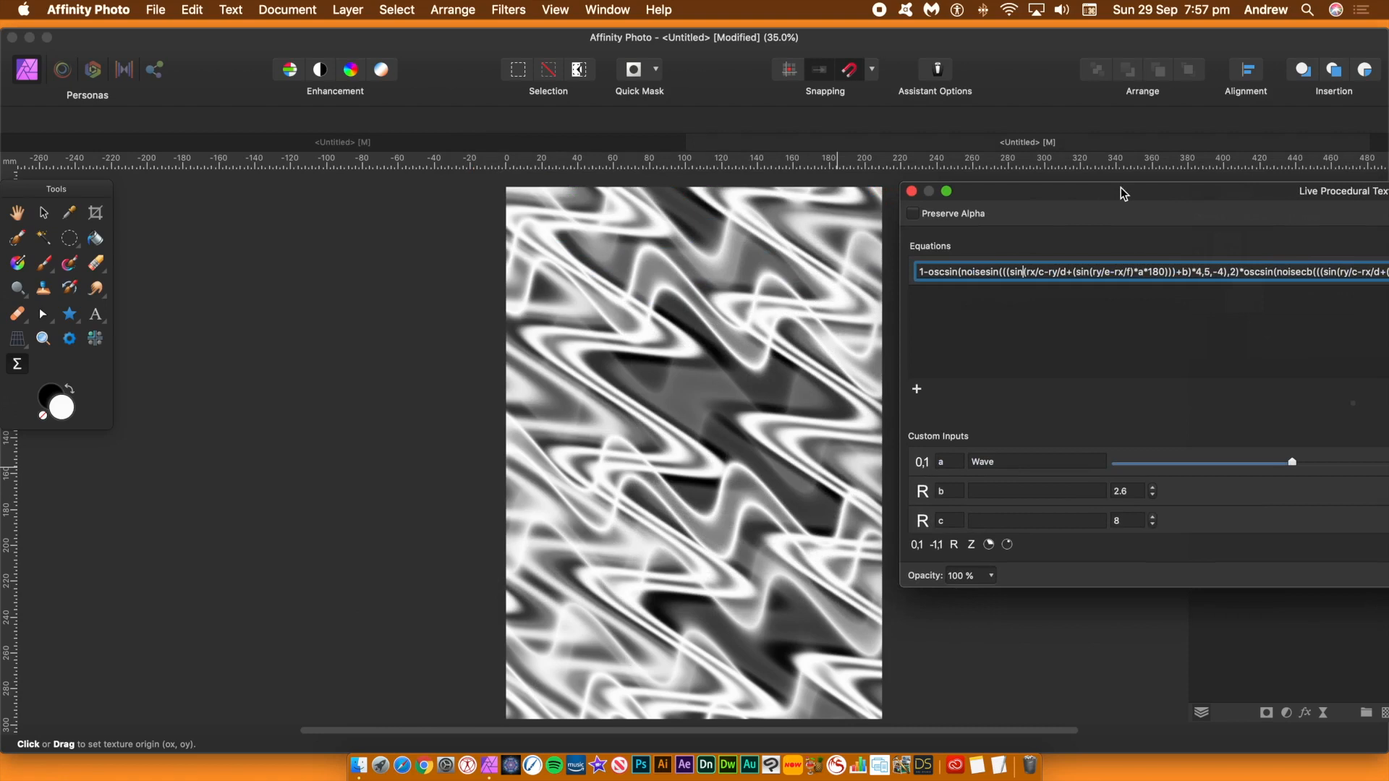
left_click_drag(1020, 194, 417, 174)
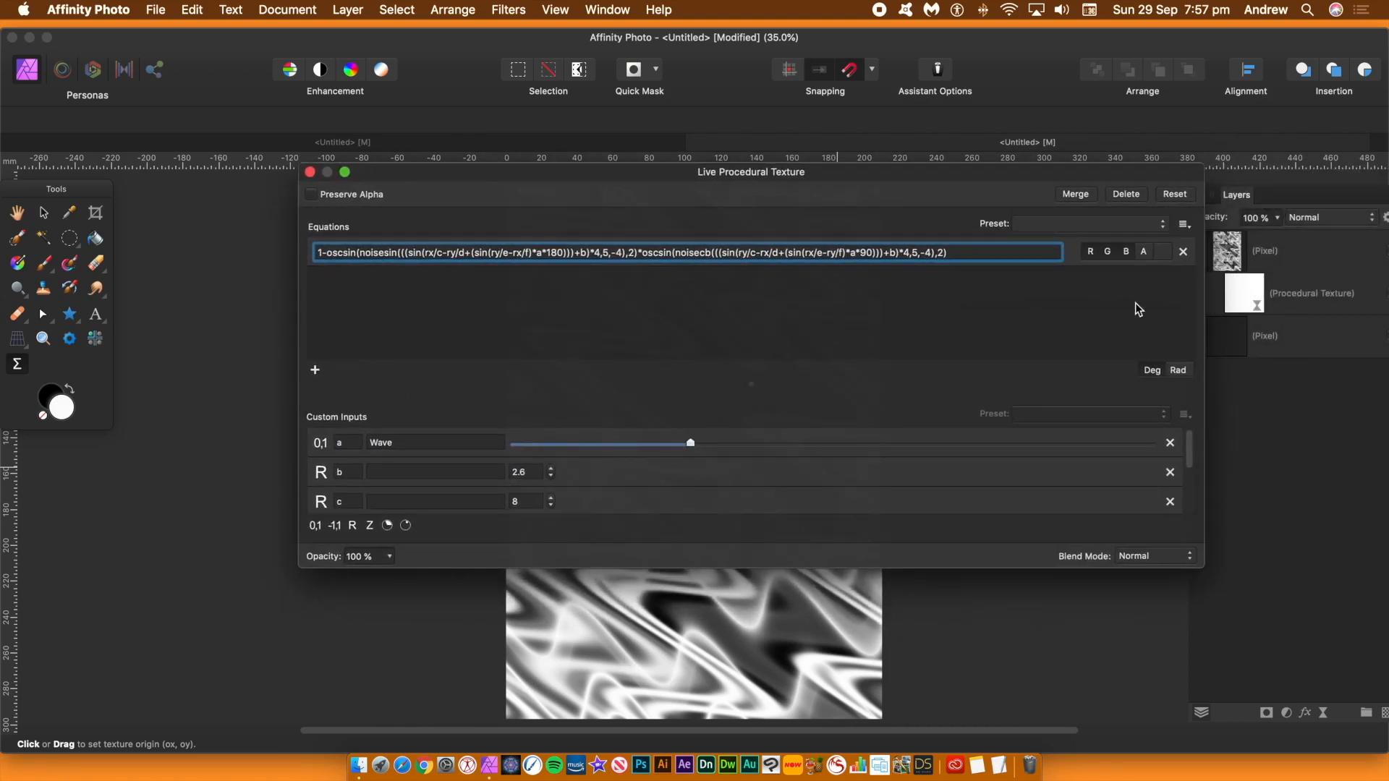
Choose the Weave 1 preset from the Noise category for the texture
left_click(1183, 225)
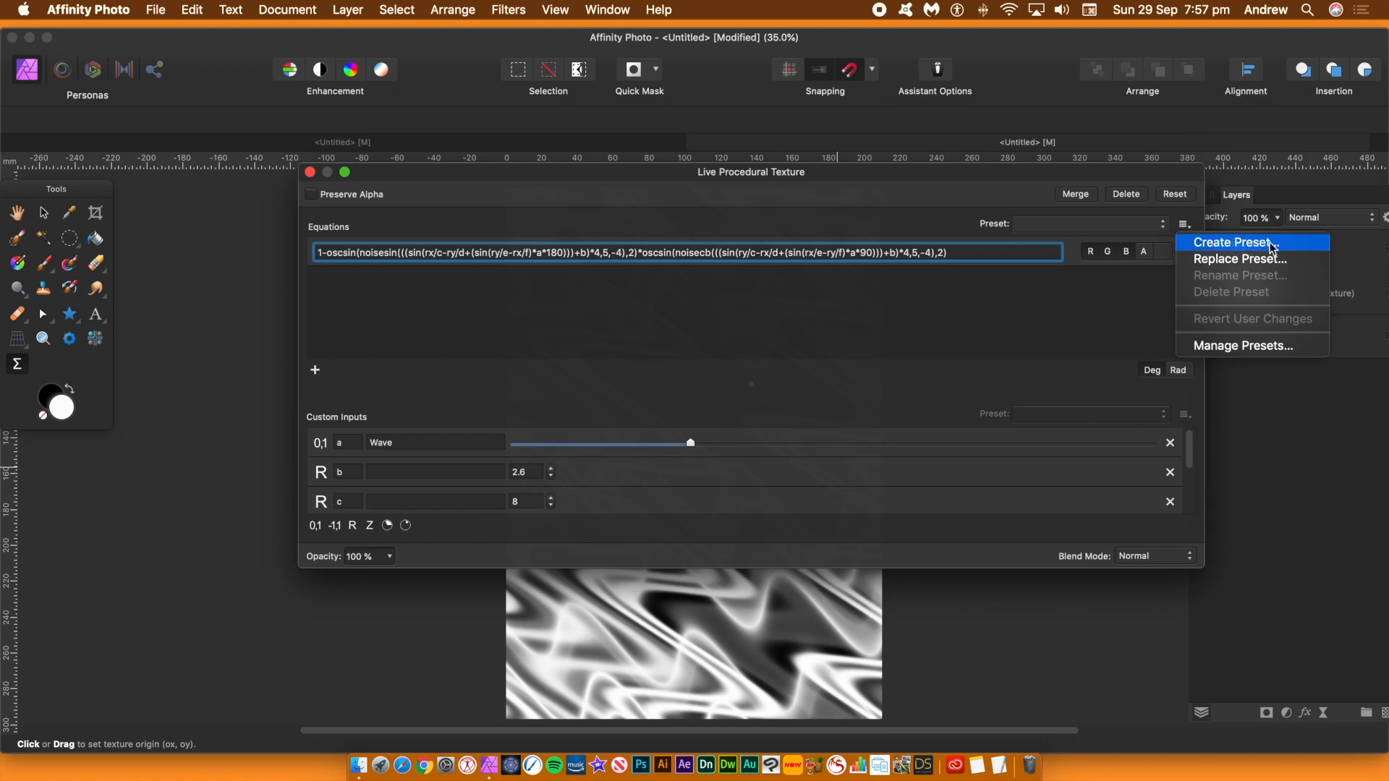
left_click(1070, 236)
left_click(1078, 224)
scroll(1105, 590, "down", 5)
scroll(1106, 589, "down", 5)
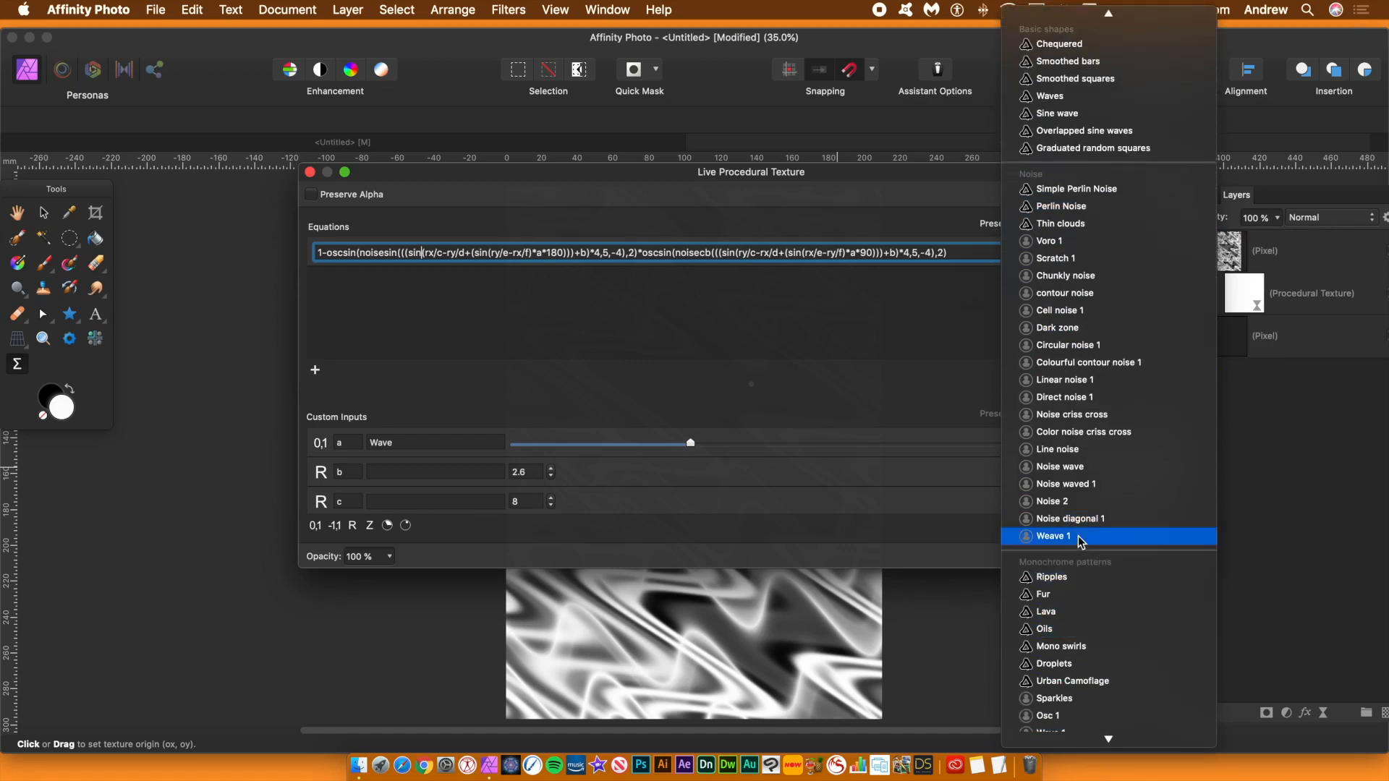
left_click(1080, 539)
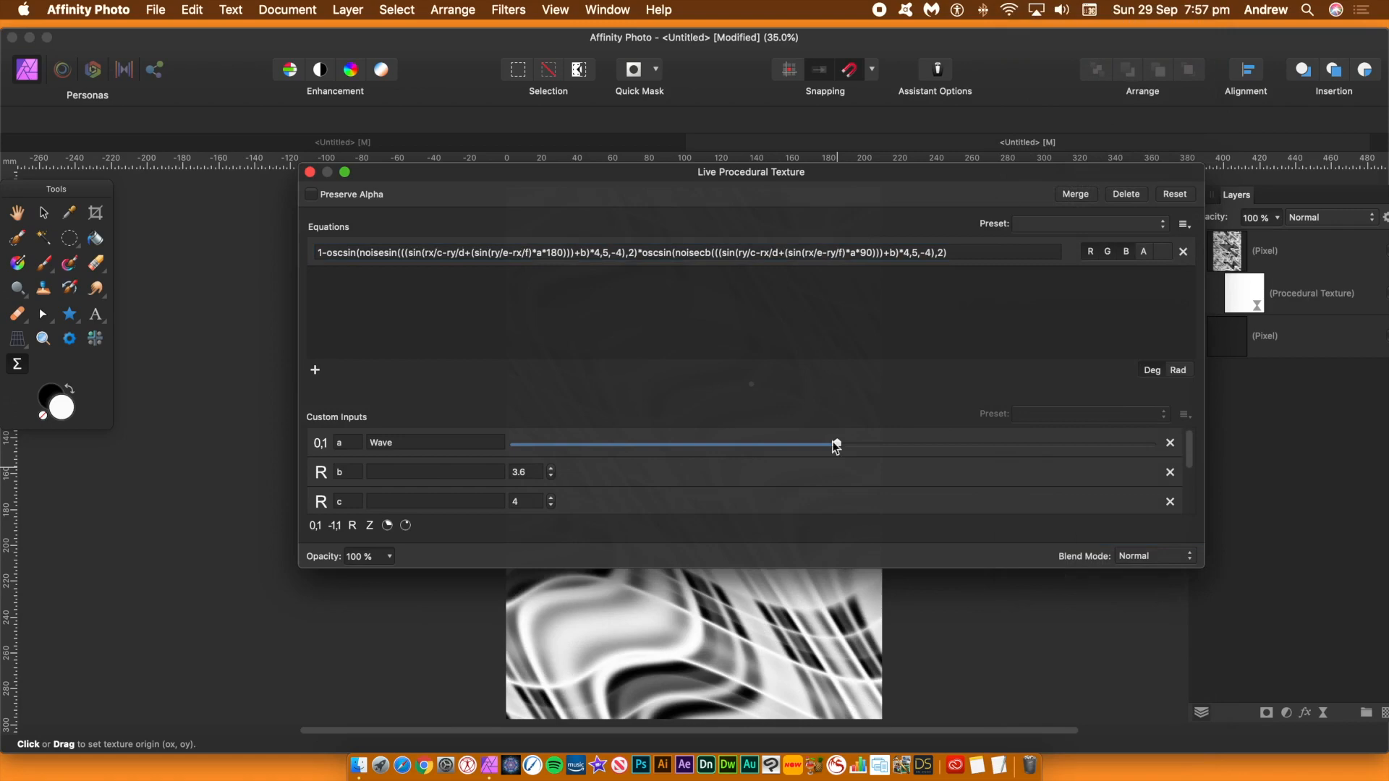
Raise the Wave custom input a to about three quarters, set custom input b to 6.6, and close the dialog
left_click_drag(831, 443, 984, 457)
left_click_drag(799, 176, 1145, 177)
left_click(897, 470)
left_click(897, 471)
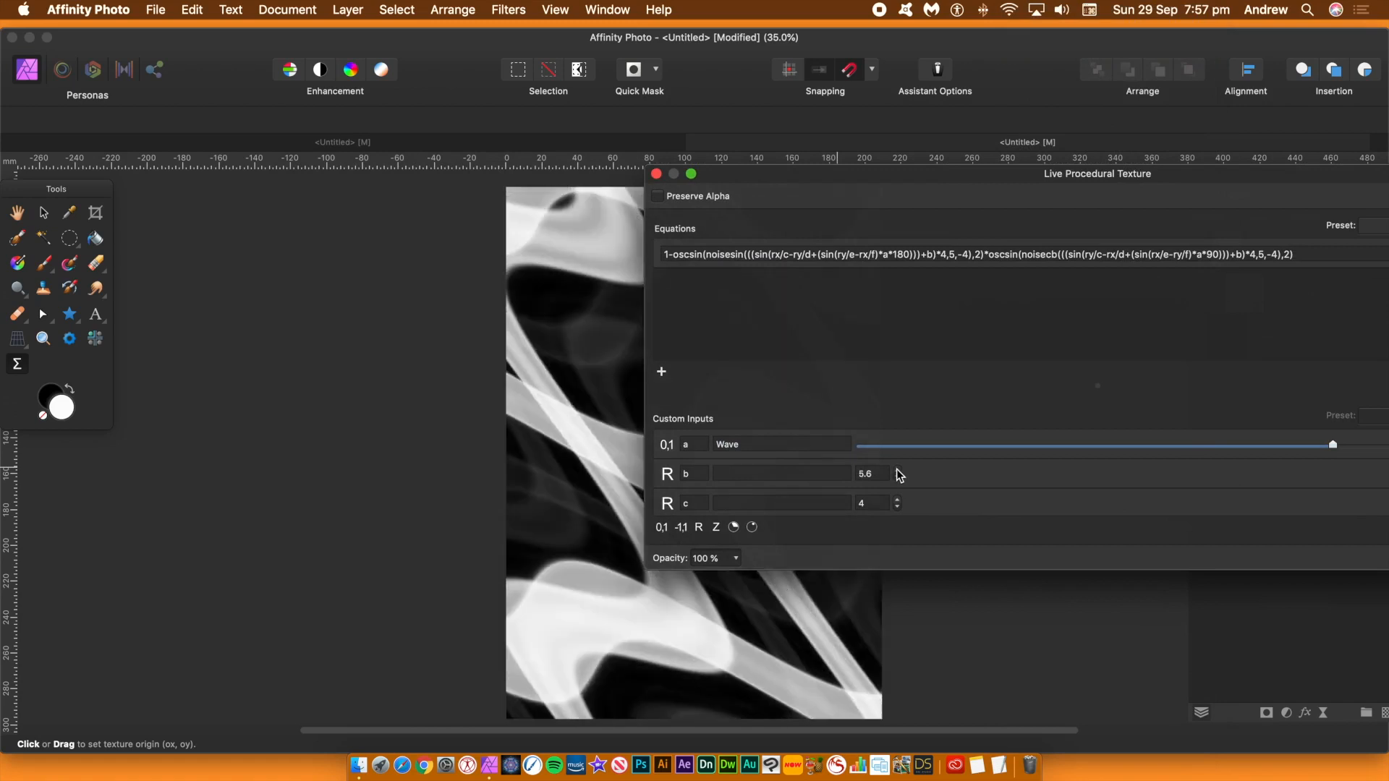
left_click(896, 471)
left_click(897, 470)
left_click_drag(979, 176, 480, 174)
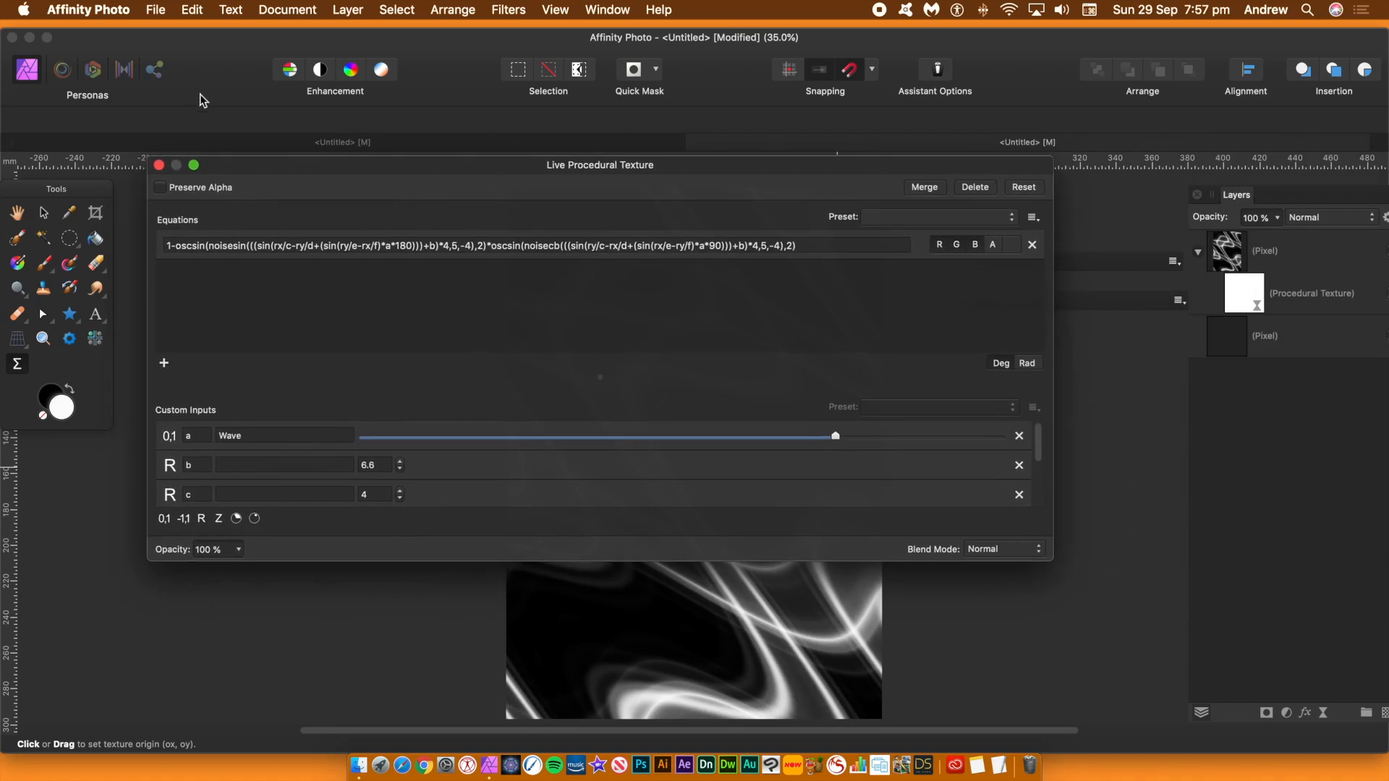
left_click(159, 165)
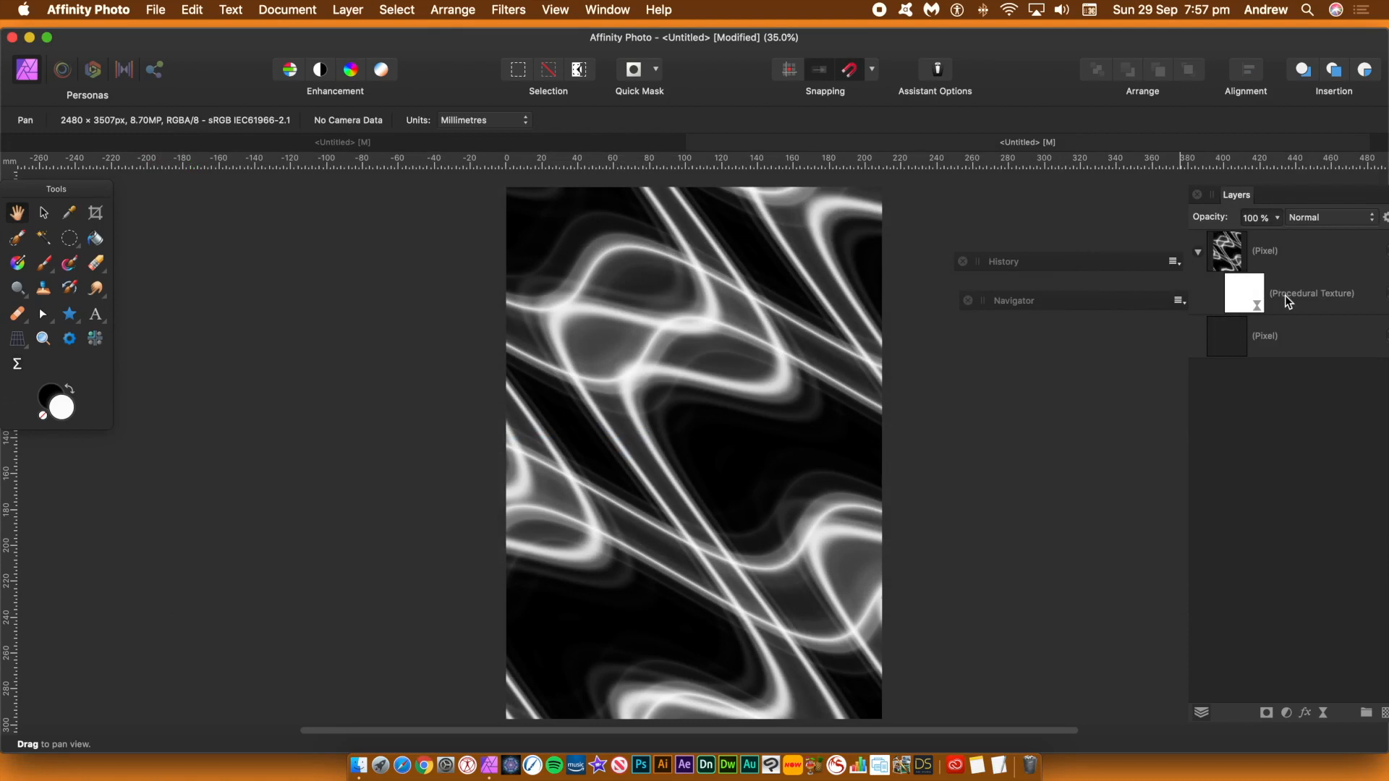
Add a second live Procedural Texture filter layer with the Weave 1 preset, and move its dialog off the canvas
left_click(348, 10)
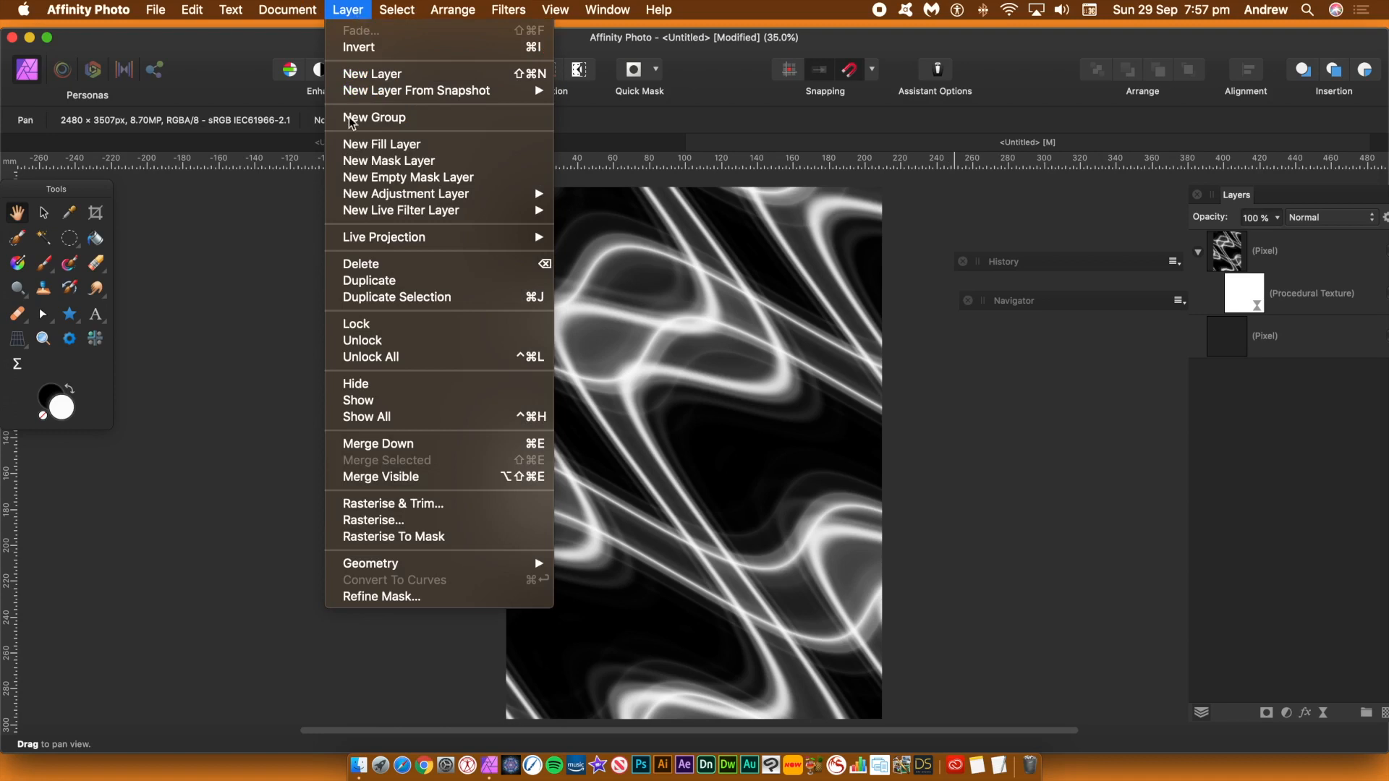
mouse_move(394, 217)
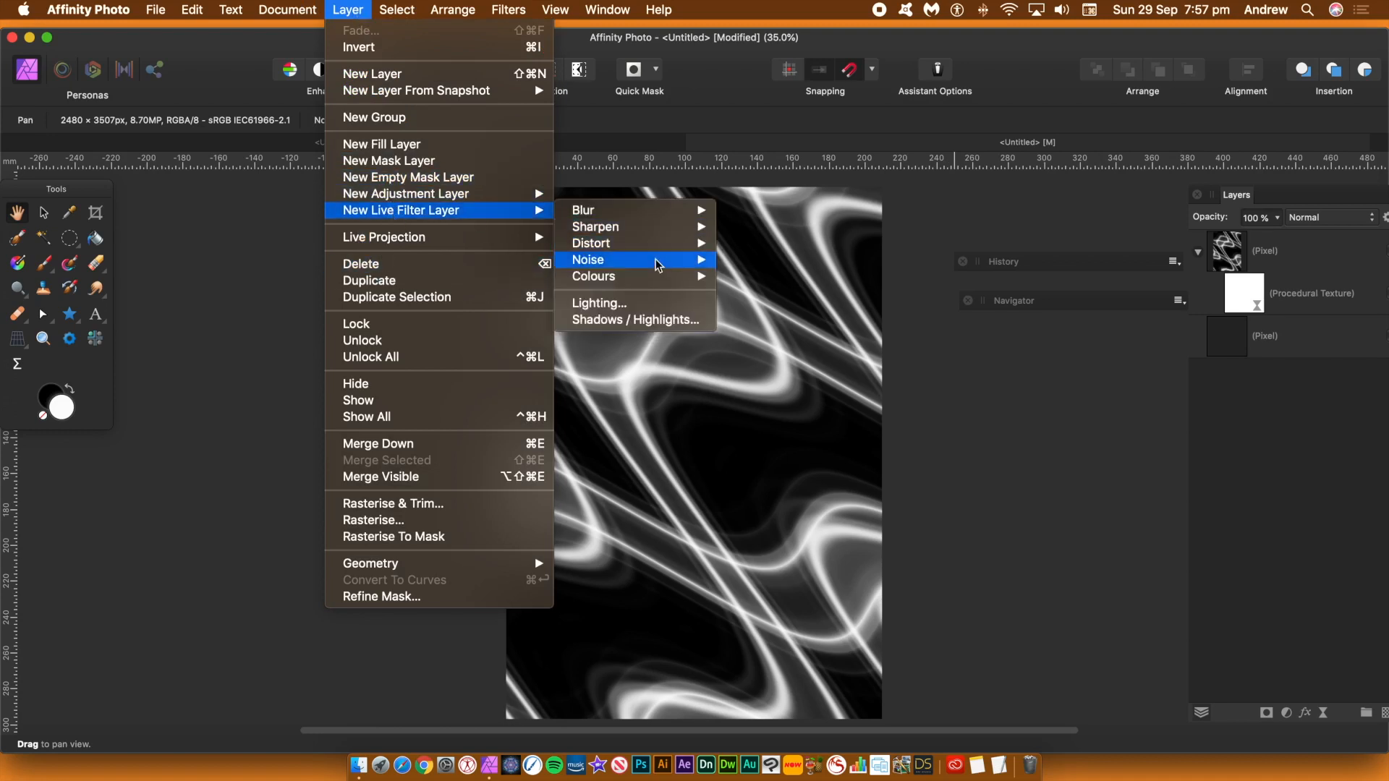
mouse_move(640, 279)
left_click(839, 349)
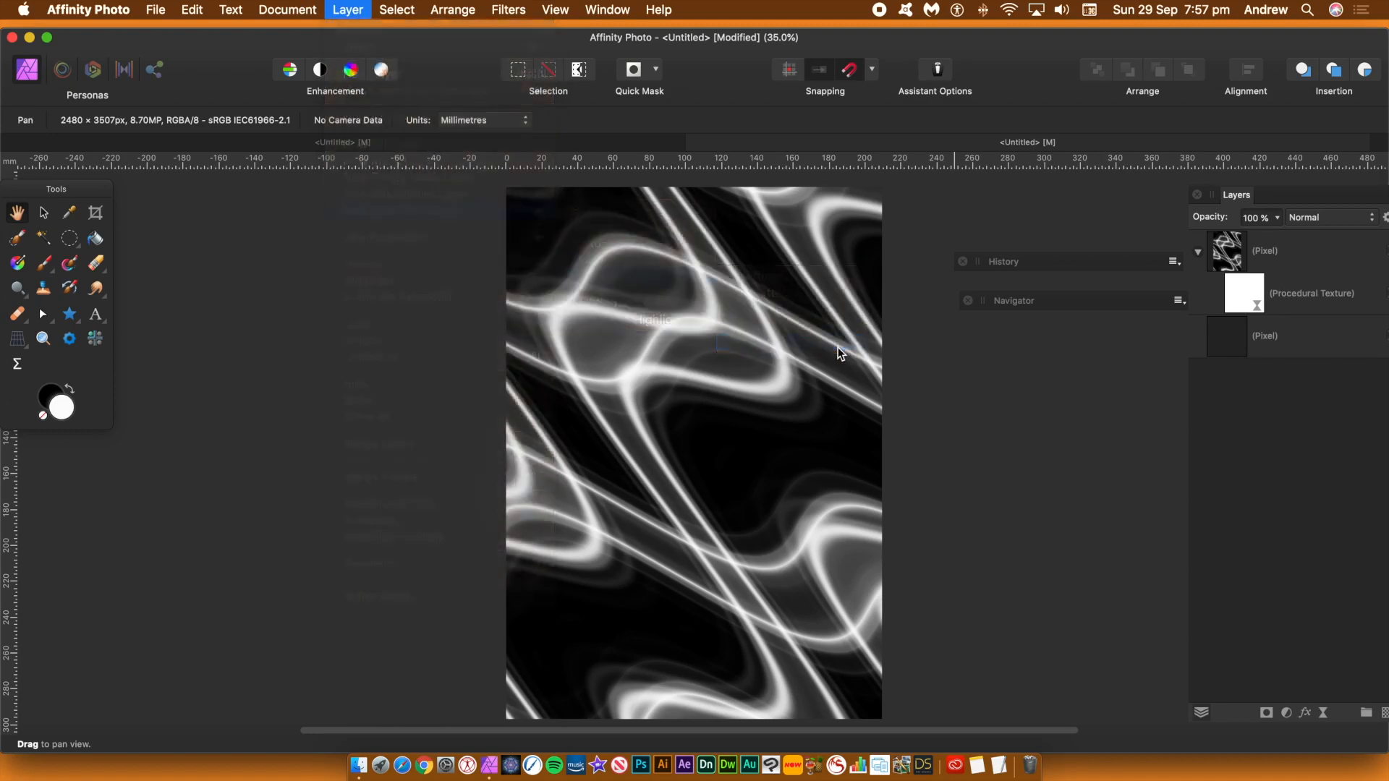
left_click_drag(1129, 275, 887, 203)
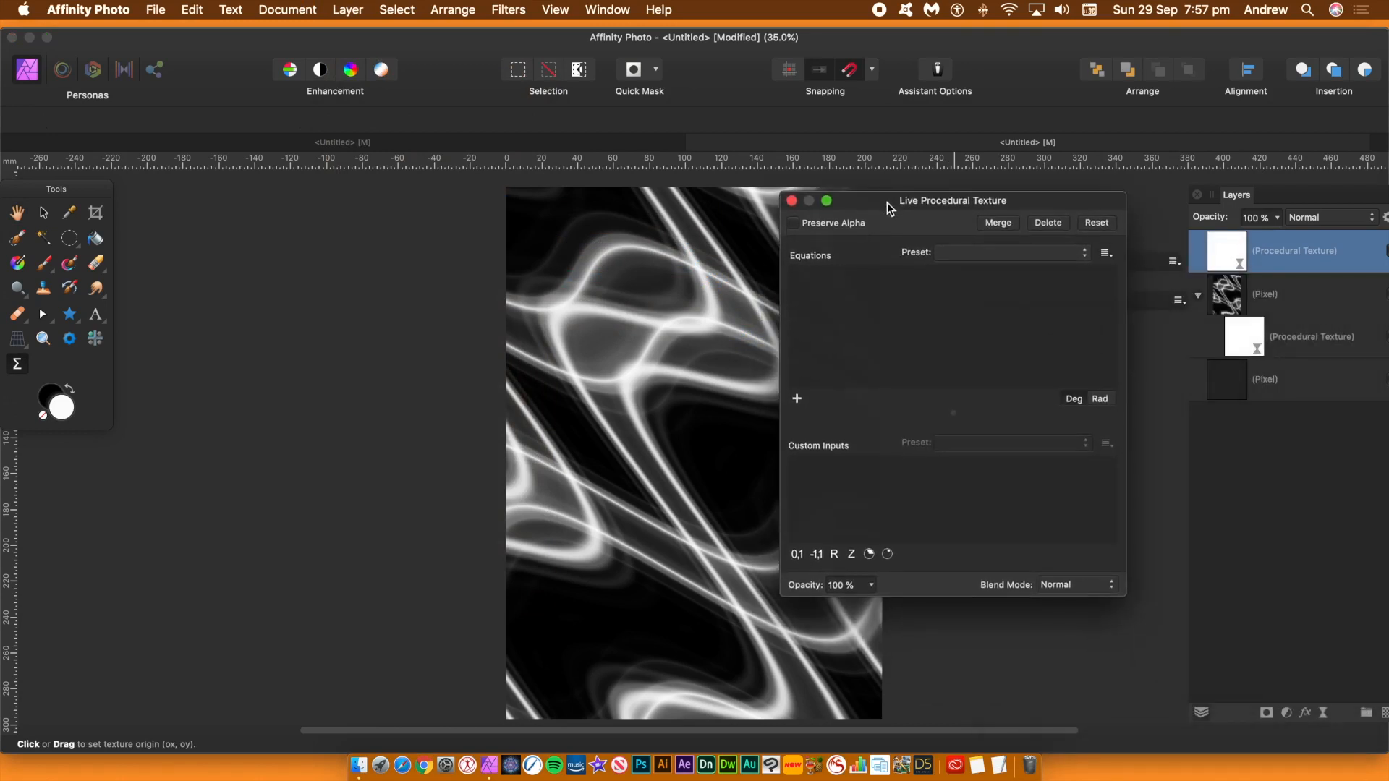
left_click(1049, 253)
mouse_move(1027, 745)
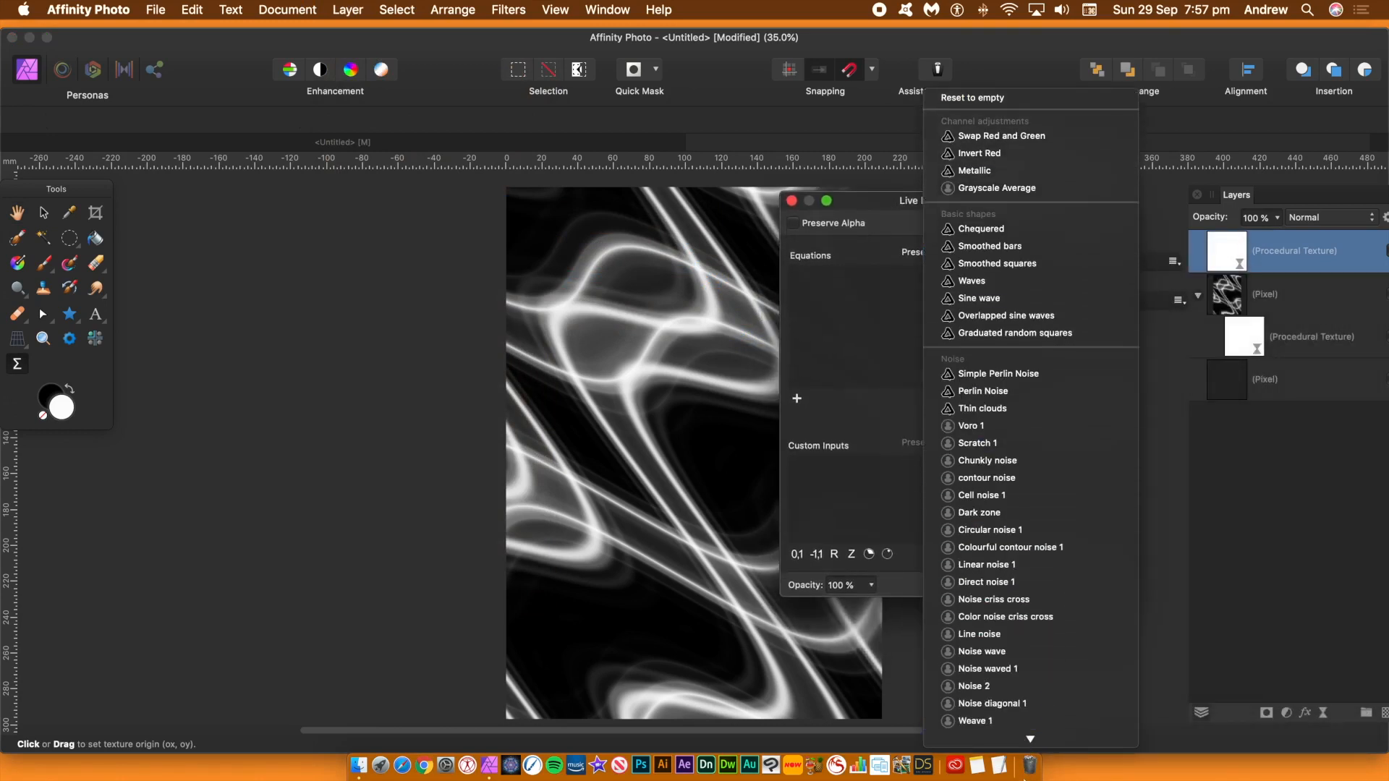
left_click(1024, 578)
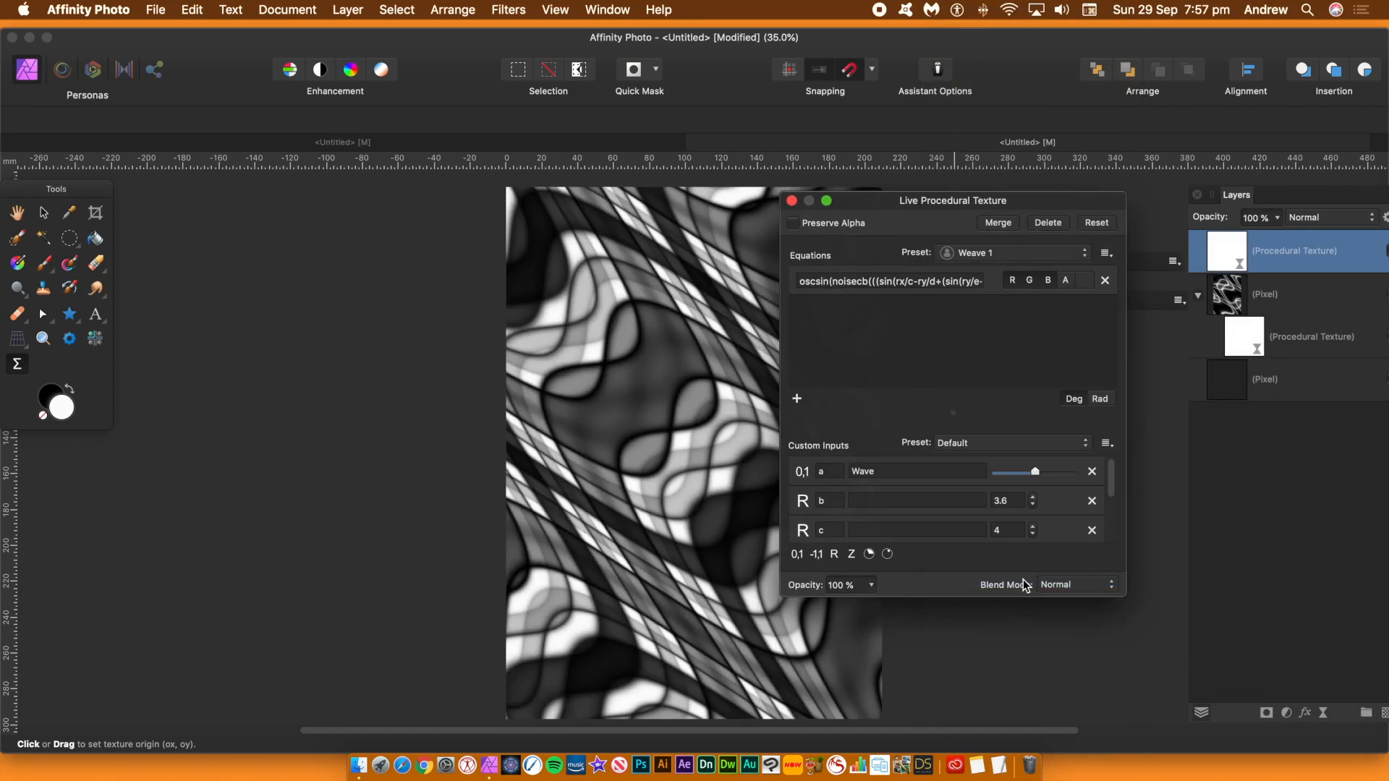
left_click_drag(863, 210, 1018, 166)
Raise the second texture's Wave input a to nearly its maximum, and set custom inputs b to 2.6 and c to 3
left_click_drag(1190, 428, 1221, 428)
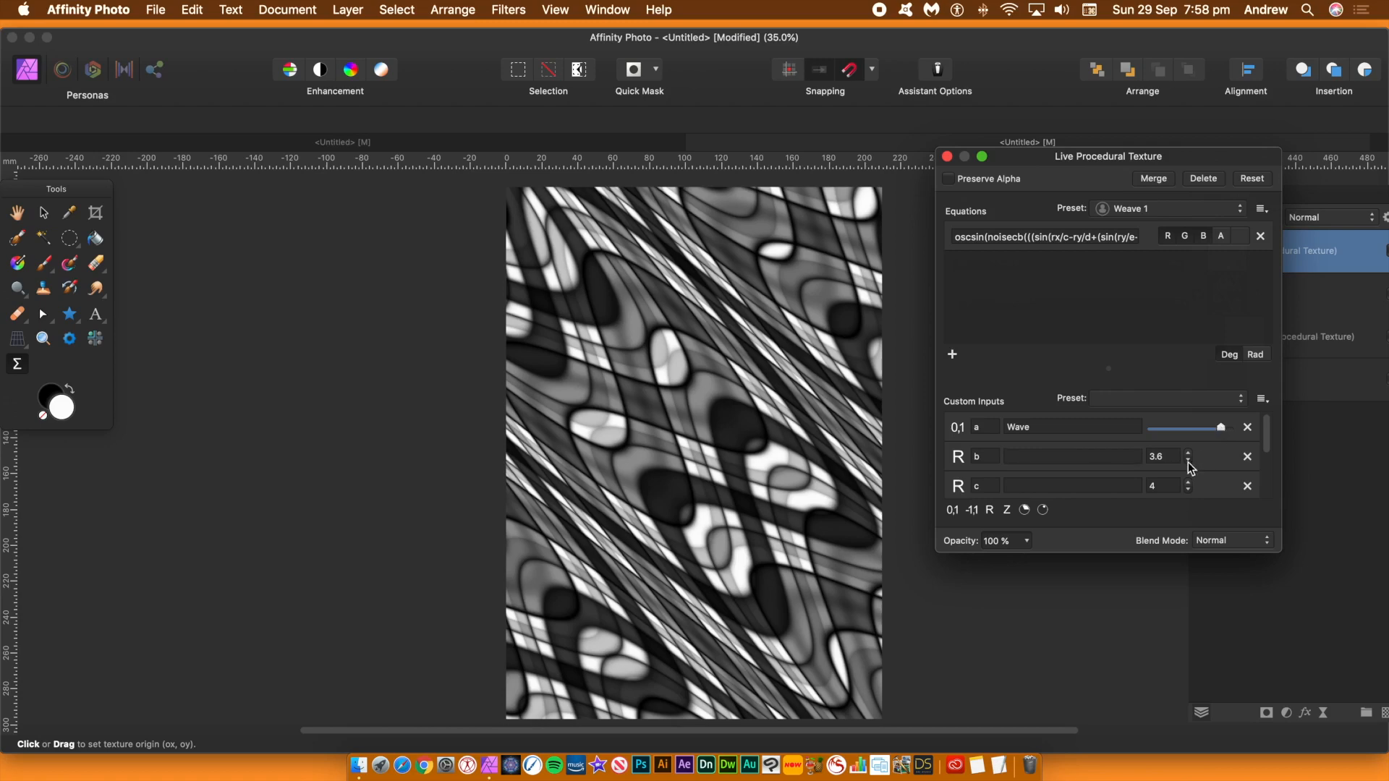
left_click(1188, 462)
left_click(1188, 483)
left_click(1187, 483)
left_click(1188, 490)
left_click(1188, 489)
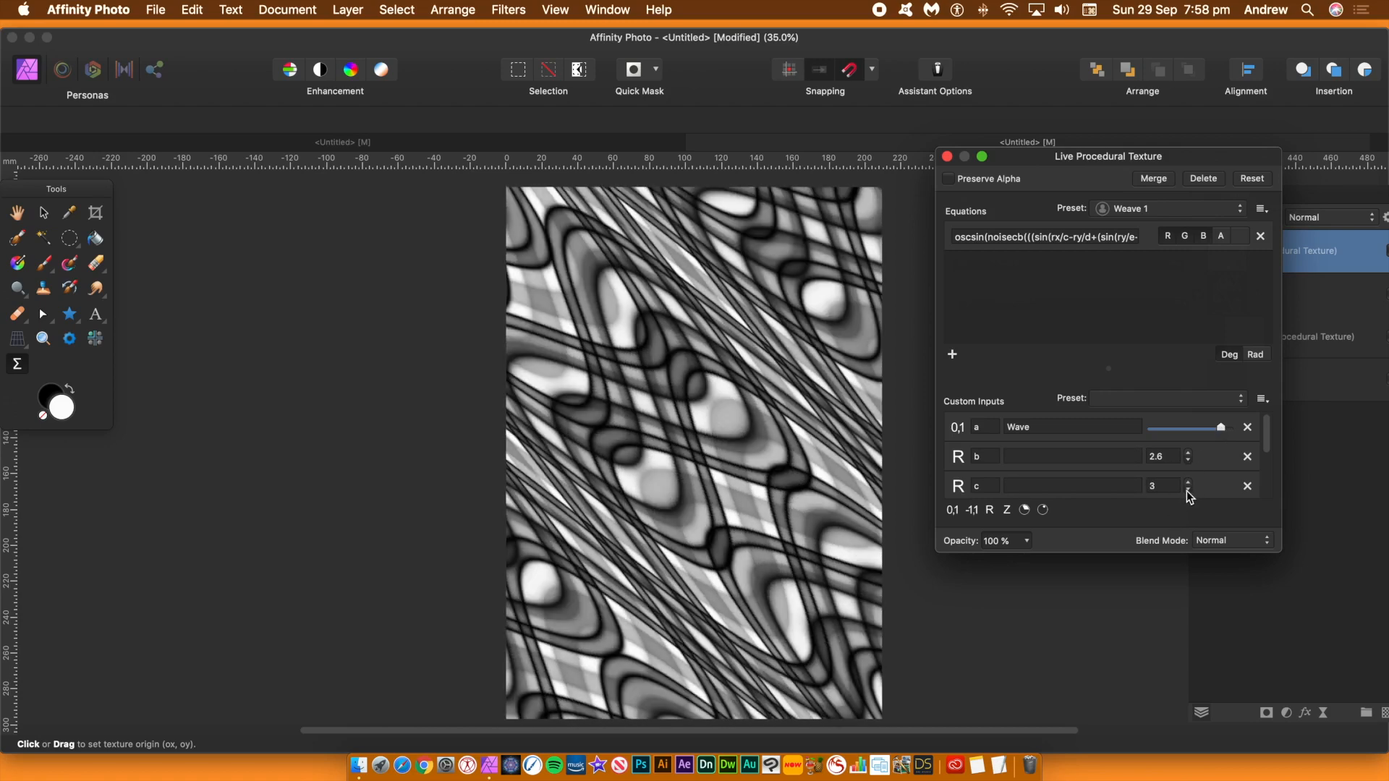
left_click(1187, 490)
left_click(1188, 490)
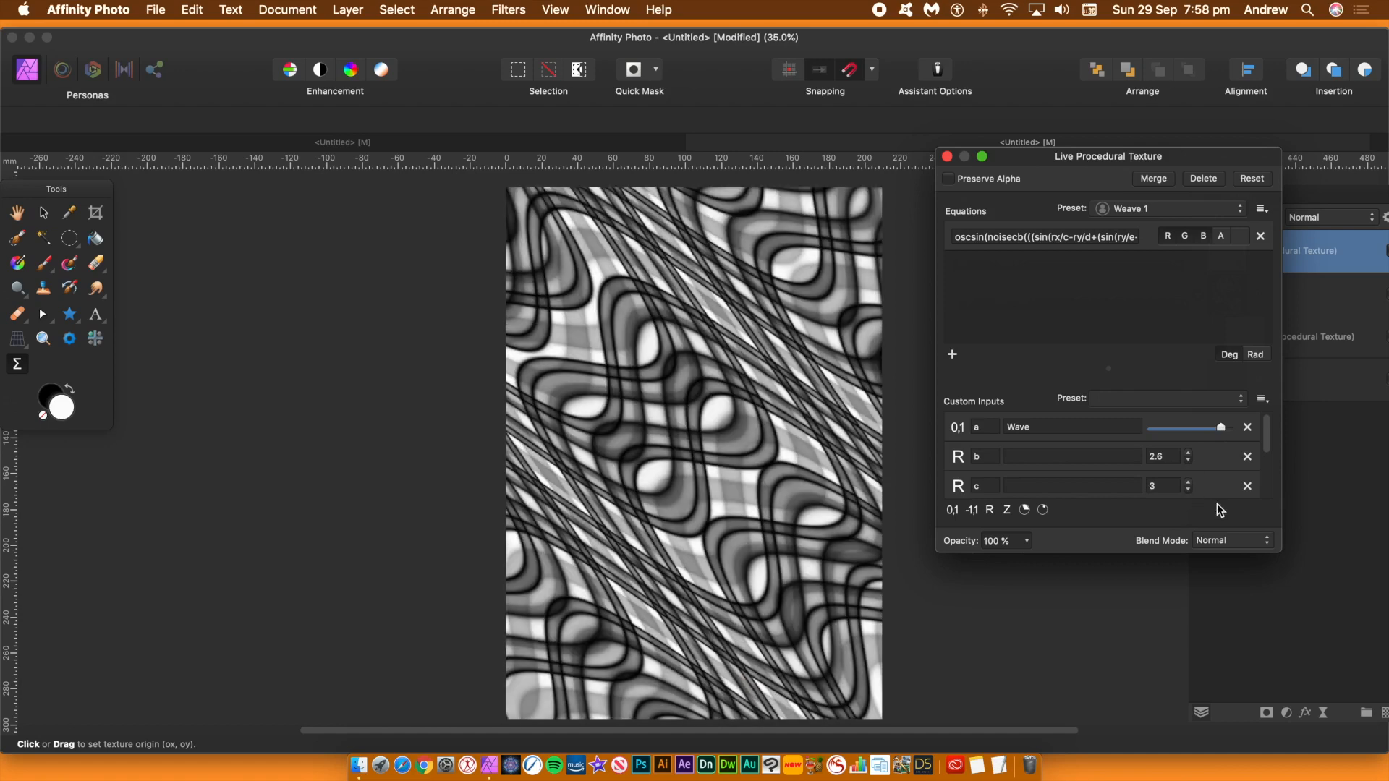
Set the second procedural texture's blend mode to Difference and close its dialog
left_click(1257, 542)
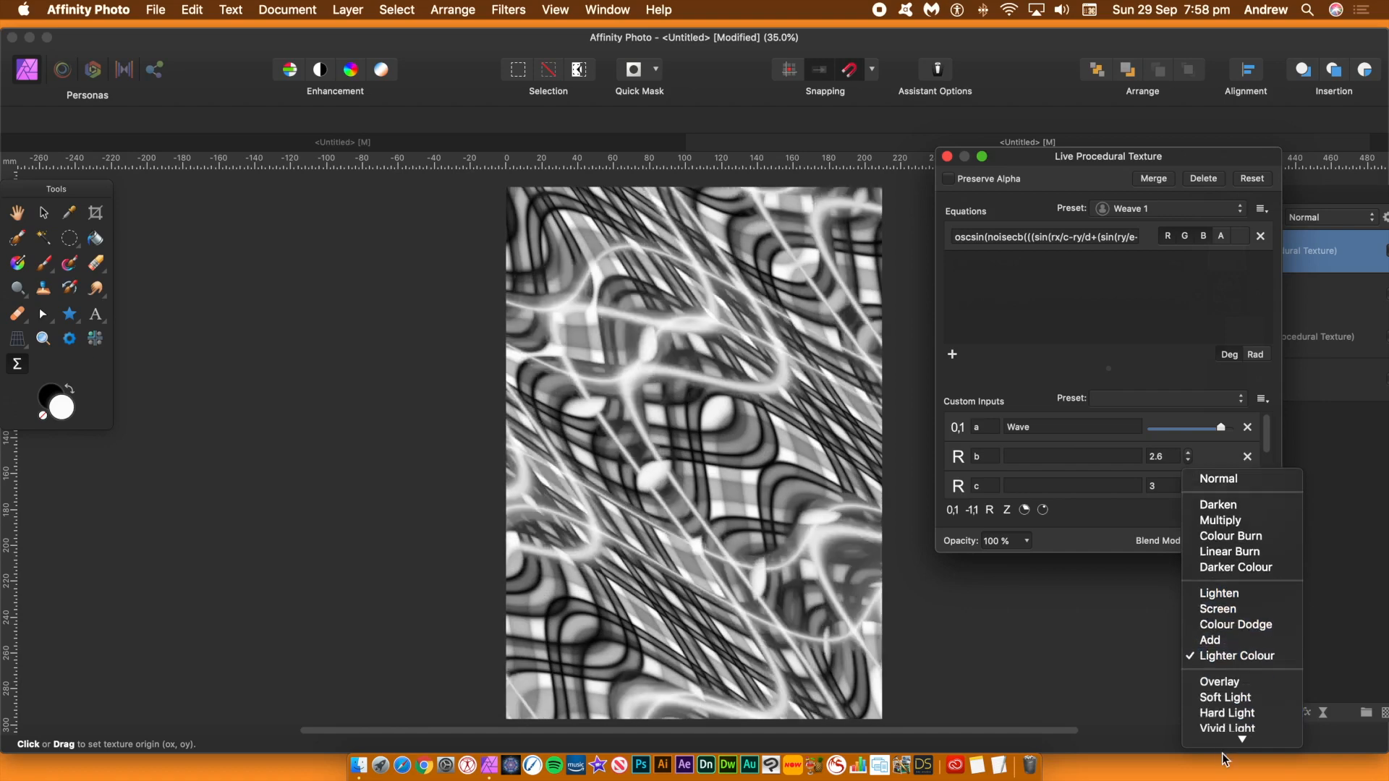
left_click(1231, 675)
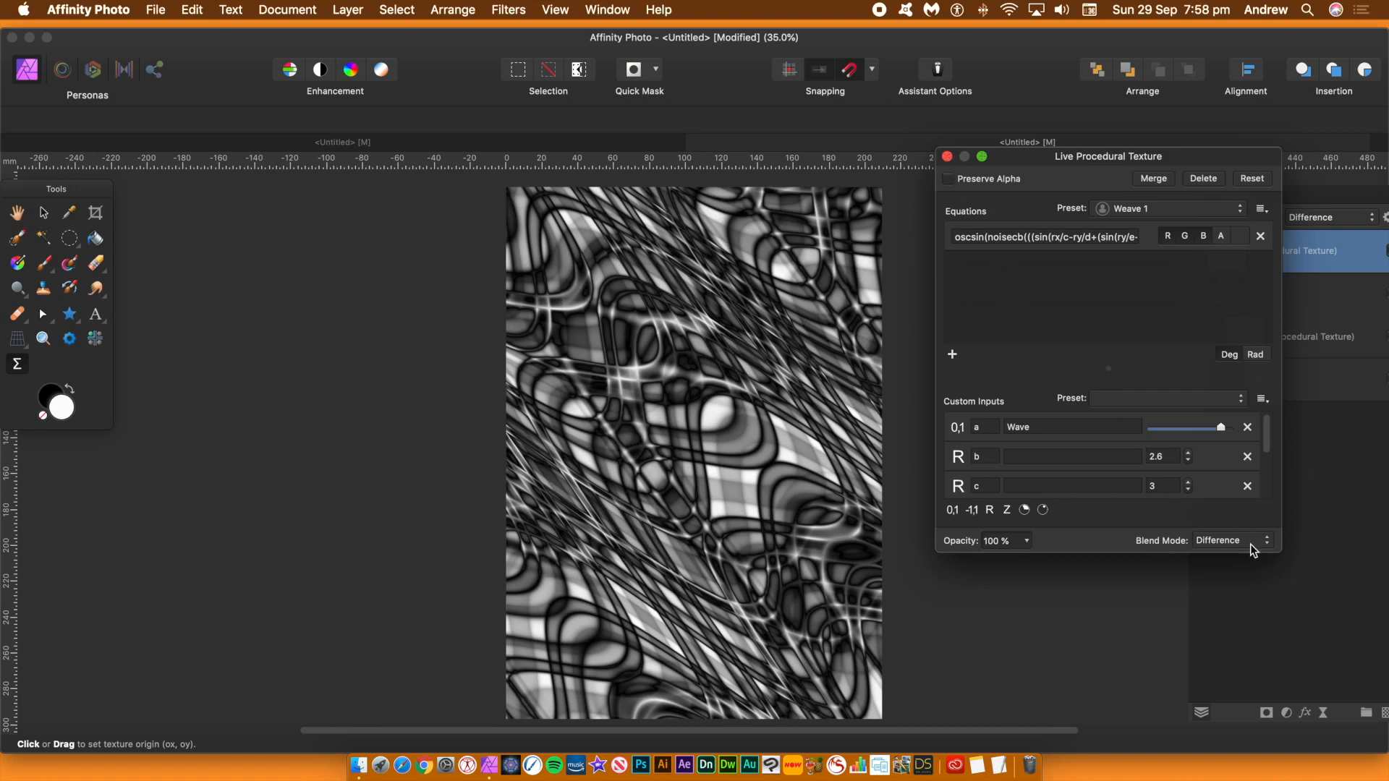
left_click(947, 156)
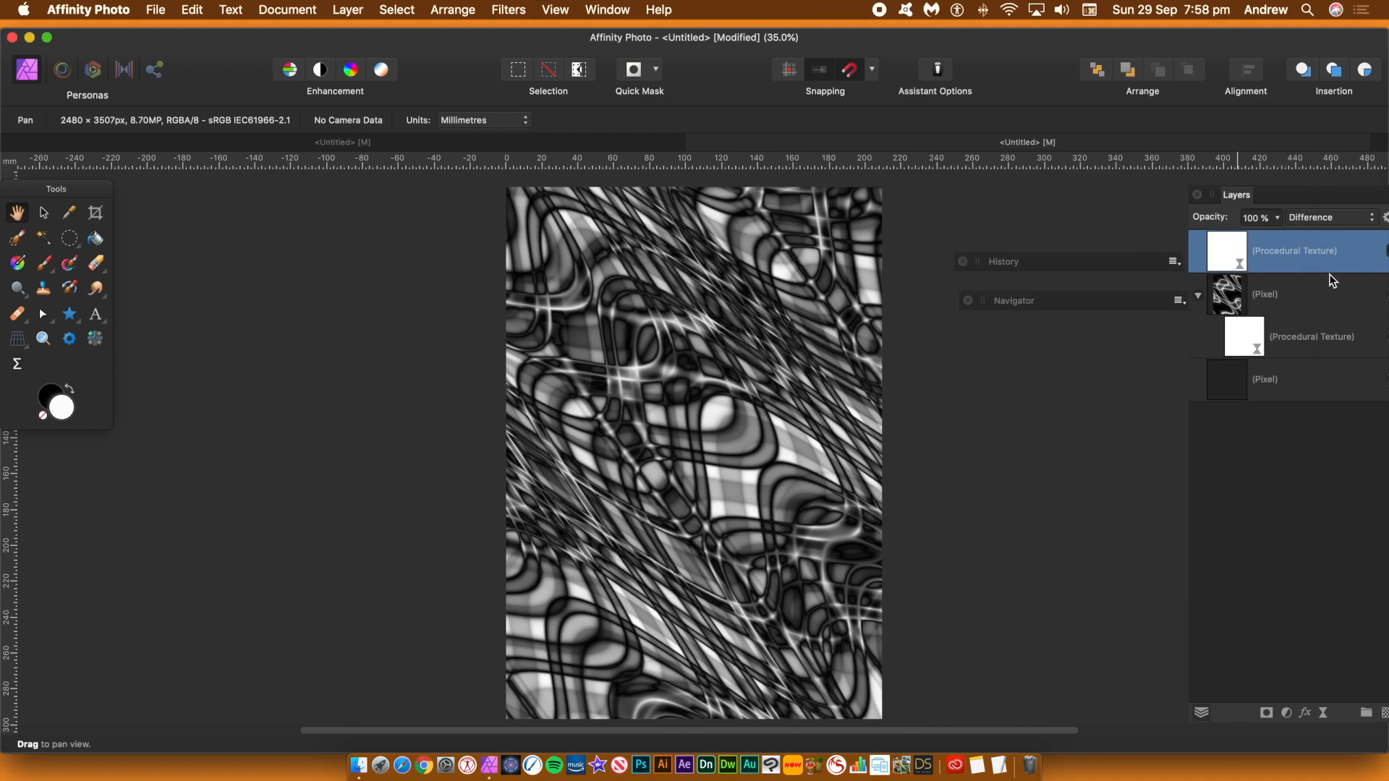
Move the Layers panel beside the canvas and nest the top Procedural Texture inside the upper pixel layer, above the existing one
left_click_drag(1238, 195, 956, 184)
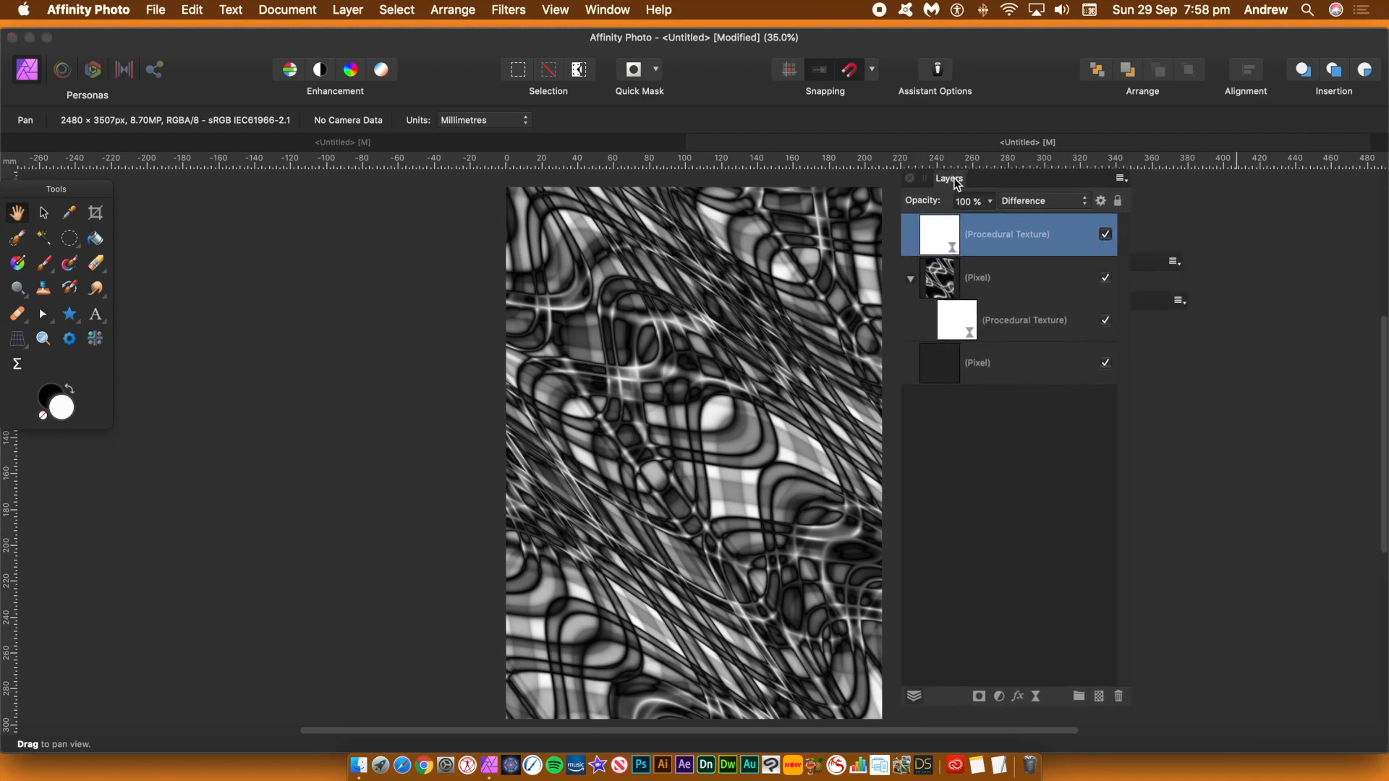
left_click(1021, 325)
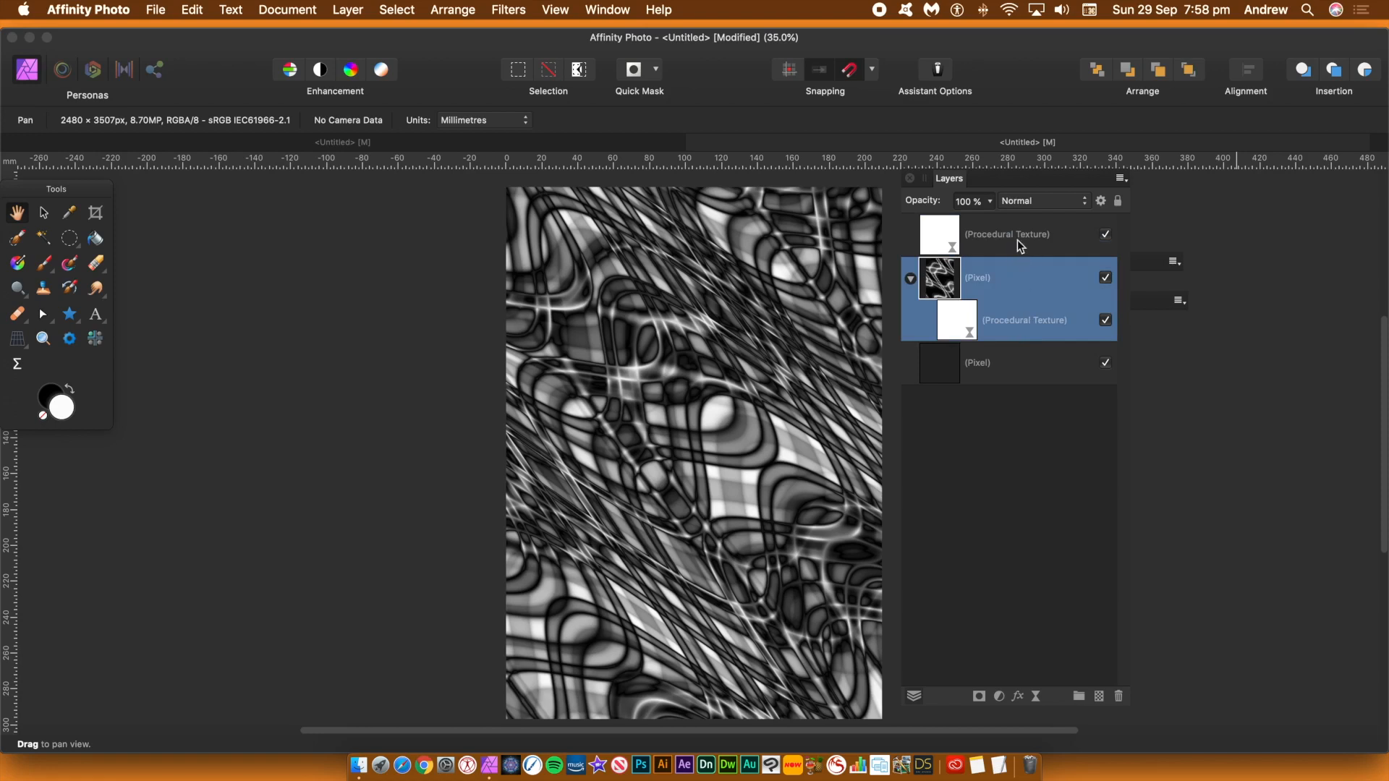
left_click(1033, 237)
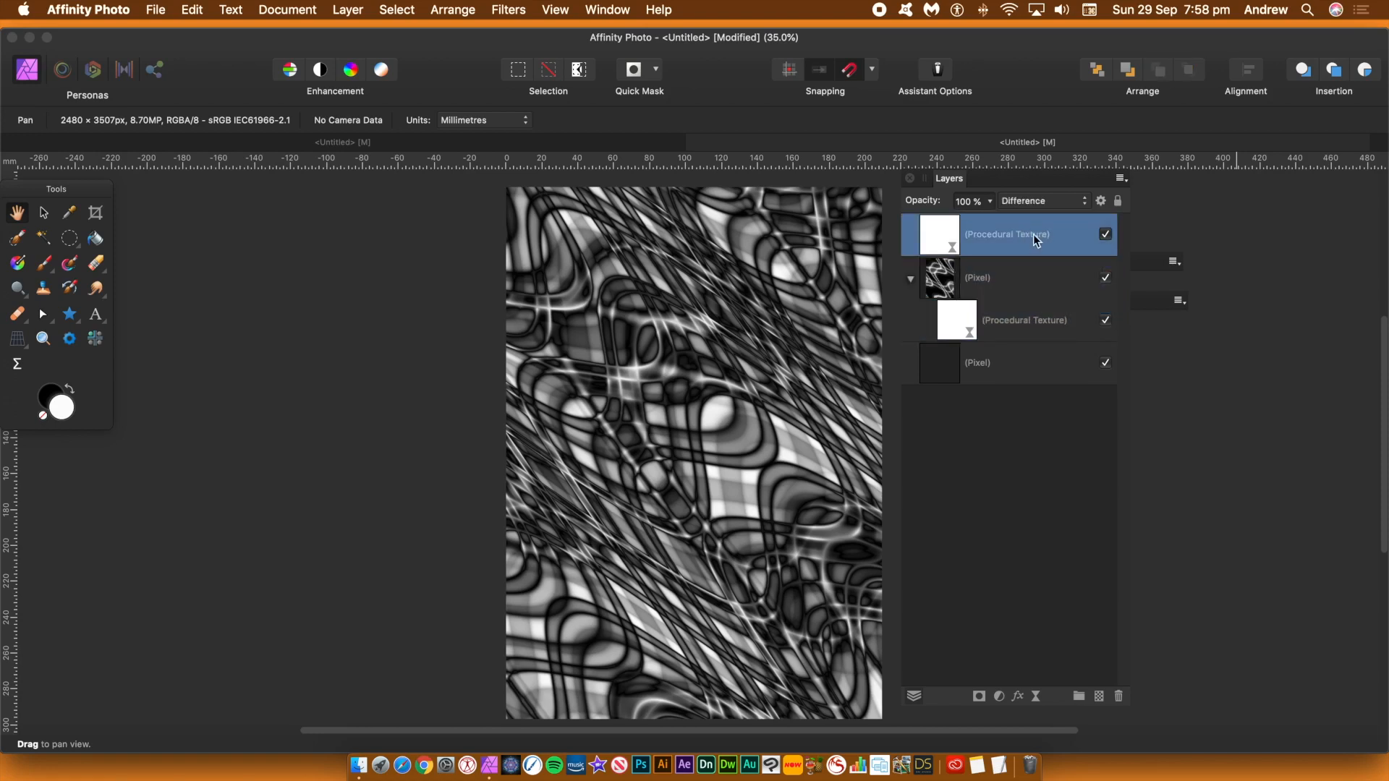
left_click_drag(942, 237, 968, 311)
left_click(968, 316)
left_click(962, 280)
left_click(963, 316)
left_click(973, 284)
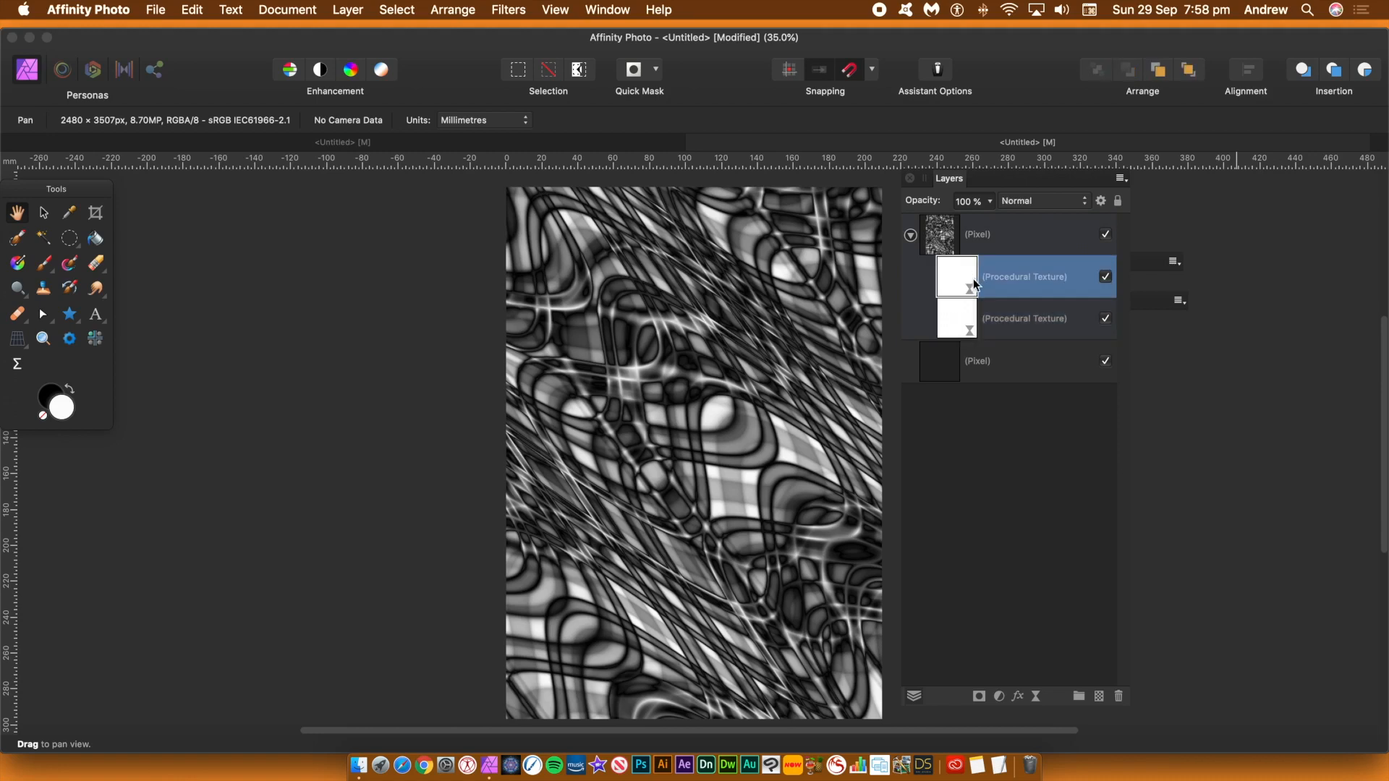
left_click(937, 234)
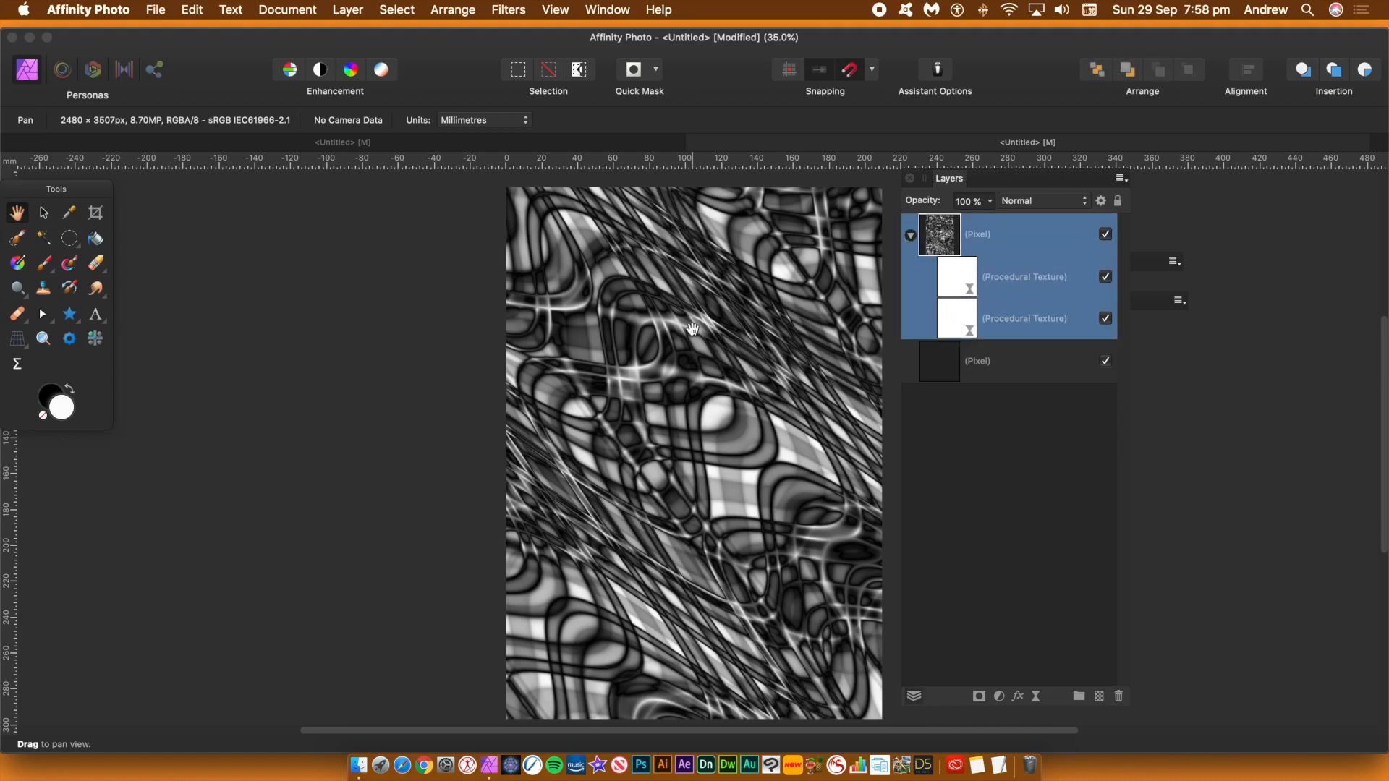
left_click(960, 439)
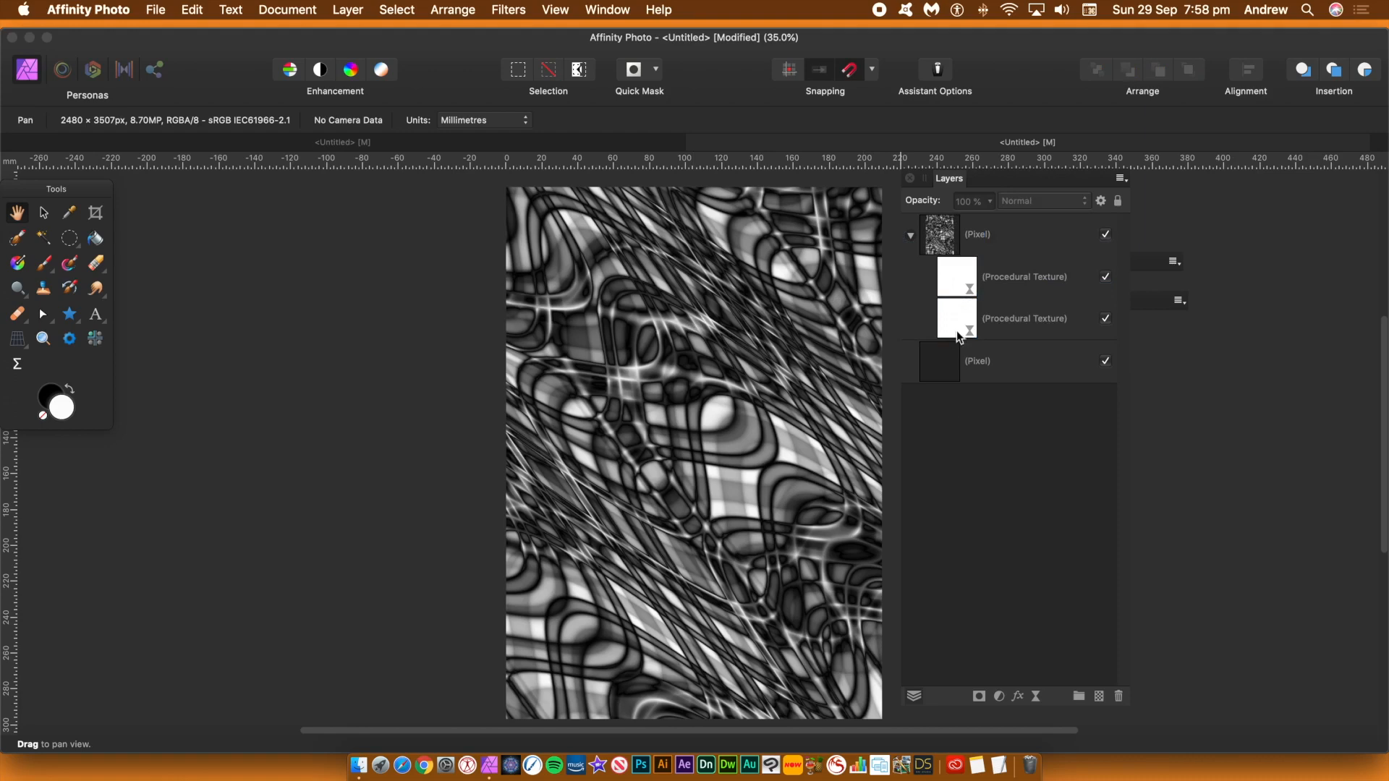
Reopen the upper nested Procedural Texture, lower its Wave input a to about one third, and close the dialog
double_click(956, 282)
left_click_drag(1168, 322, 955, 246)
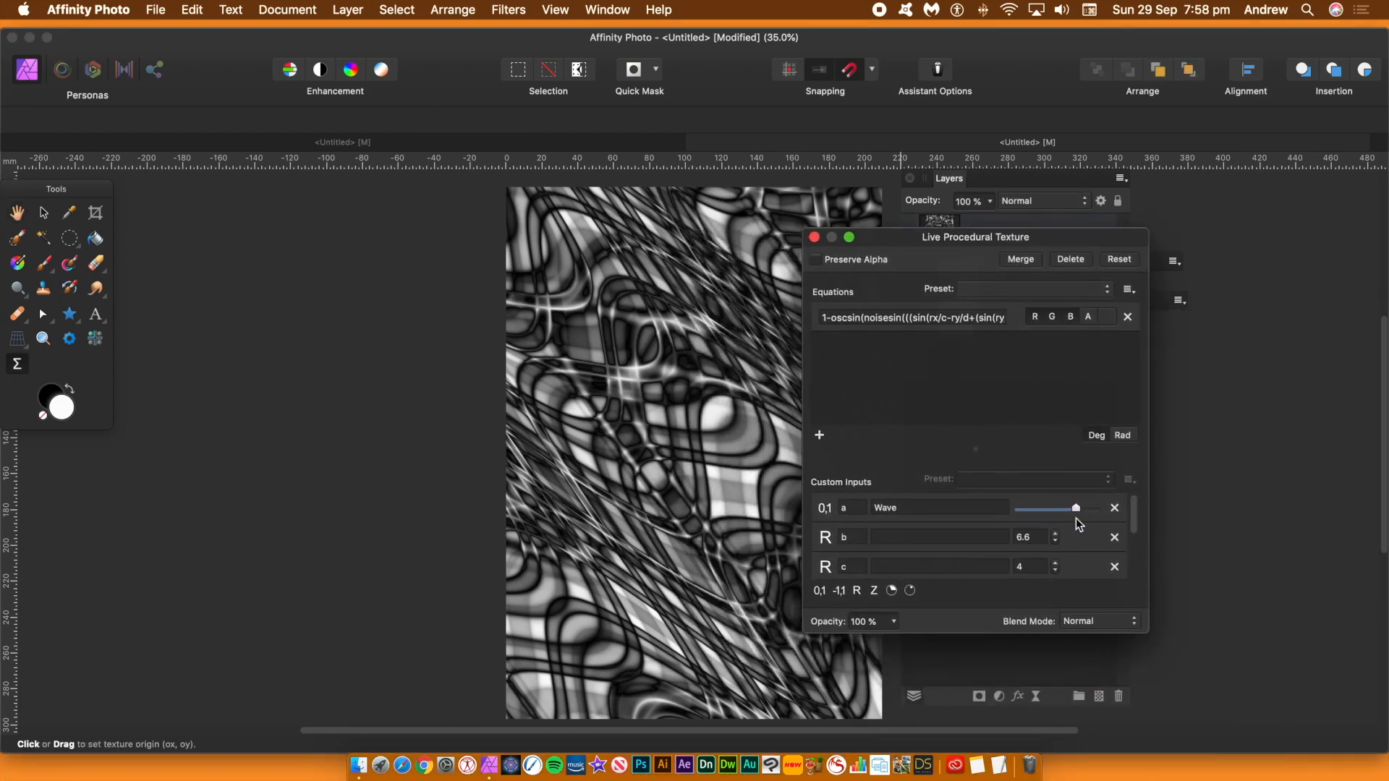
left_click_drag(1078, 509, 1047, 511)
left_click_drag(975, 242, 1070, 239)
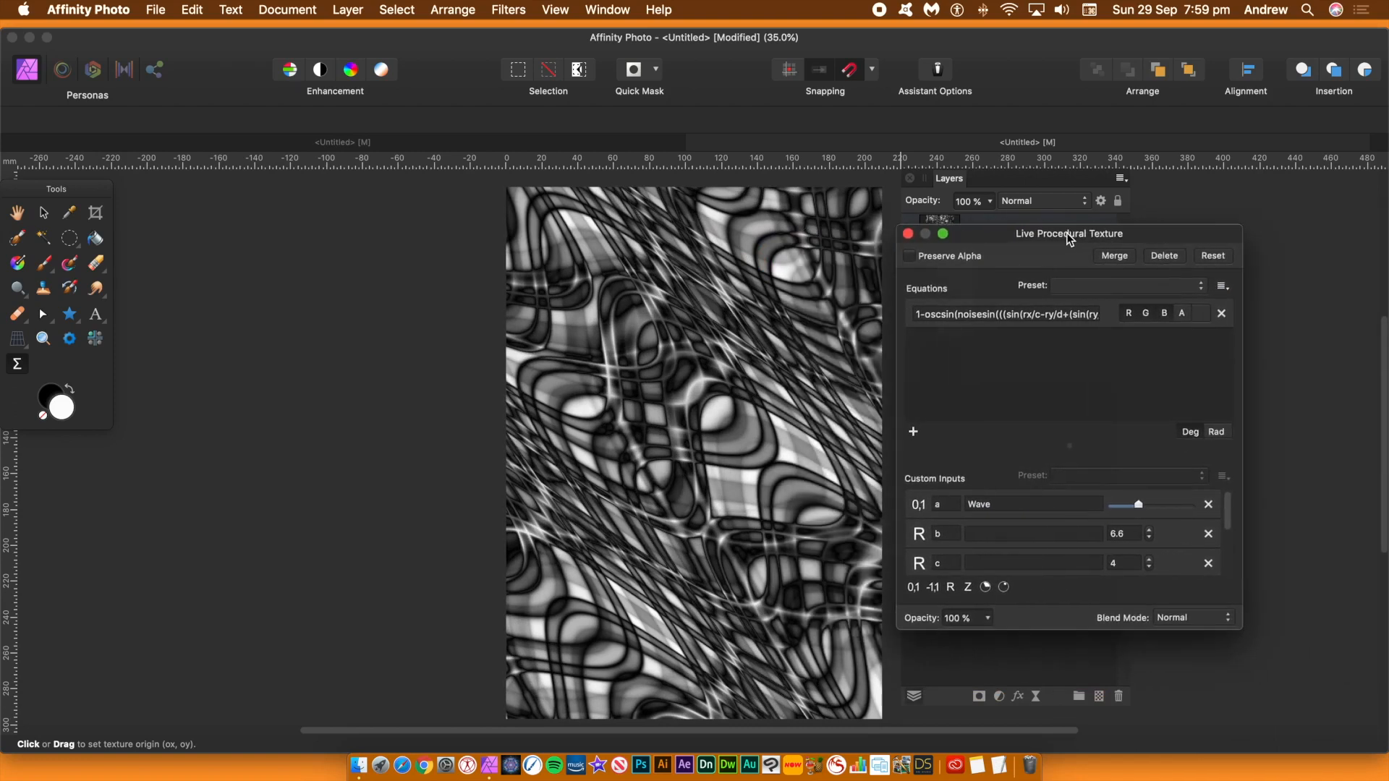
left_click(908, 233)
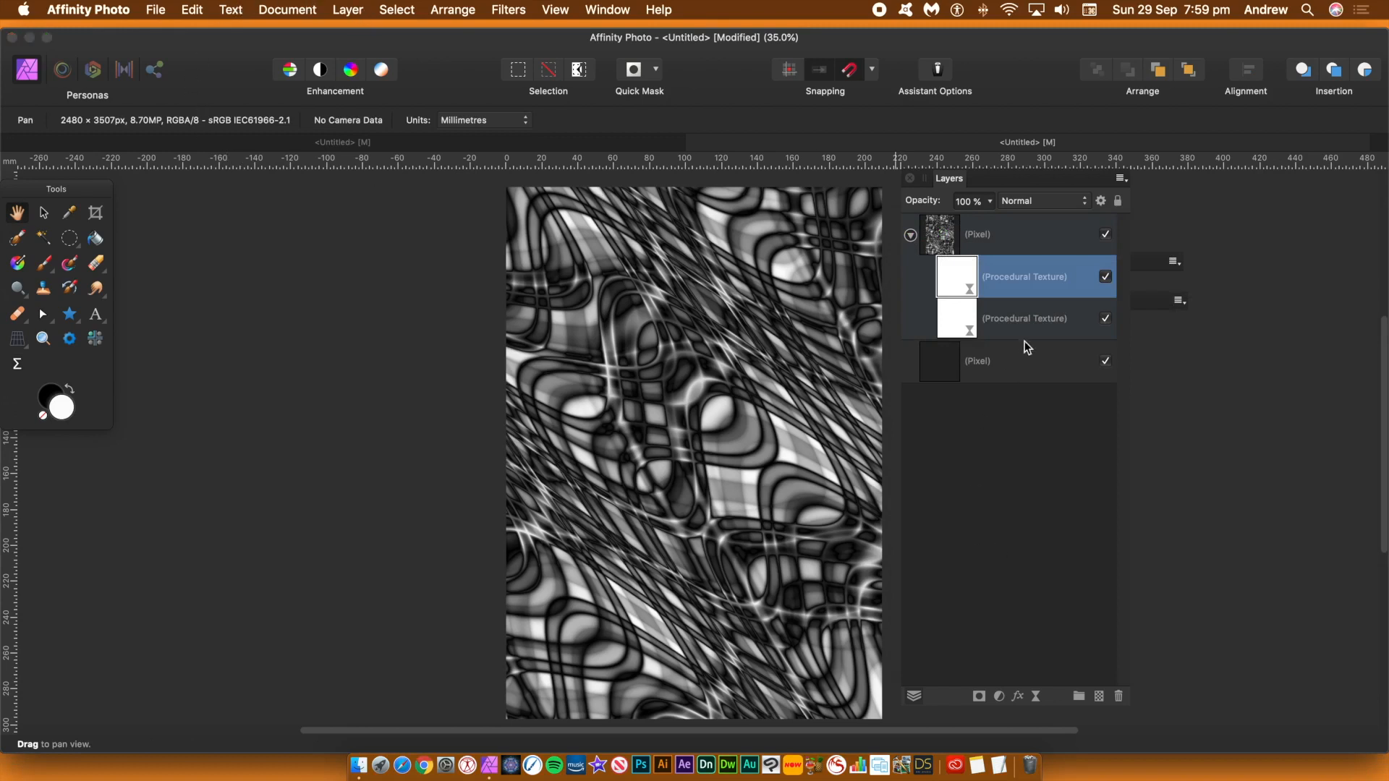
Add a new fill layer above the textured pixel layer, with no layer selected beforehand
left_click(985, 239)
left_click(1004, 443)
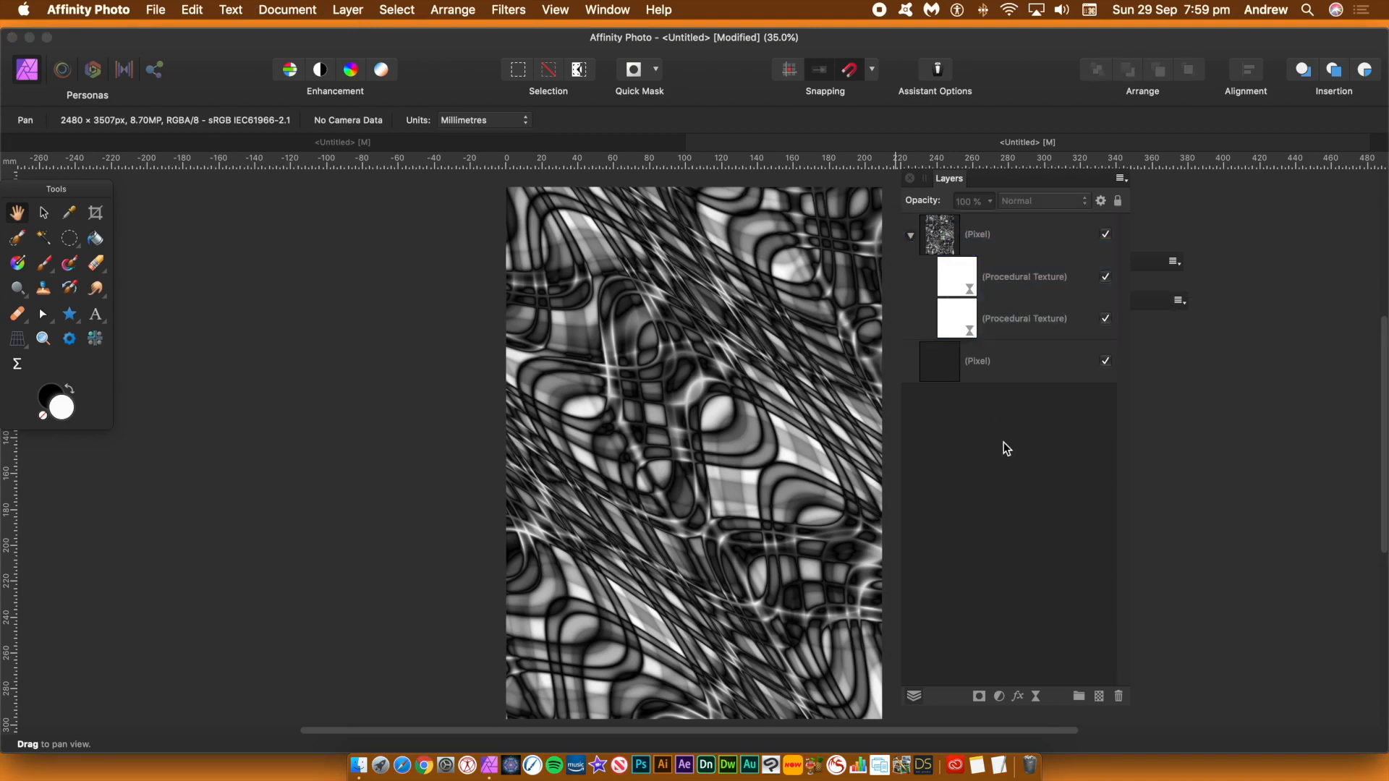
left_click(348, 10)
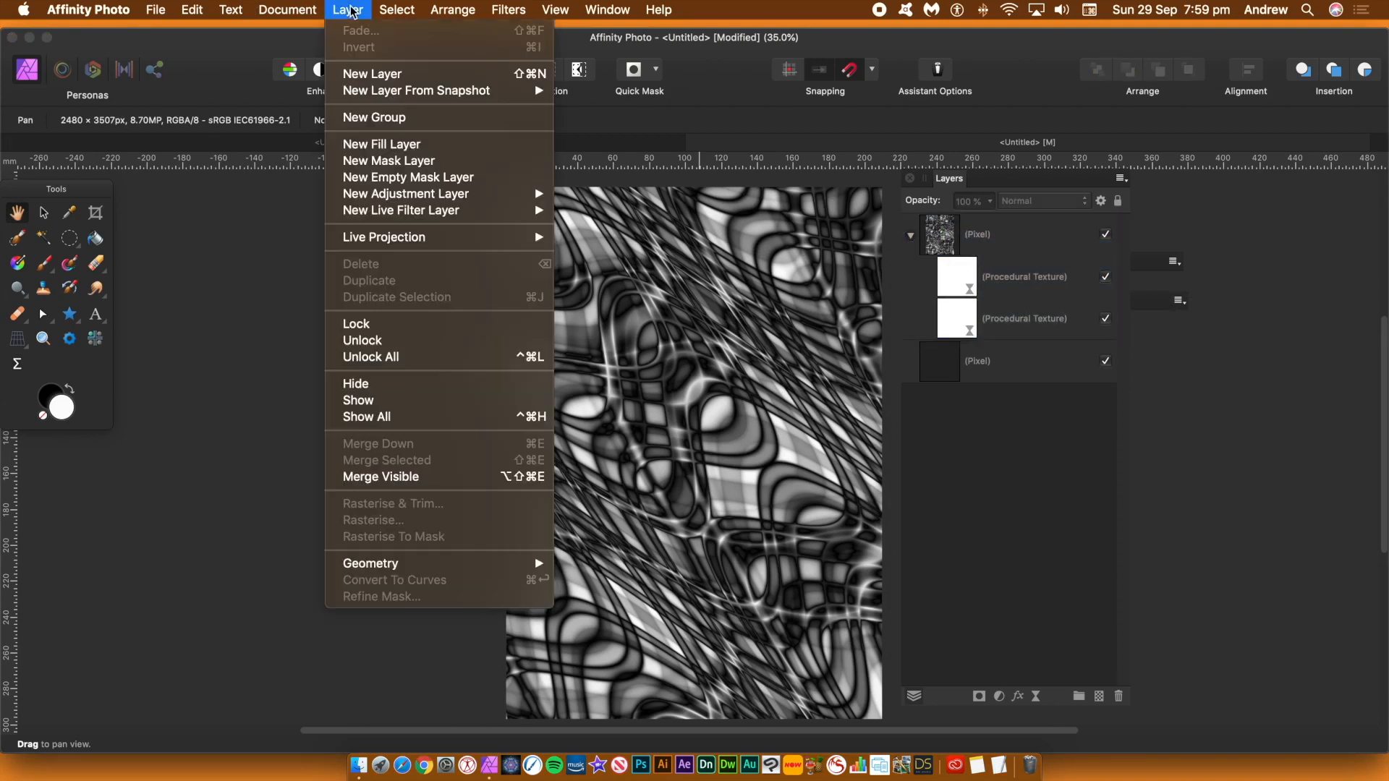
left_click(394, 147)
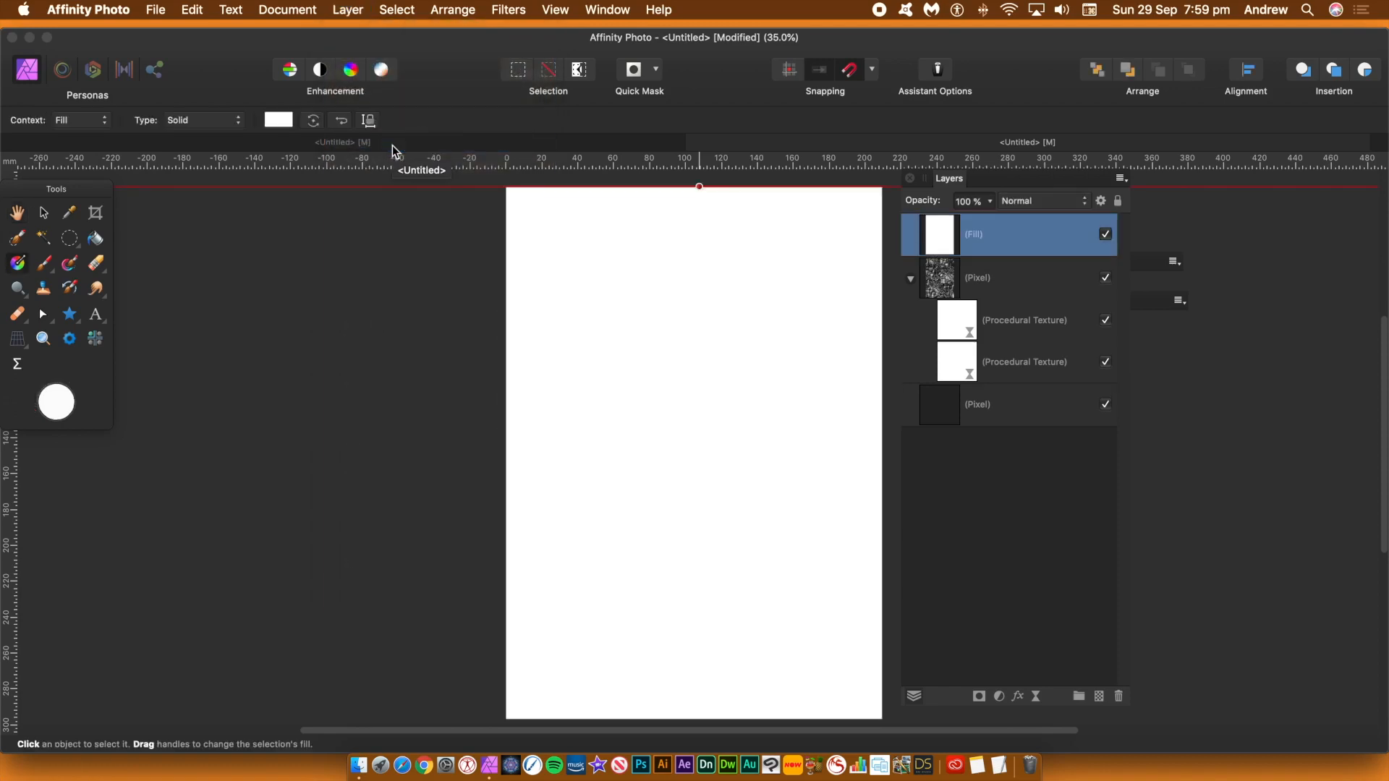
Give the fill layer a diagonal white-to-grey linear gradient across the upper canvas and set its blend mode to Difference
left_click(210, 122)
left_click(213, 133)
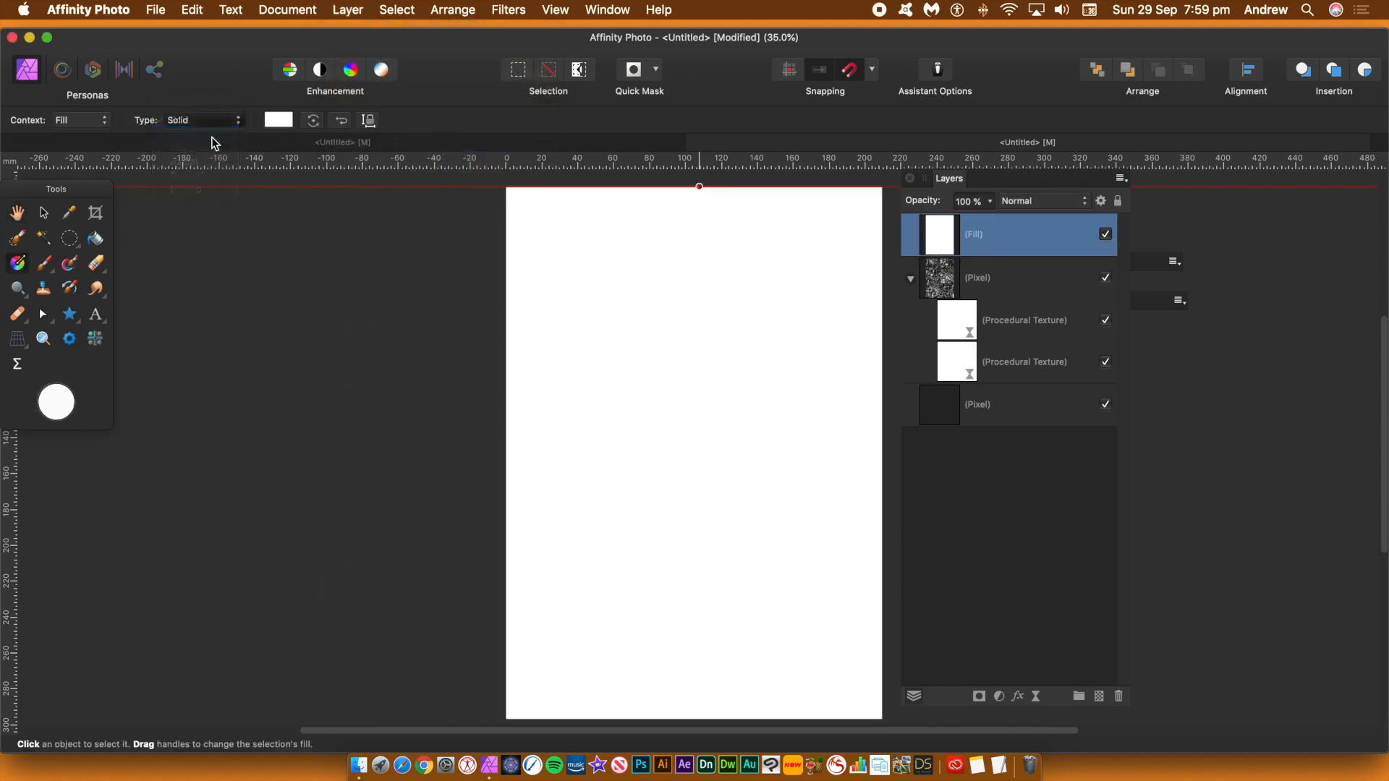
left_click_drag(599, 287, 687, 430)
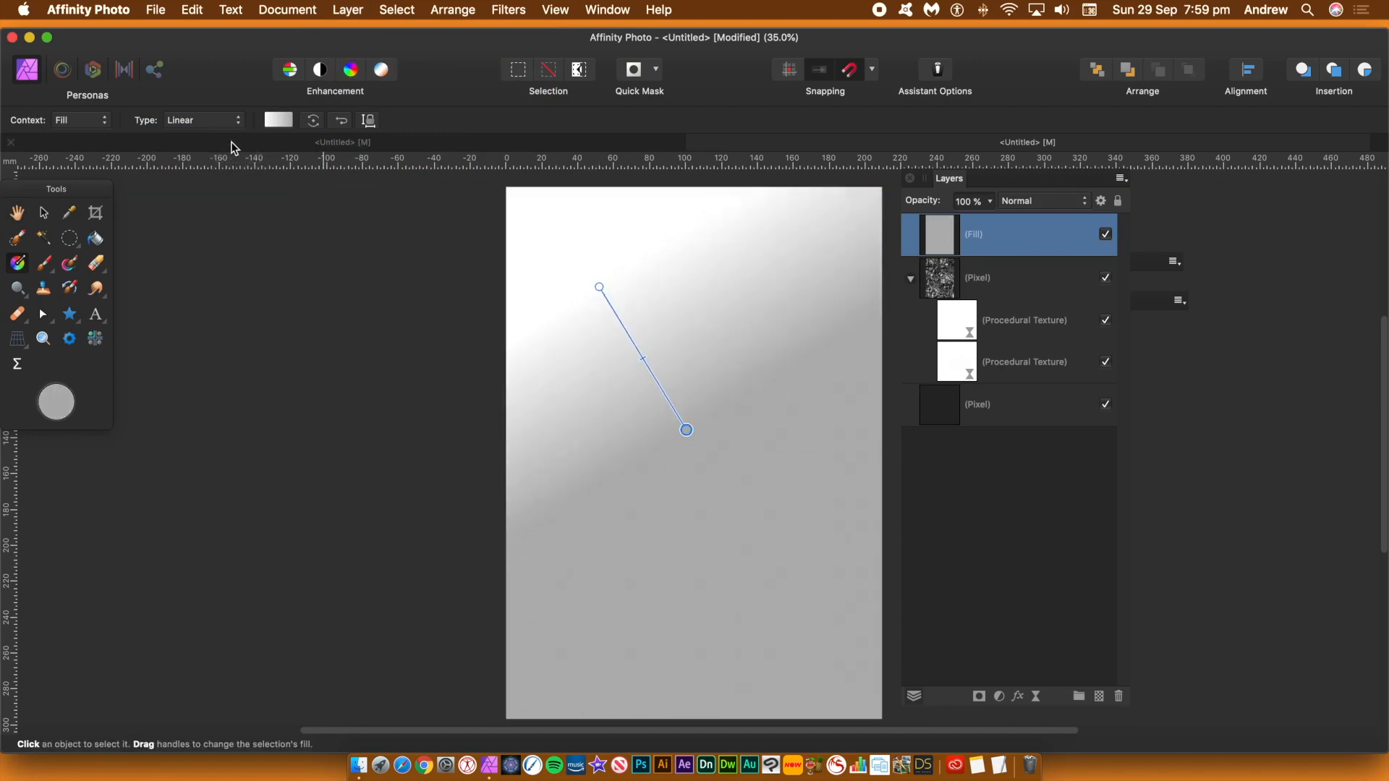
left_click(1041, 201)
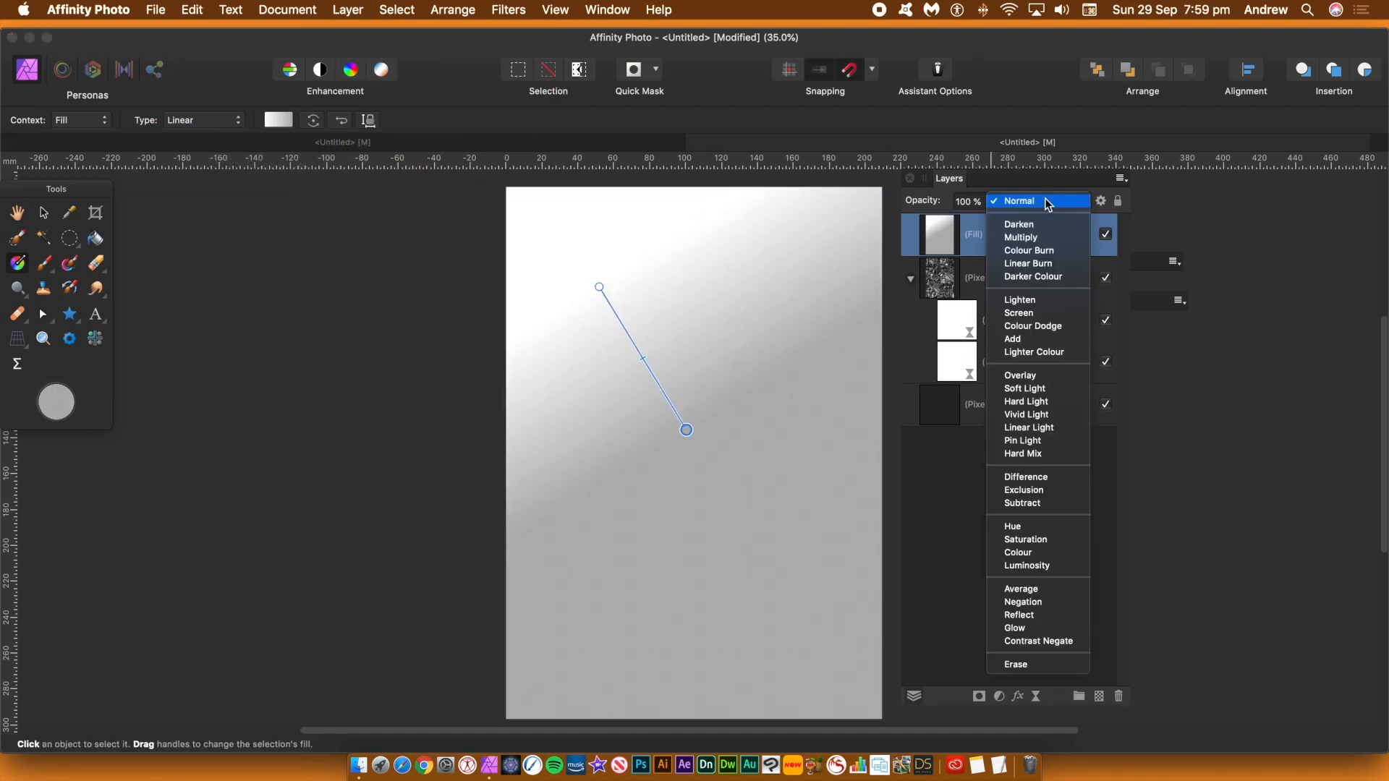
left_click(1030, 477)
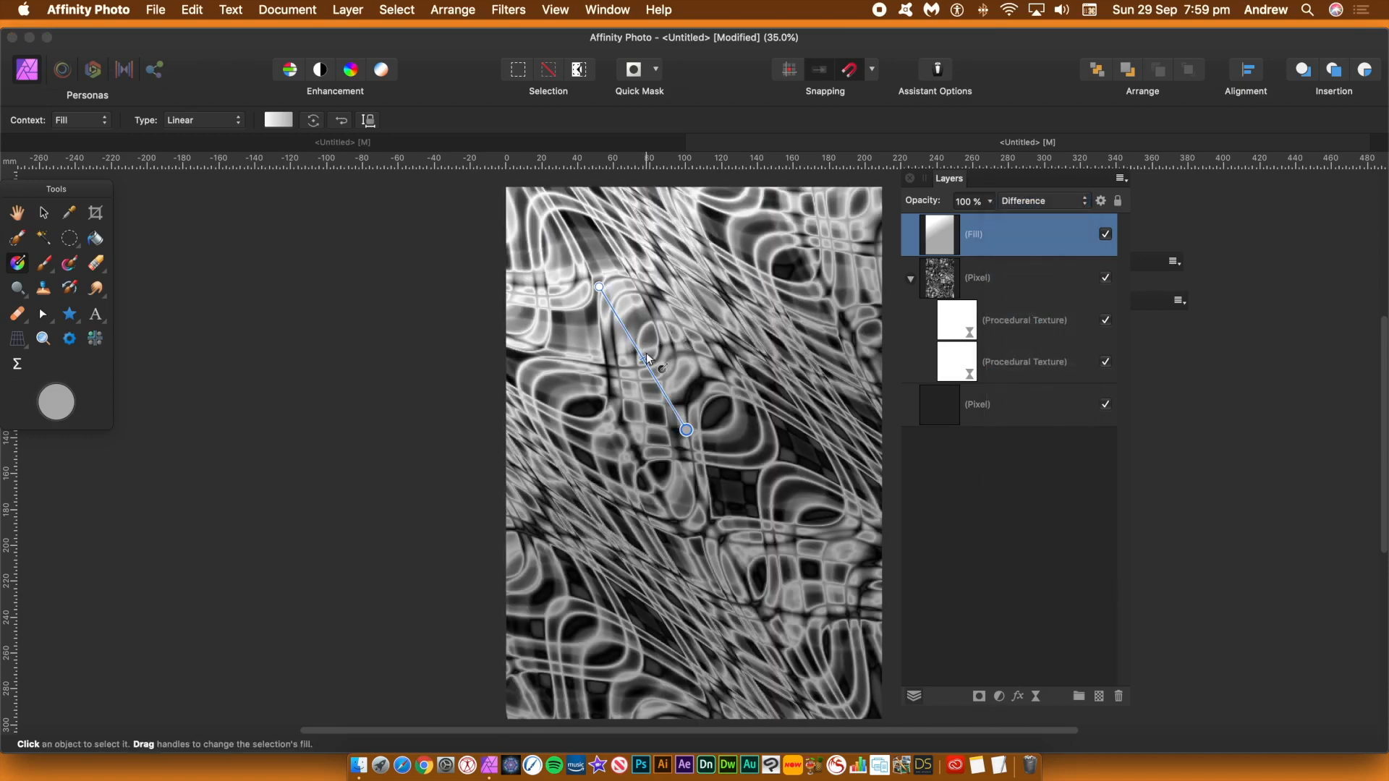
Recolour the grey end stop of the fill layer's gradient to bright orange and deselect the layer
left_click(282, 121)
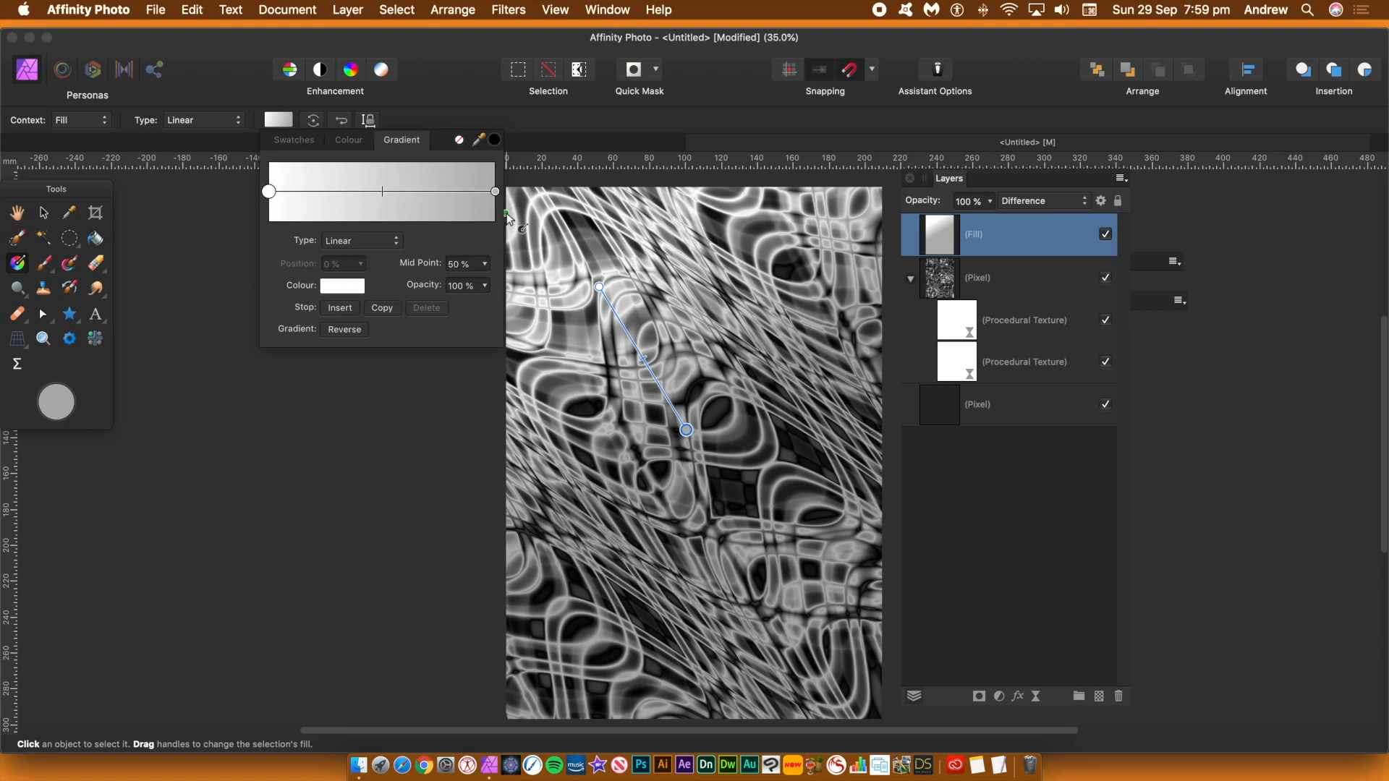
left_click(495, 192)
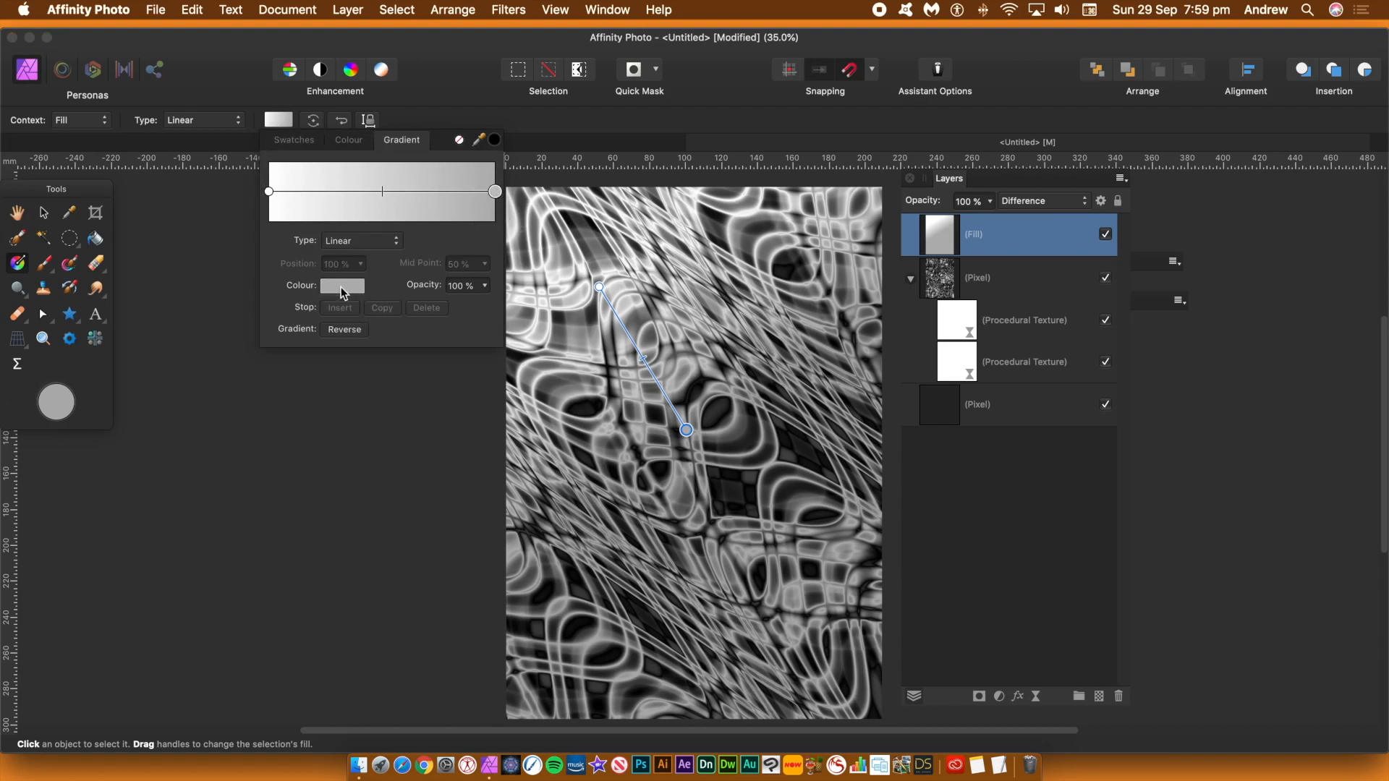
left_click(341, 286)
left_click_drag(379, 427, 337, 447)
left_click(271, 275)
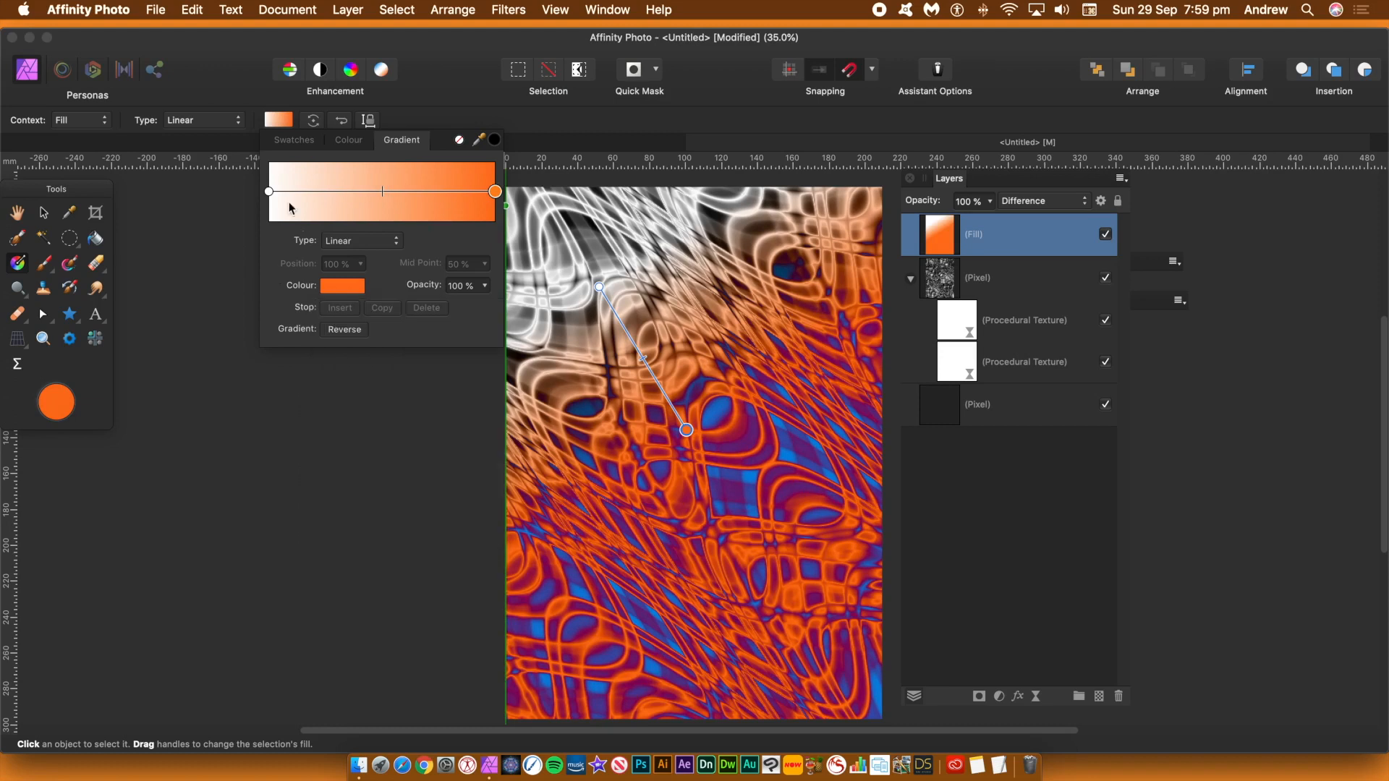
left_click(959, 510)
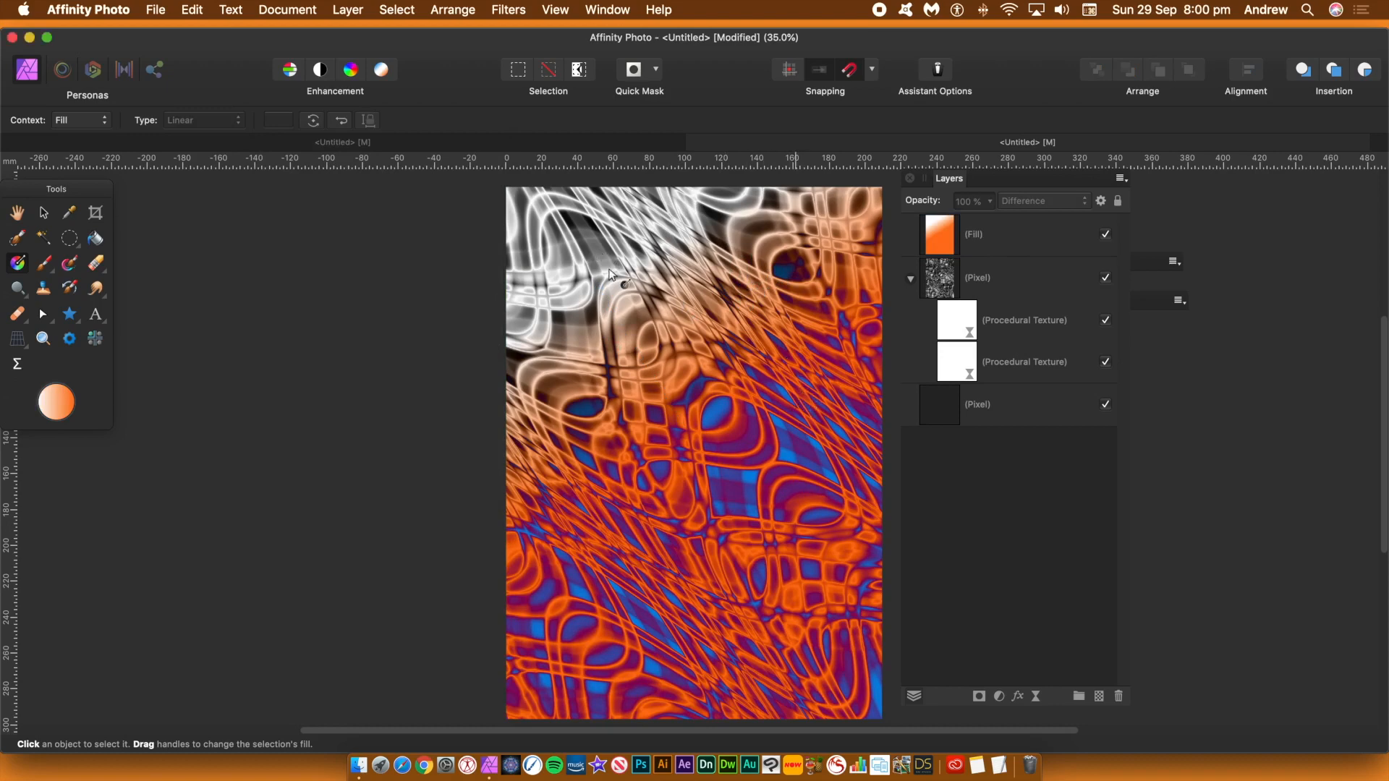
Change the fill layer's gradient to Elliptical, centre it near the canvas middle, and stretch one axis beyond the canvas's left edge
left_click(946, 248)
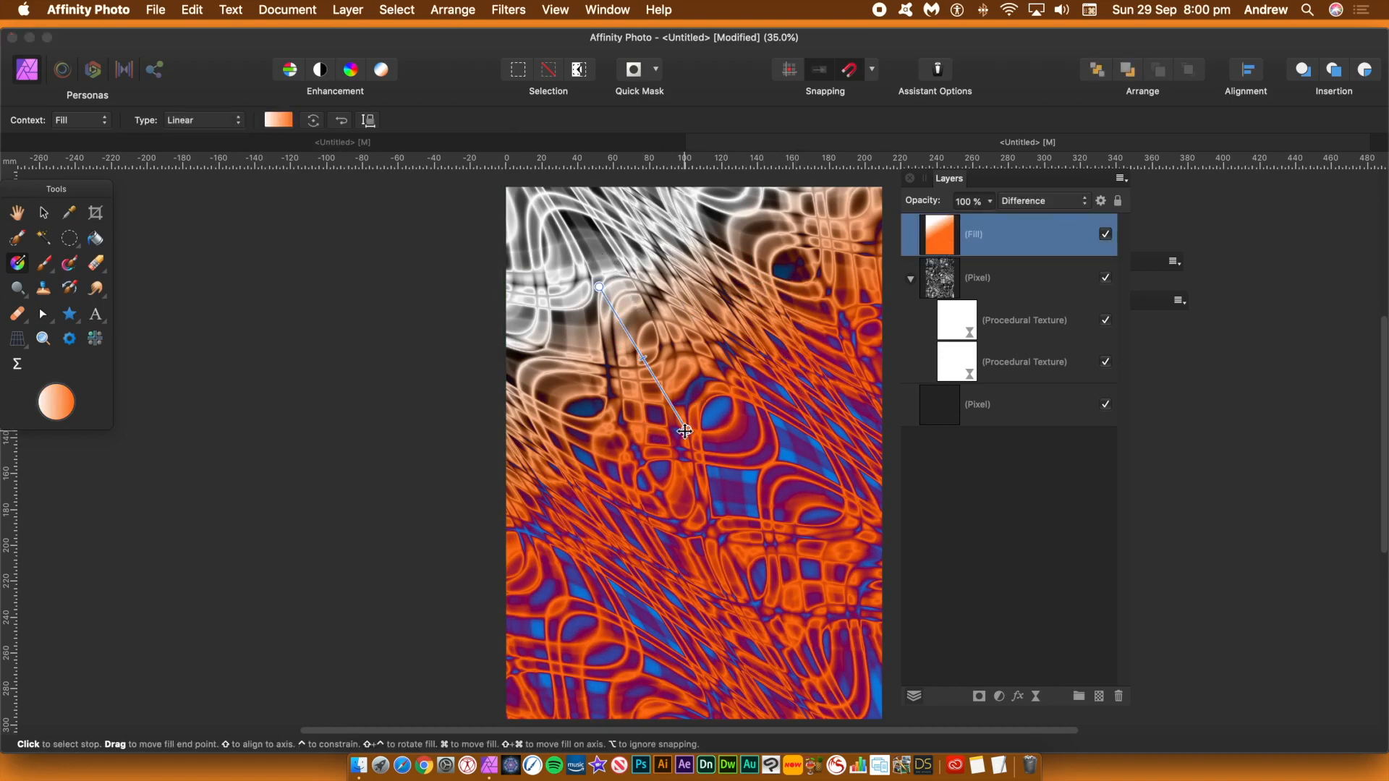
left_click_drag(598, 287, 504, 364)
left_click(211, 118)
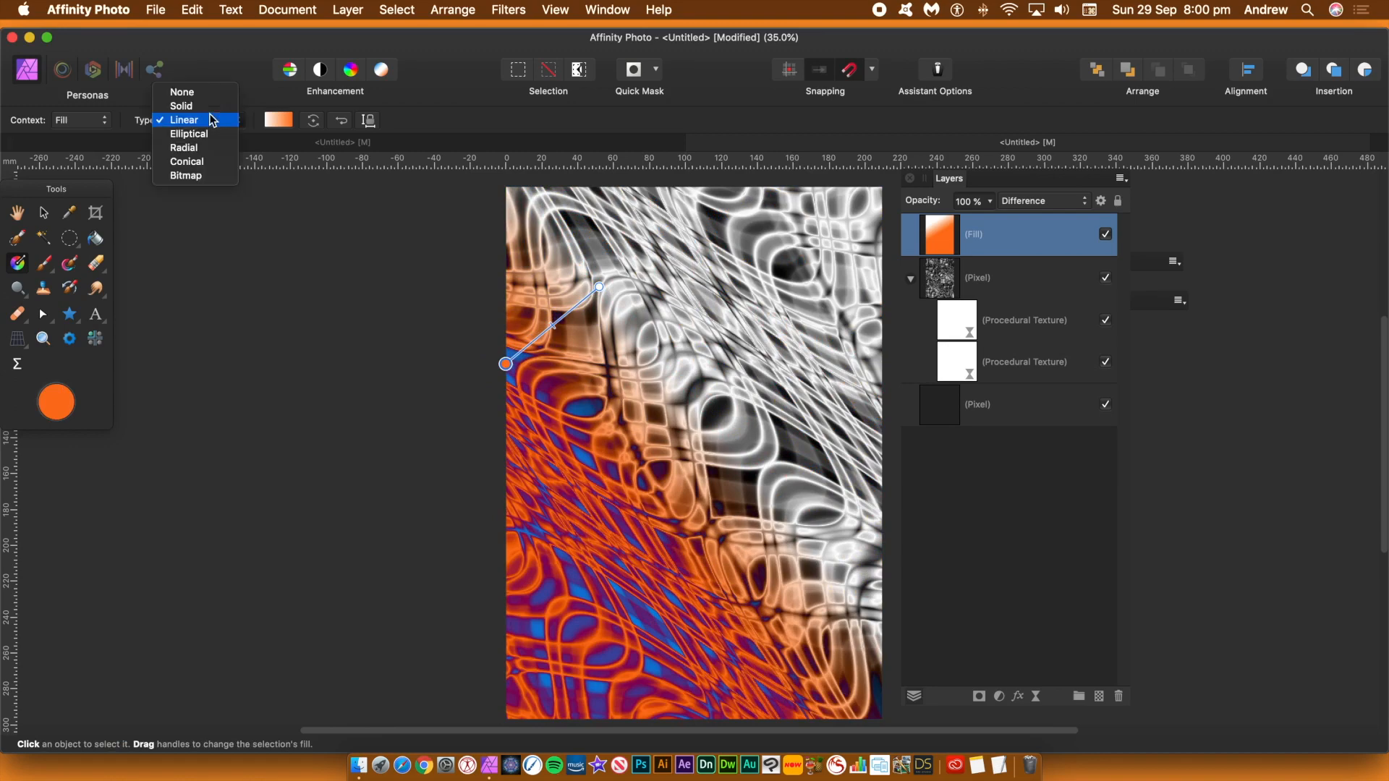
left_click(198, 136)
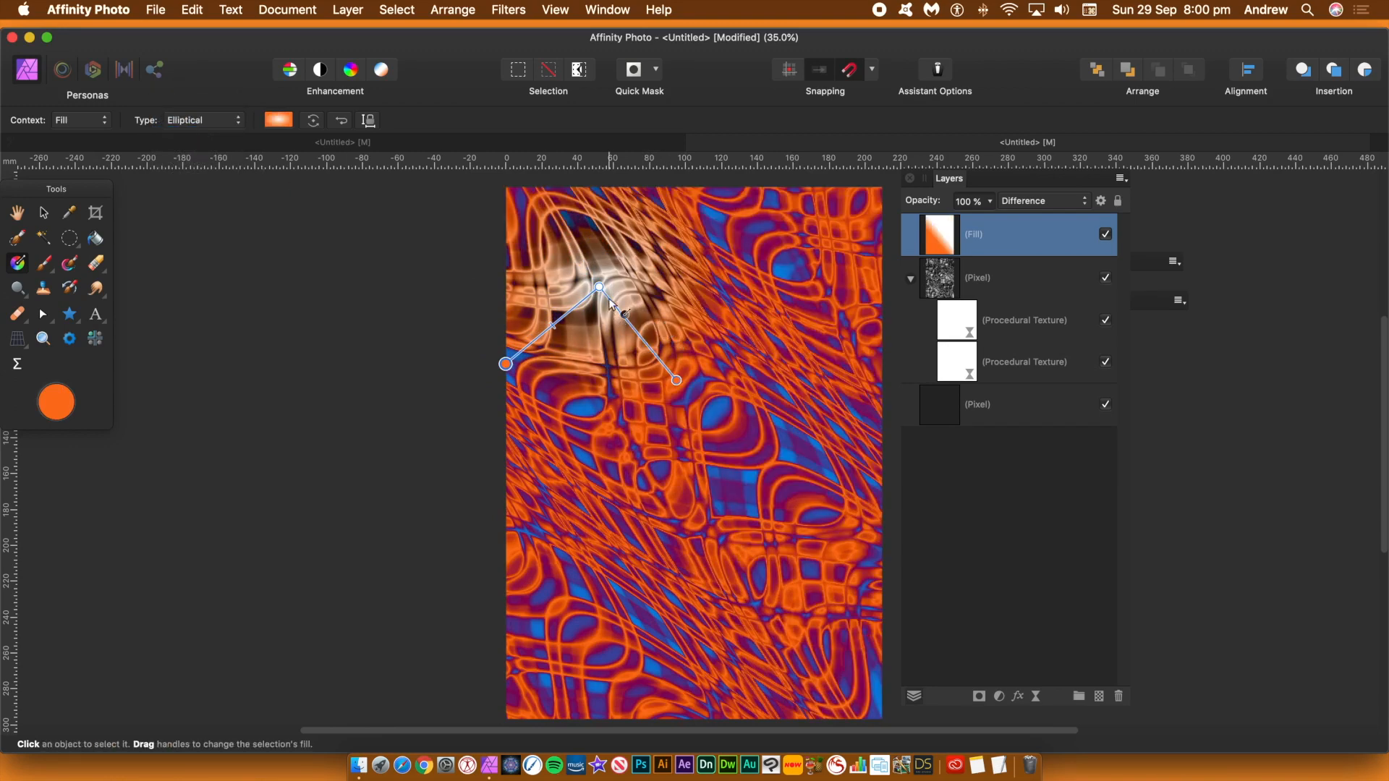
left_click(720, 398)
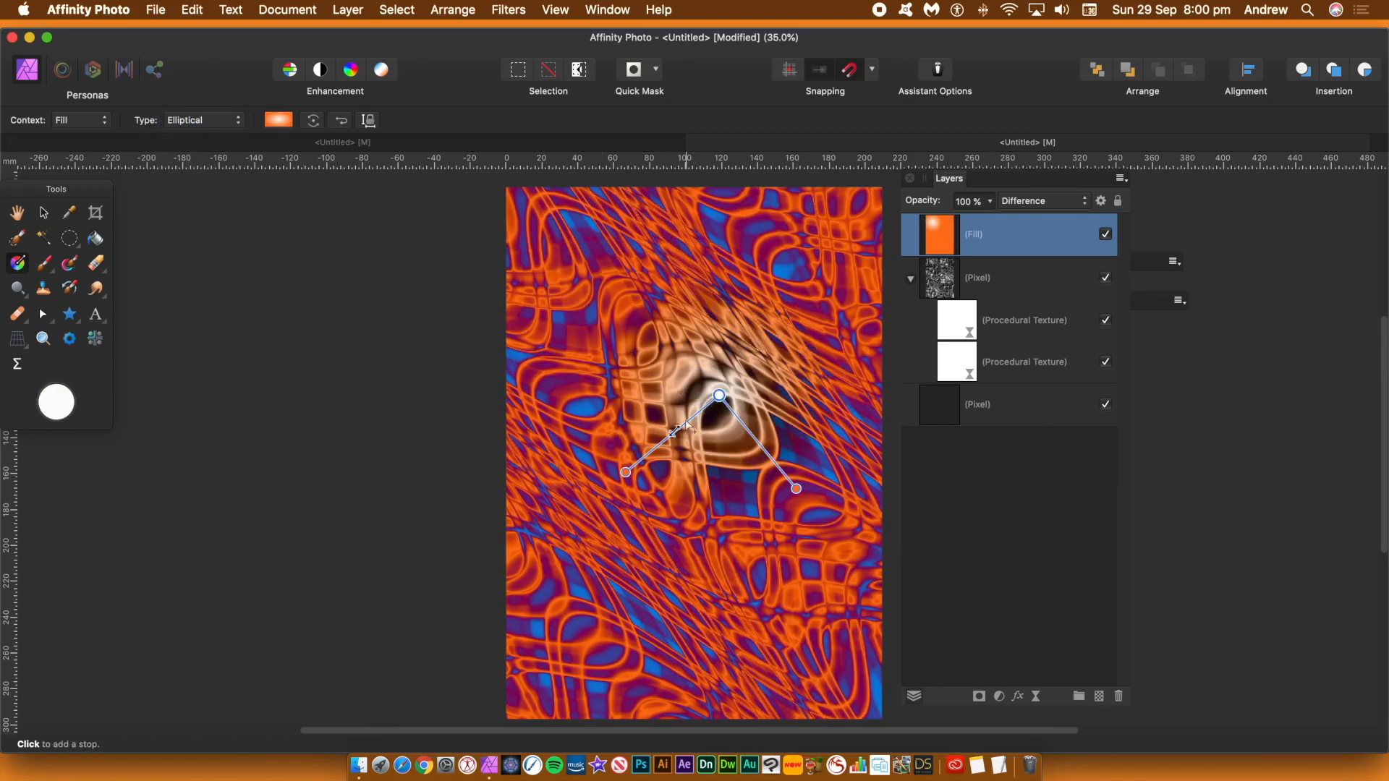
left_click_drag(626, 471, 422, 504)
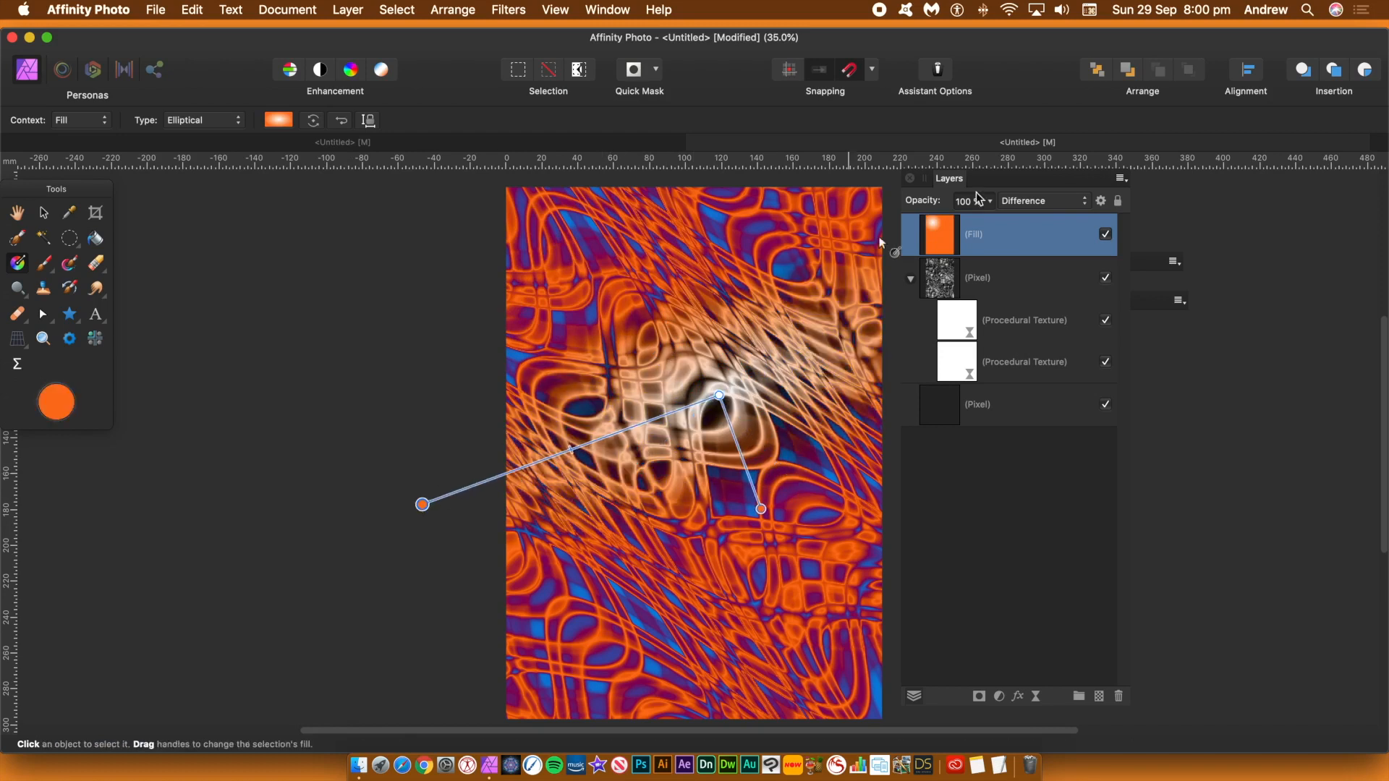
left_click(1255, 227)
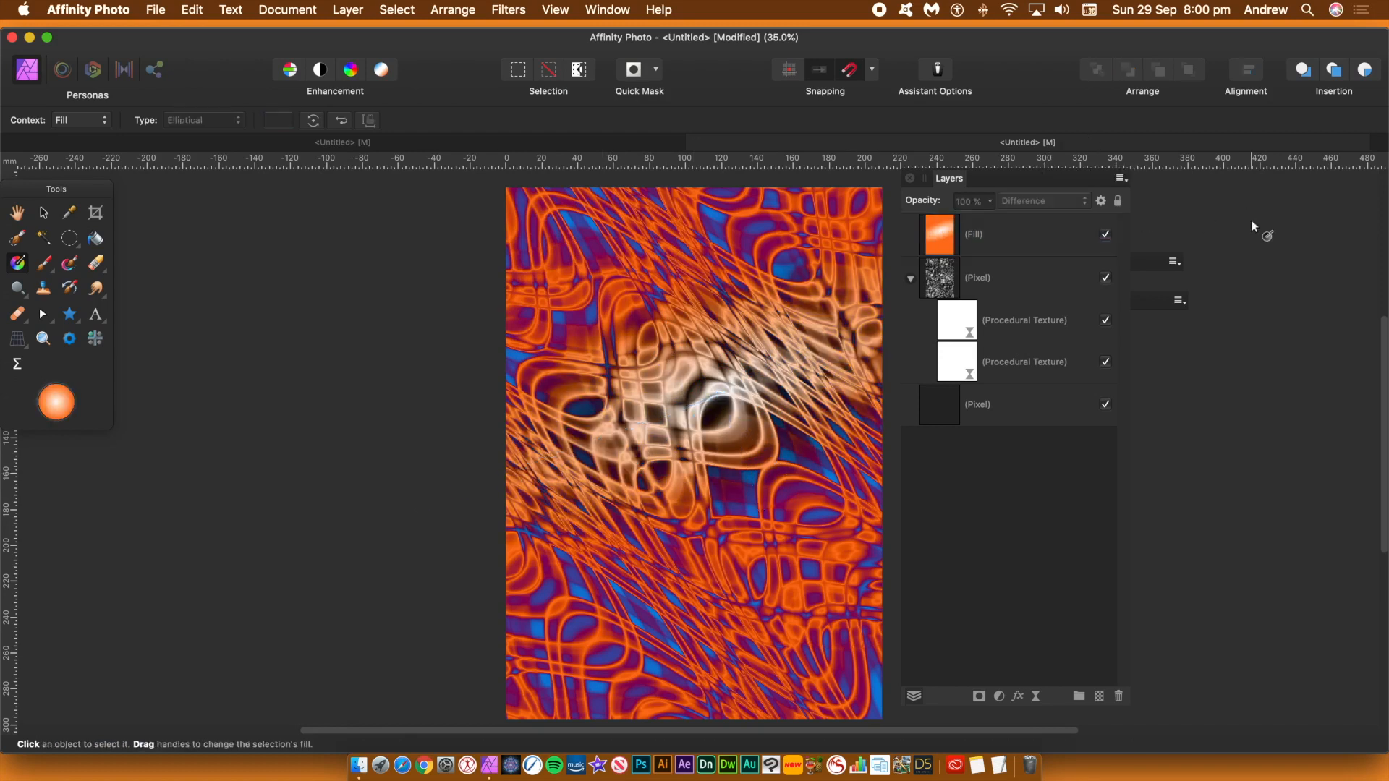